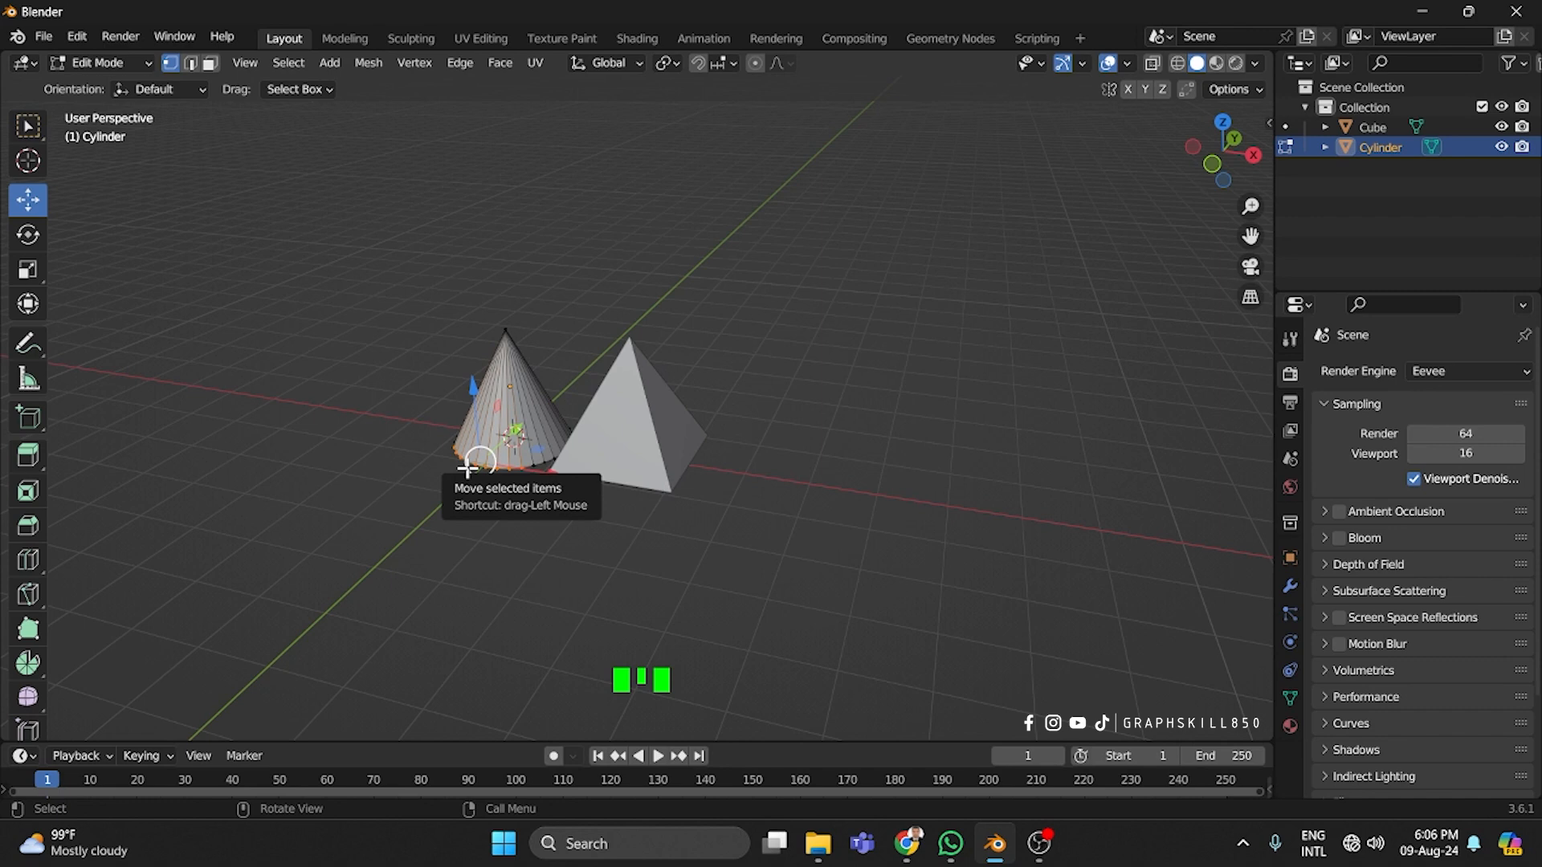
Box-select small groups of vertices along the front of the cone's base rim
scroll(485, 471, "up", 5)
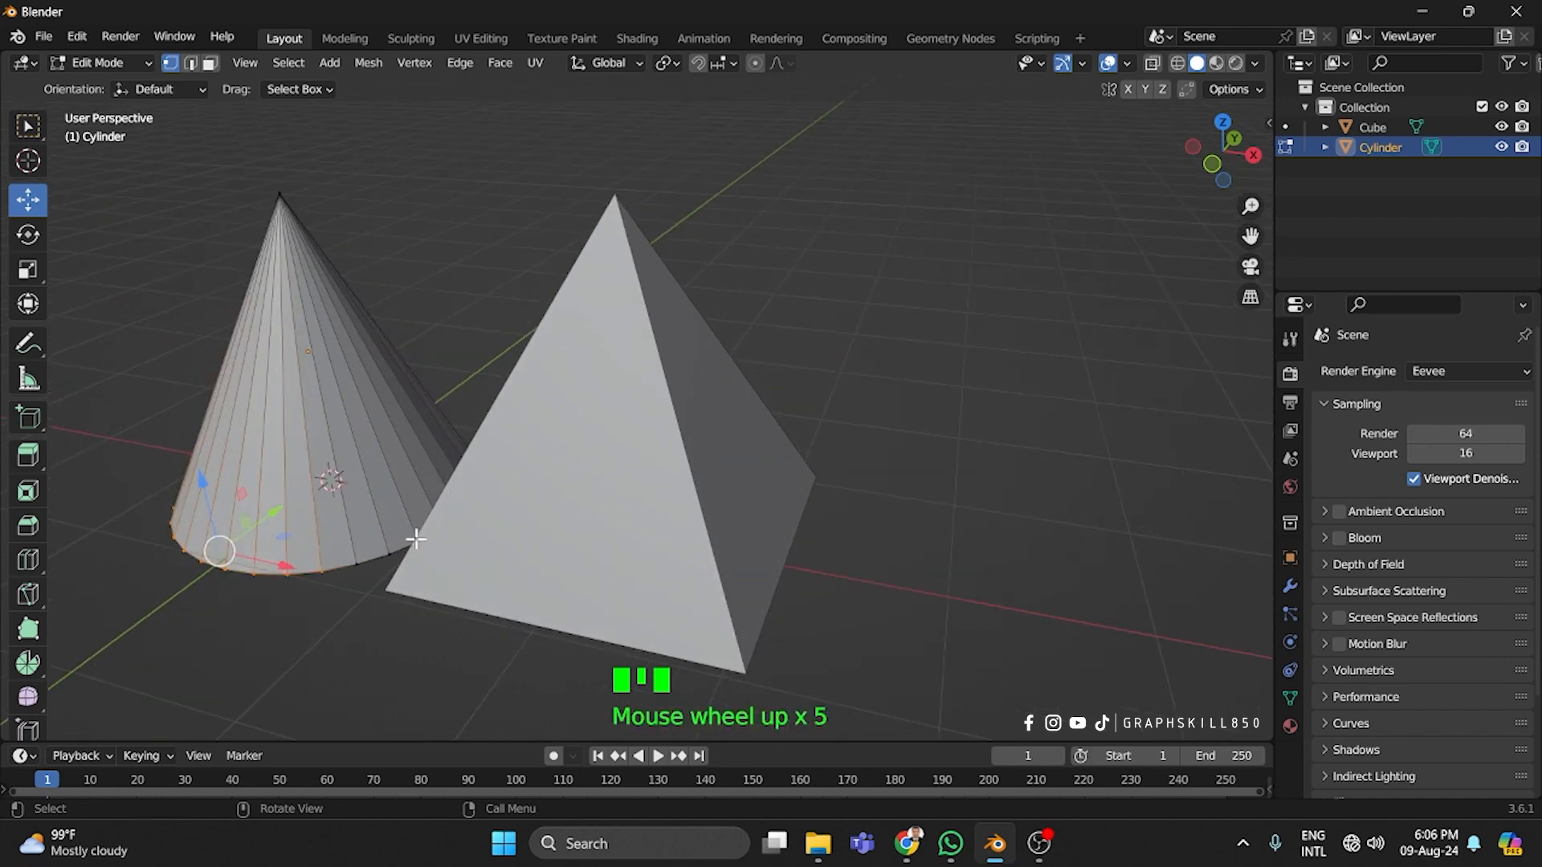
middle_click_drag(393, 627, 720, 496, "shift")
scroll(727, 524, "up", 3)
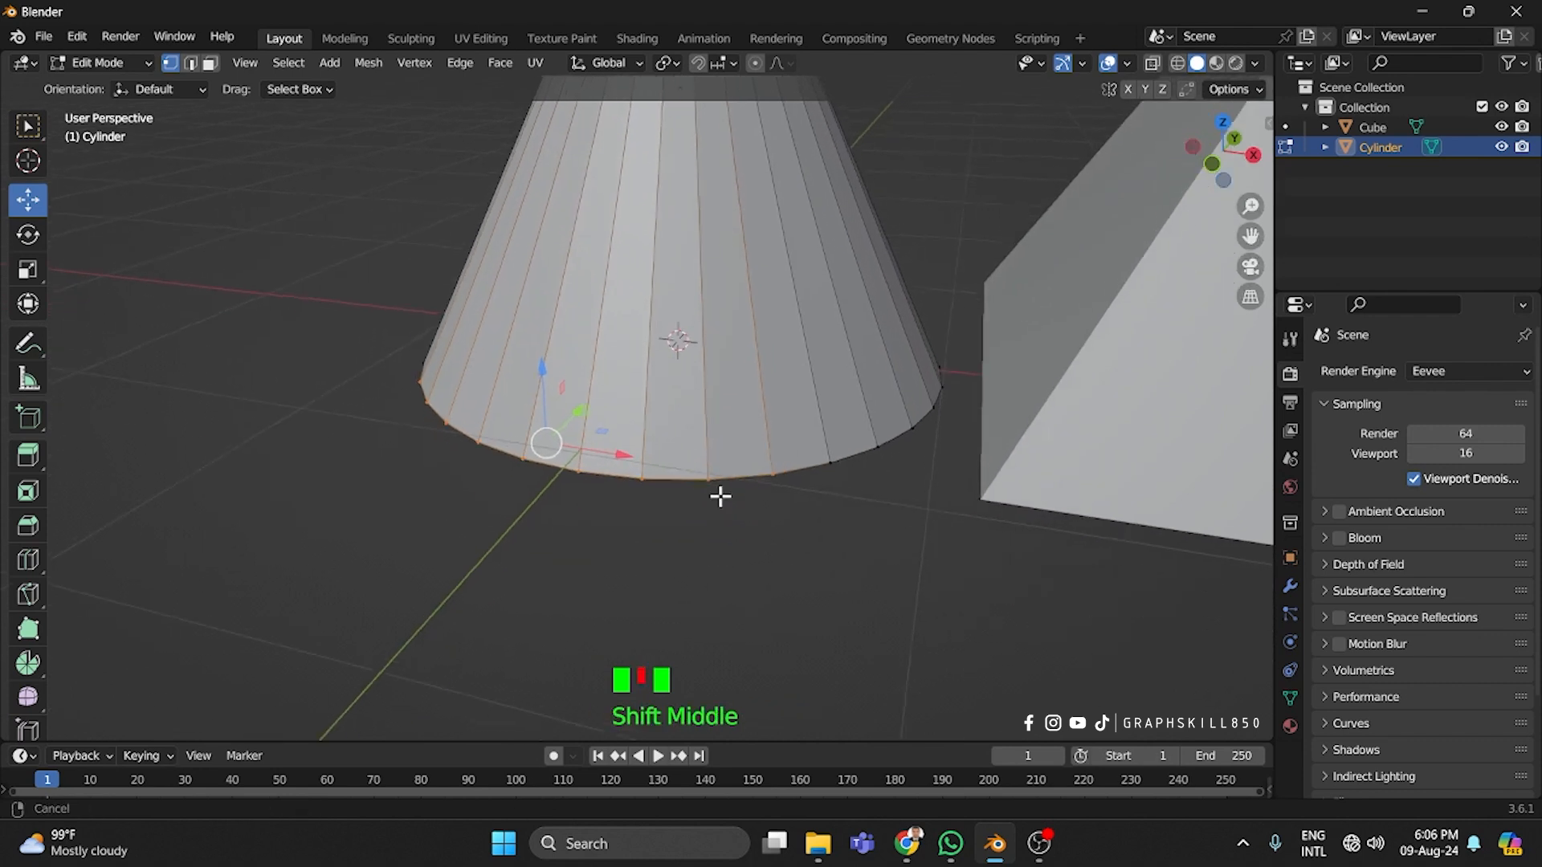
left_click_drag(738, 503, 629, 458)
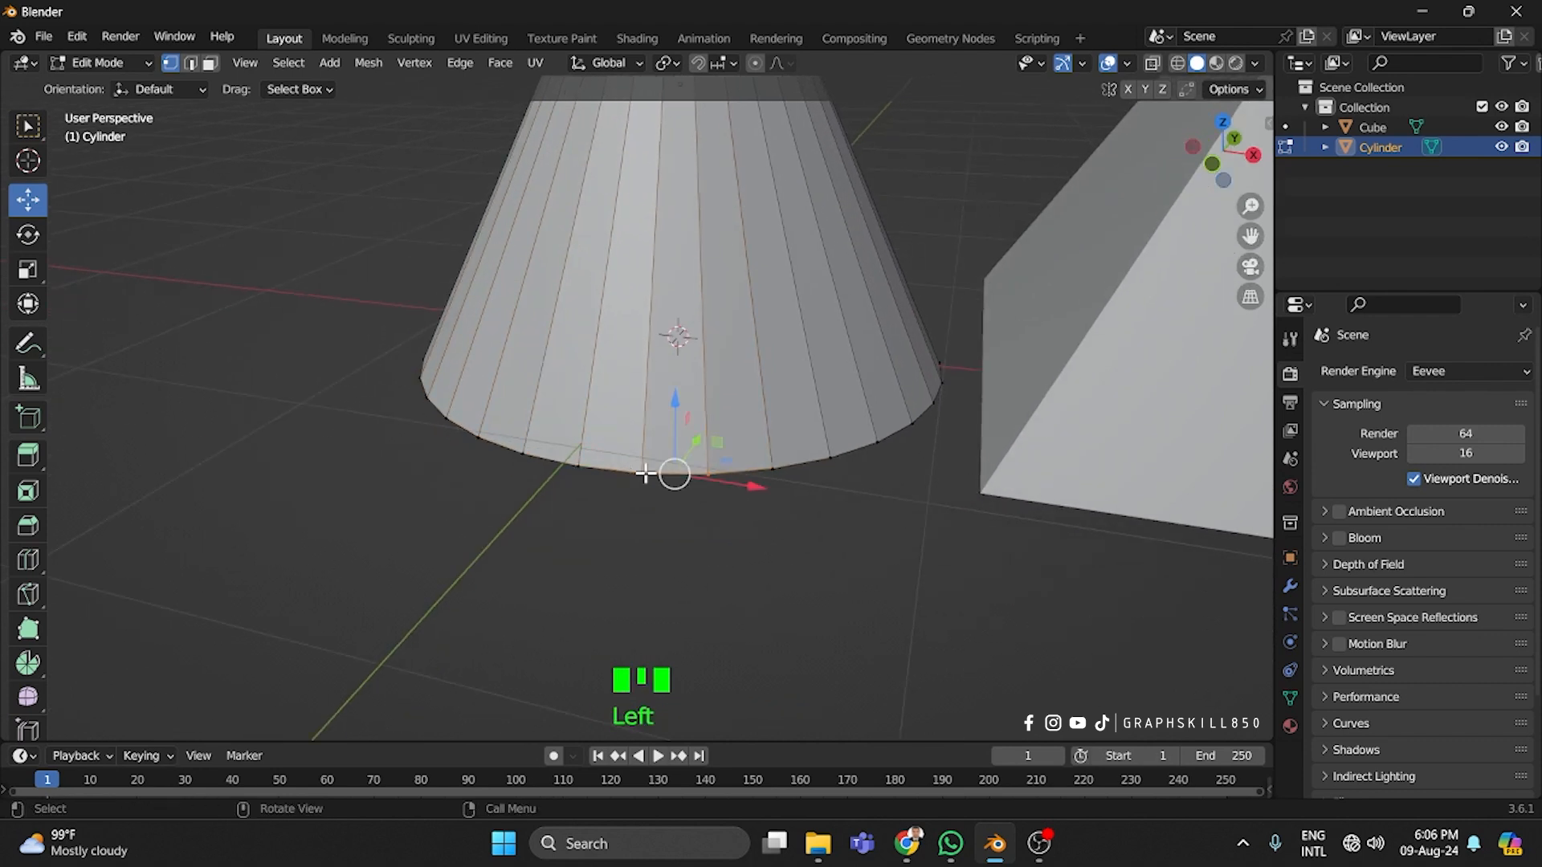
scroll(664, 542, "up", 4)
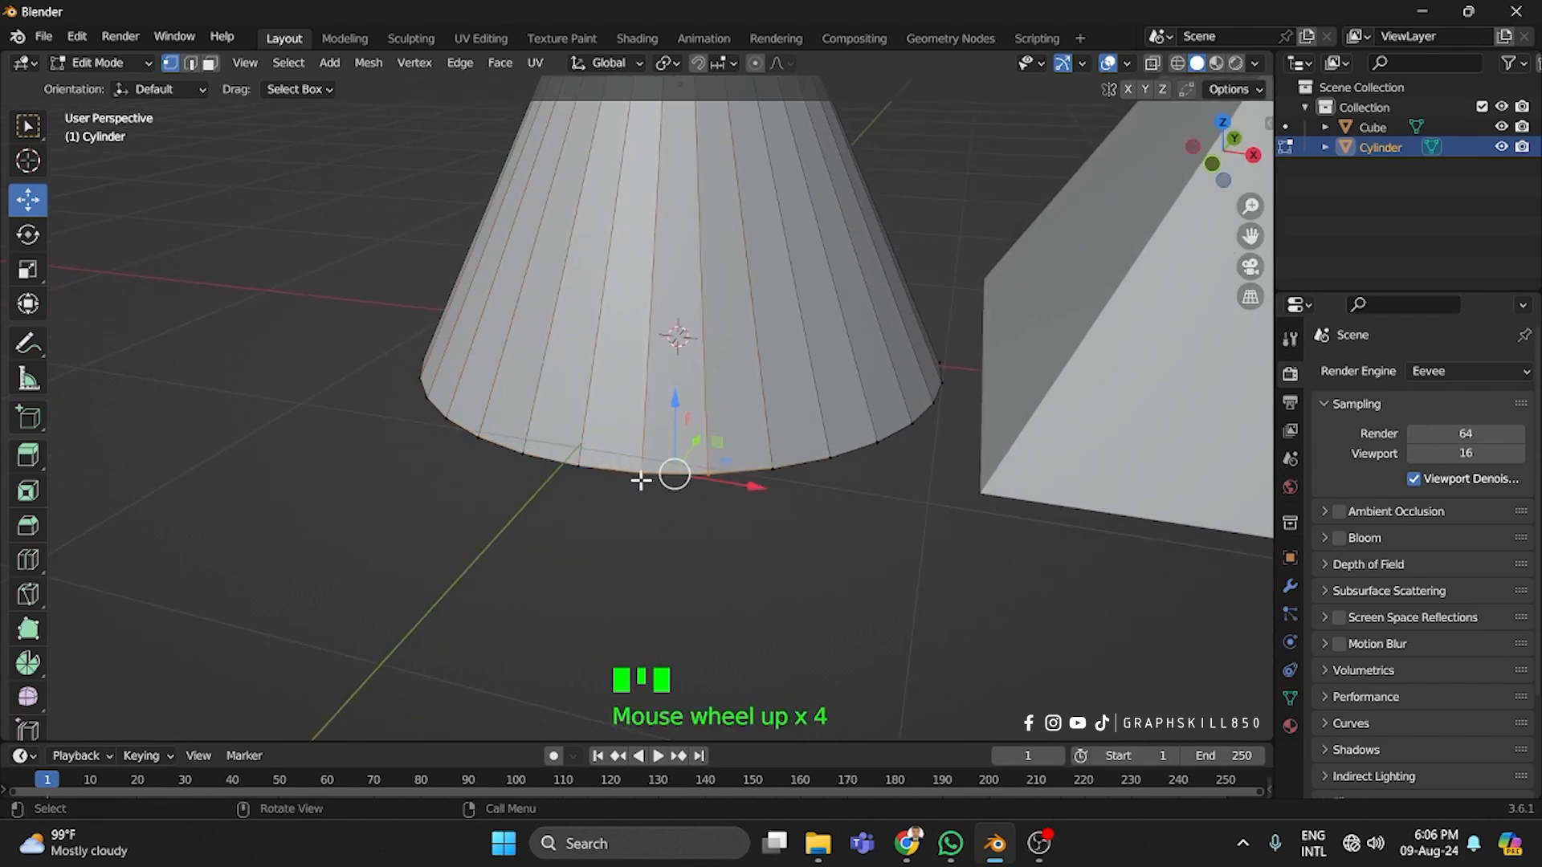
left_click_drag(653, 494, 562, 457)
left_click_drag(738, 547, 578, 467)
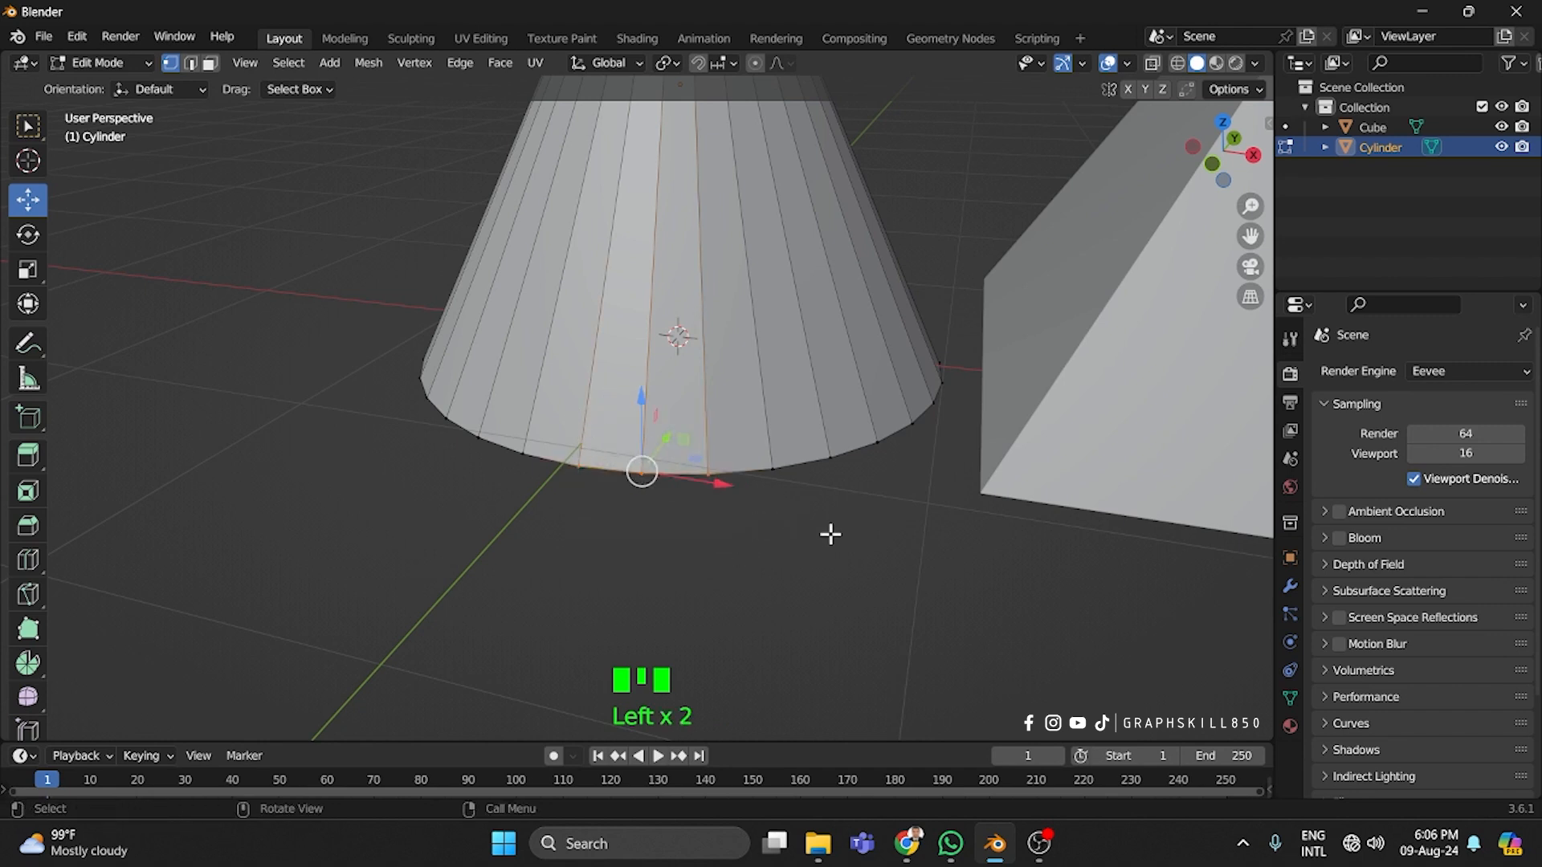
left_click_drag(848, 526, 558, 424)
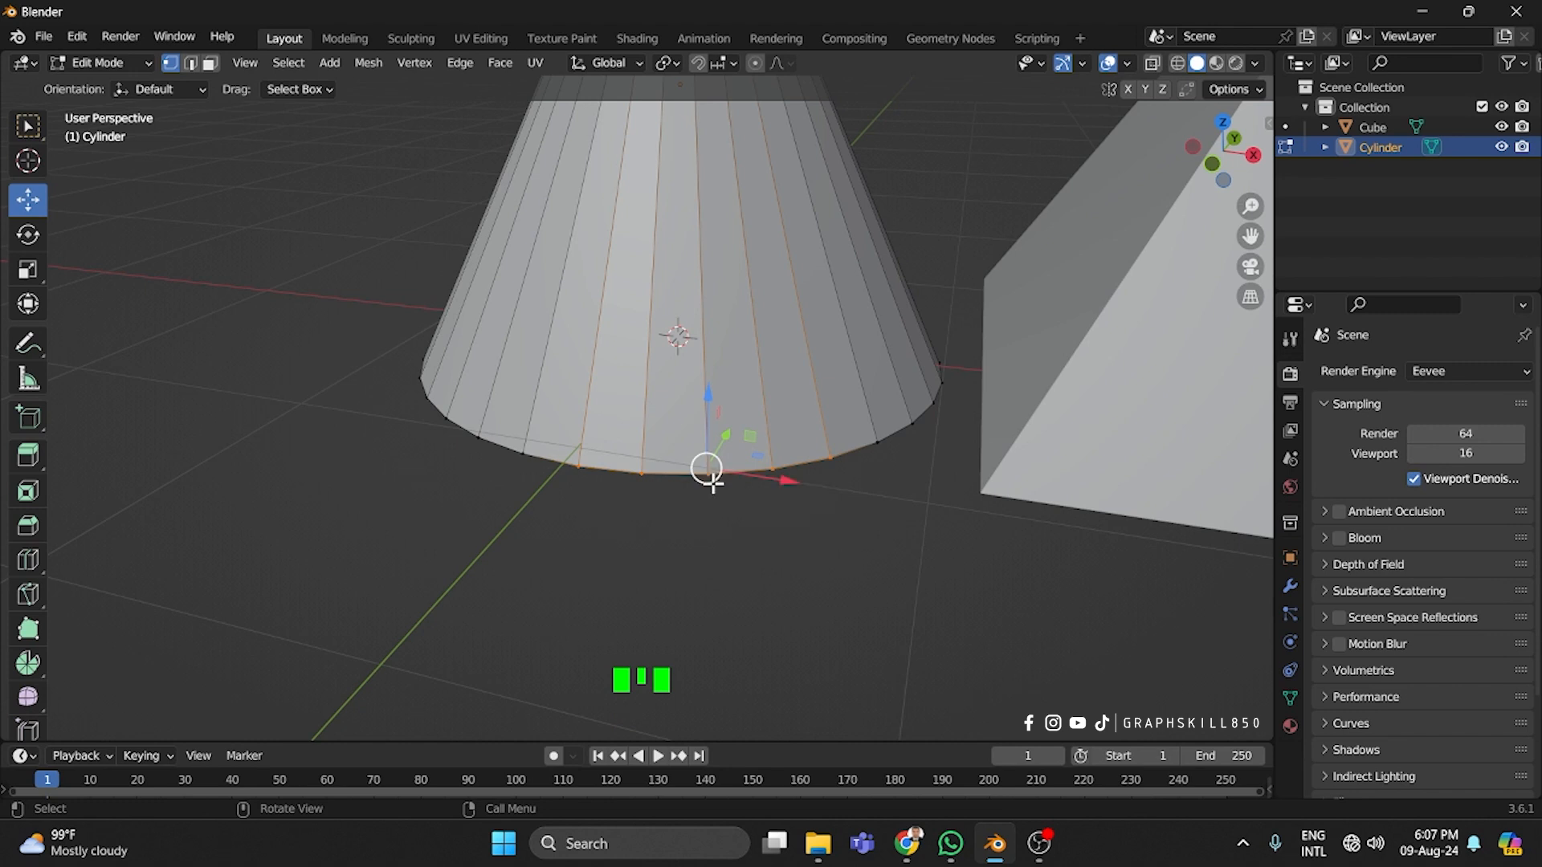
Select the front-left vertices of the cone's base rim and view the Merge Vertices entry among the vertex operations
scroll(712, 482, "down", 3)
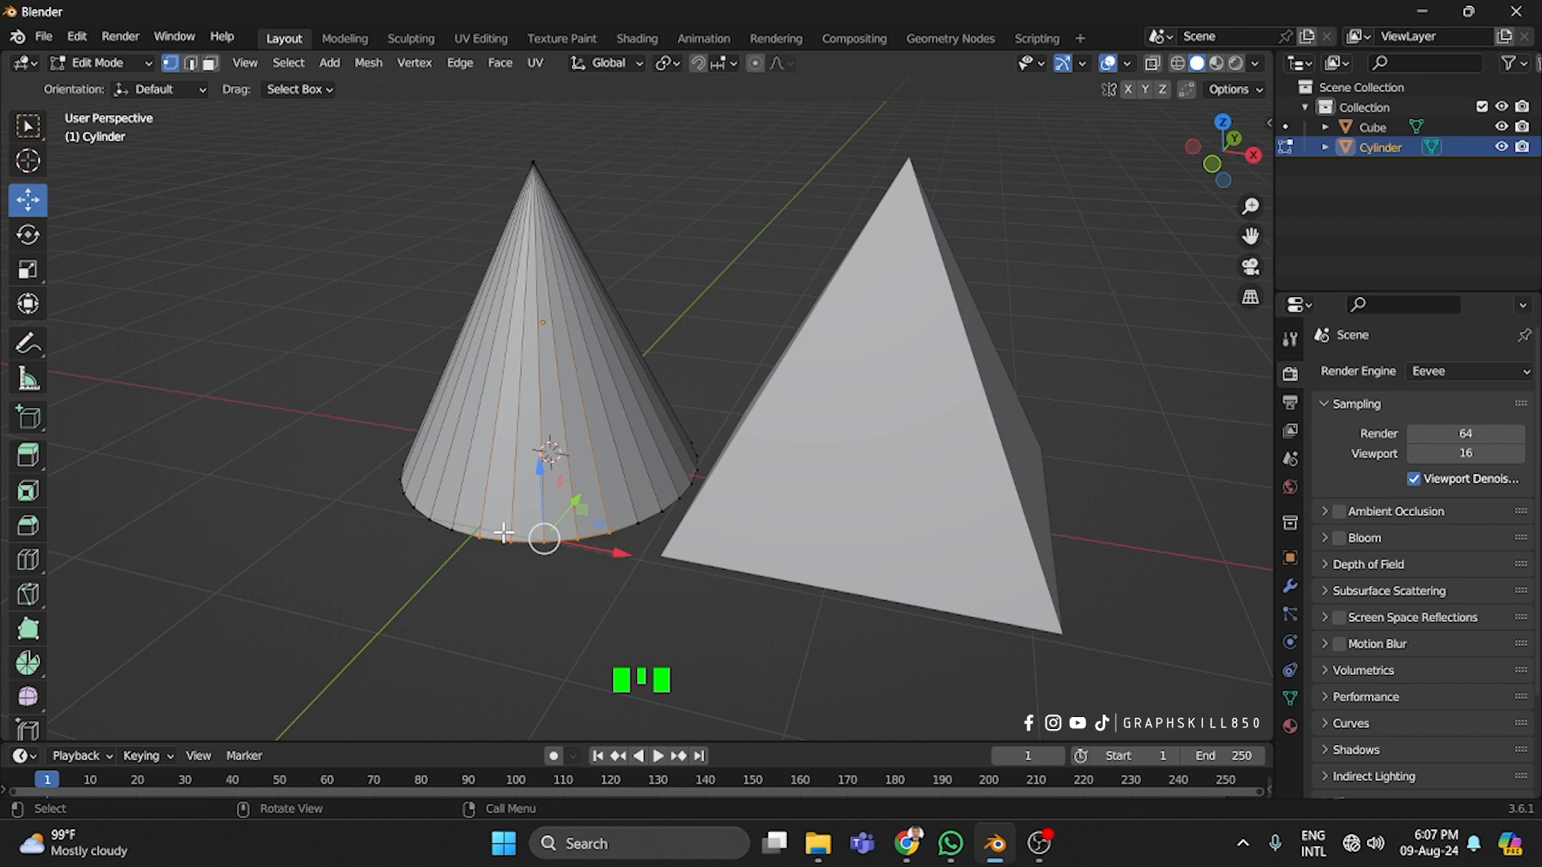
middle_click_drag(551, 571, 629, 496, "shift")
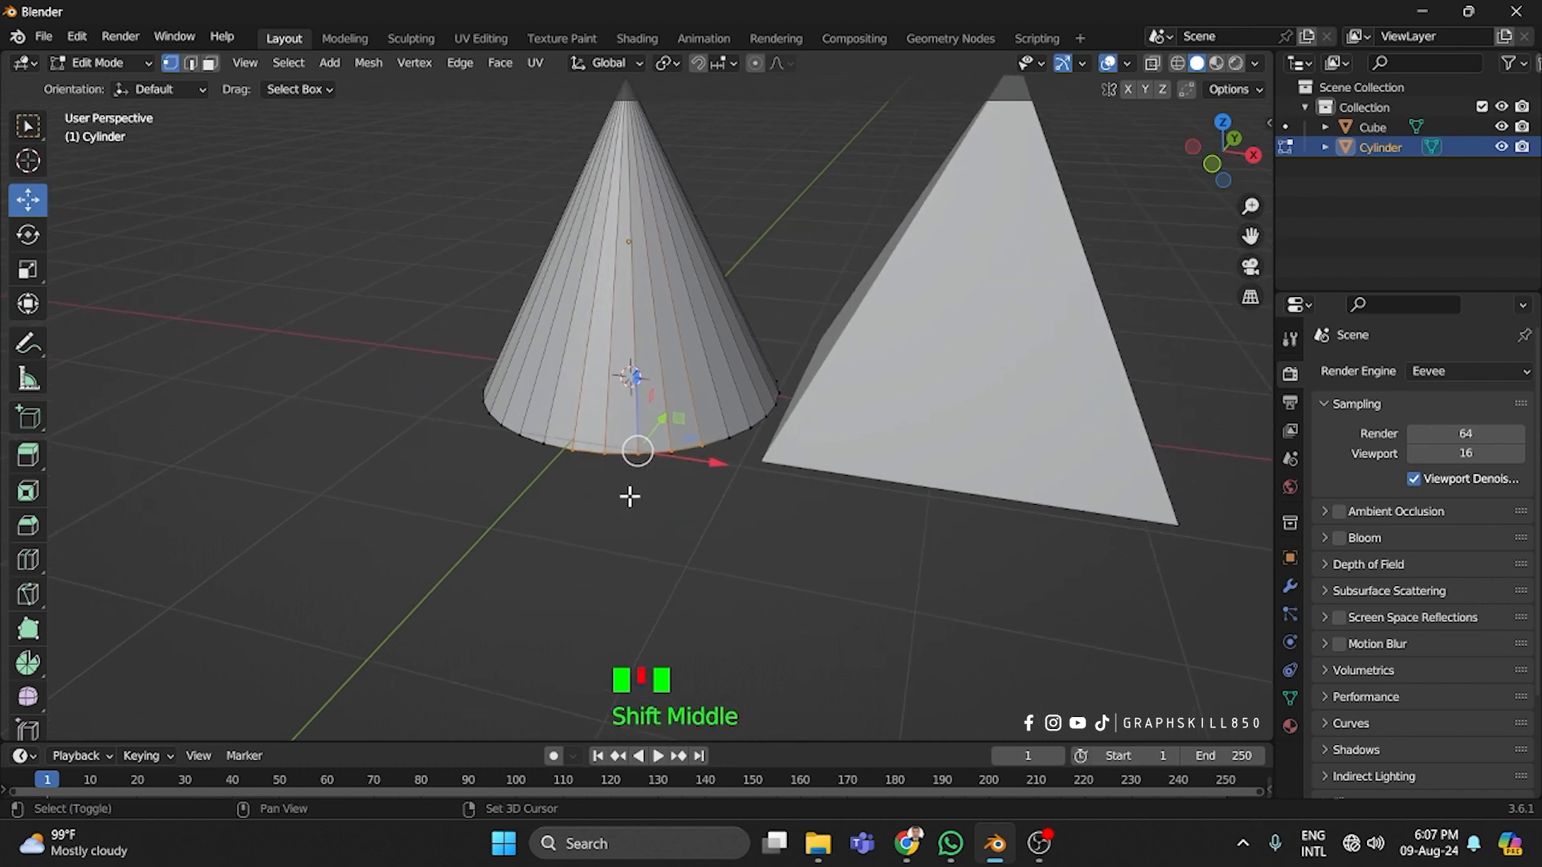
scroll(654, 425, "up", 2)
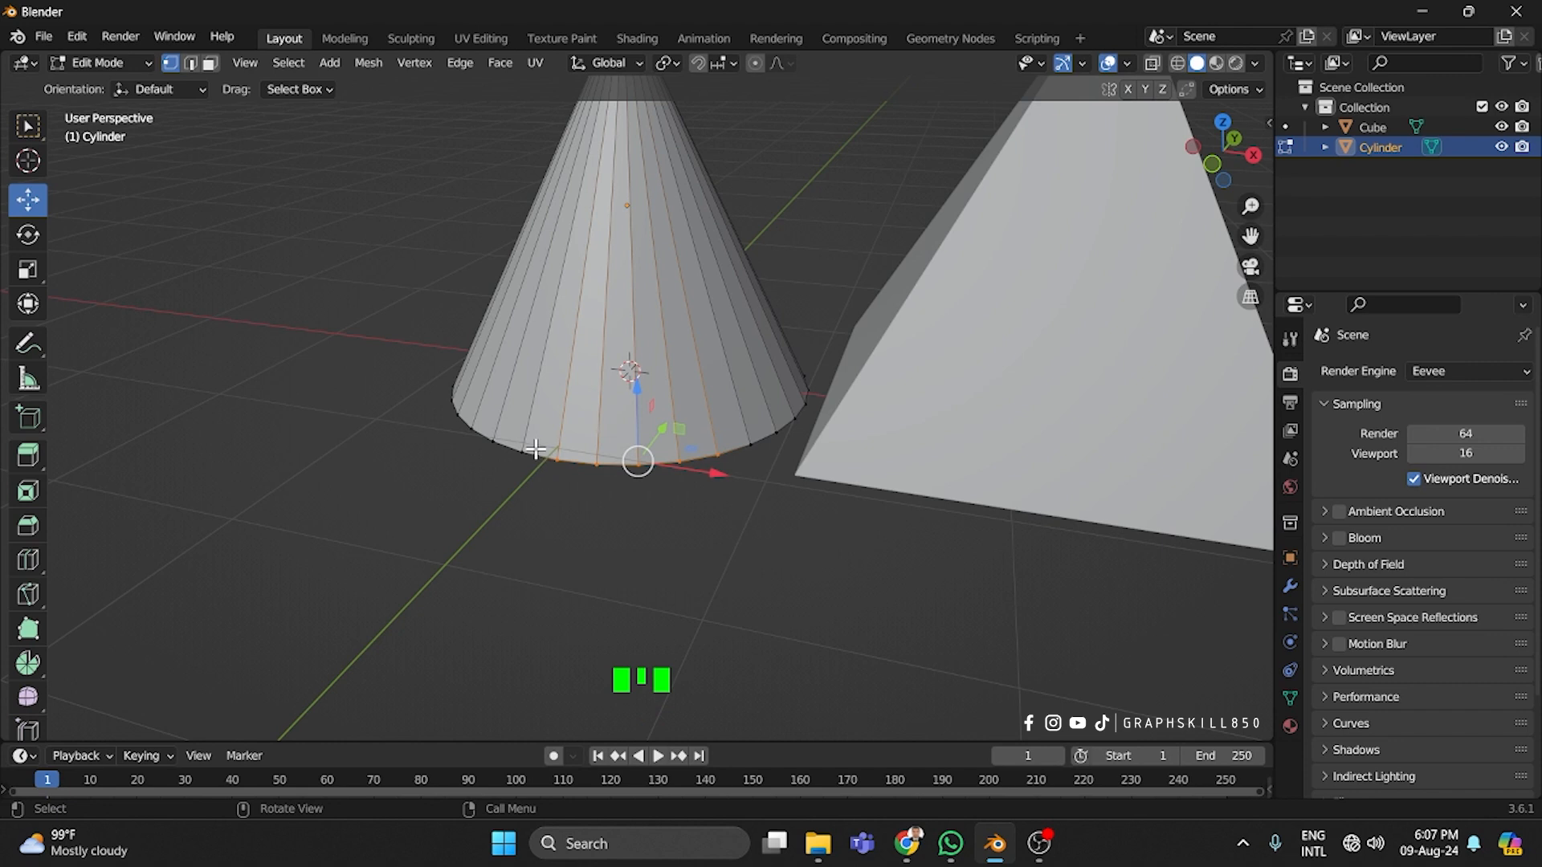
left_click(645, 531)
left_click_drag(645, 531, 431, 420)
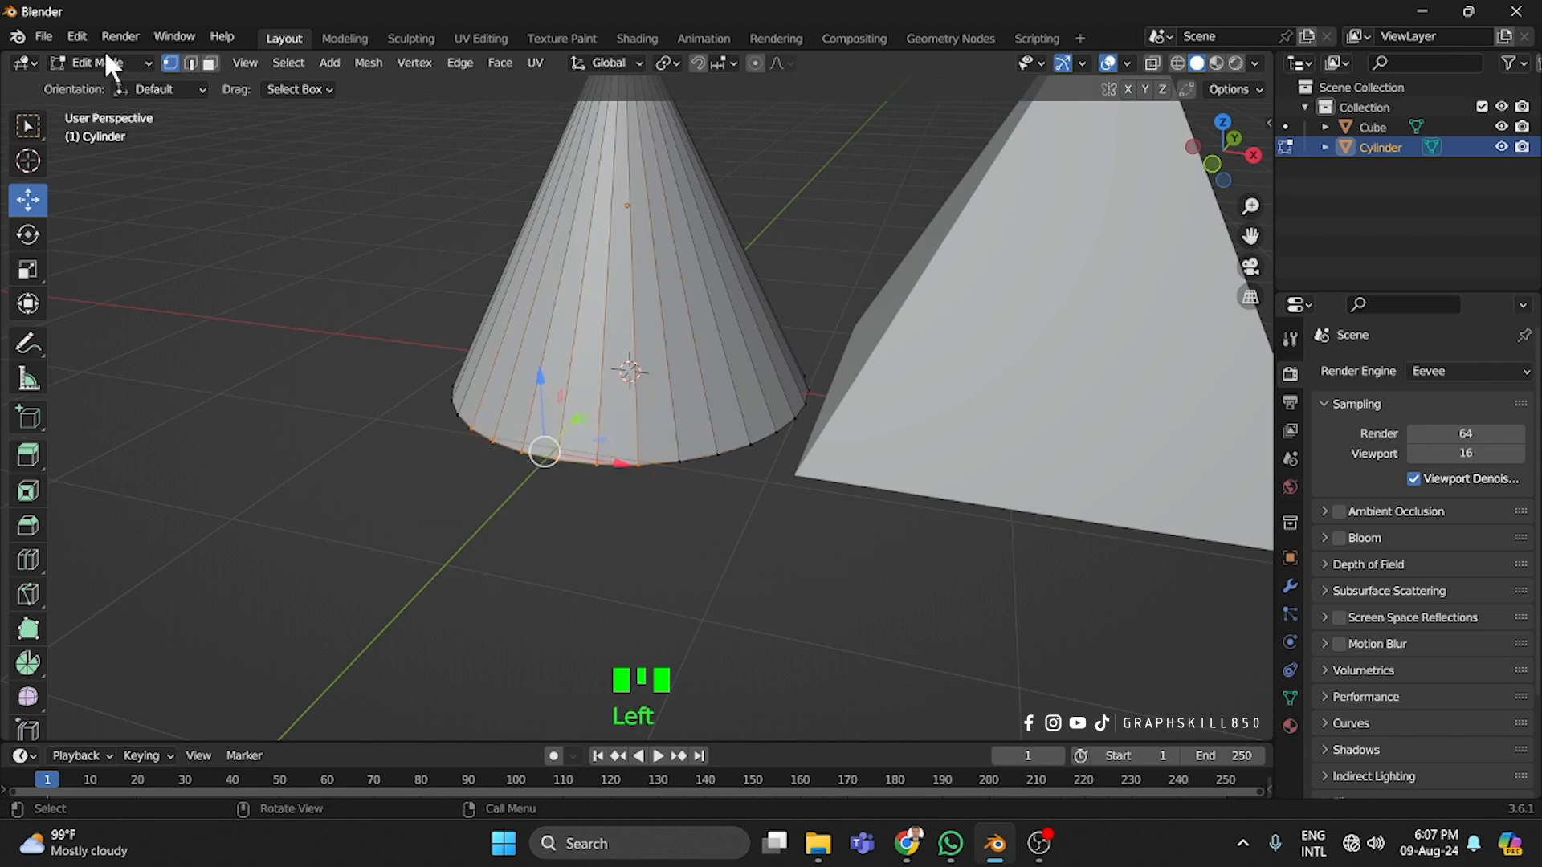
right_click(625, 461)
mouse_move(498, 713)
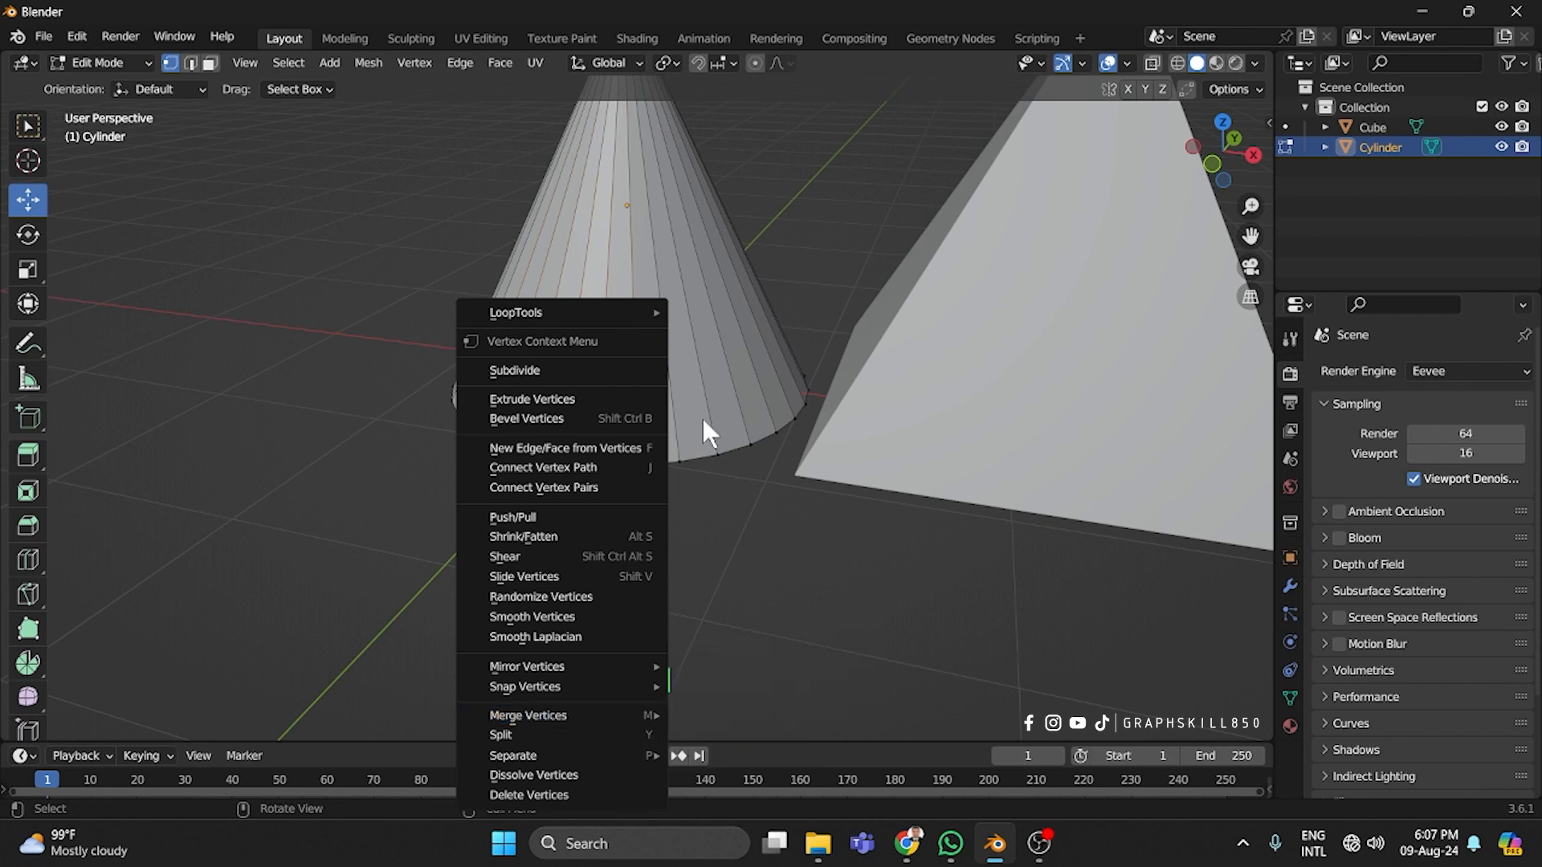
scroll(576, 545, "down", 5)
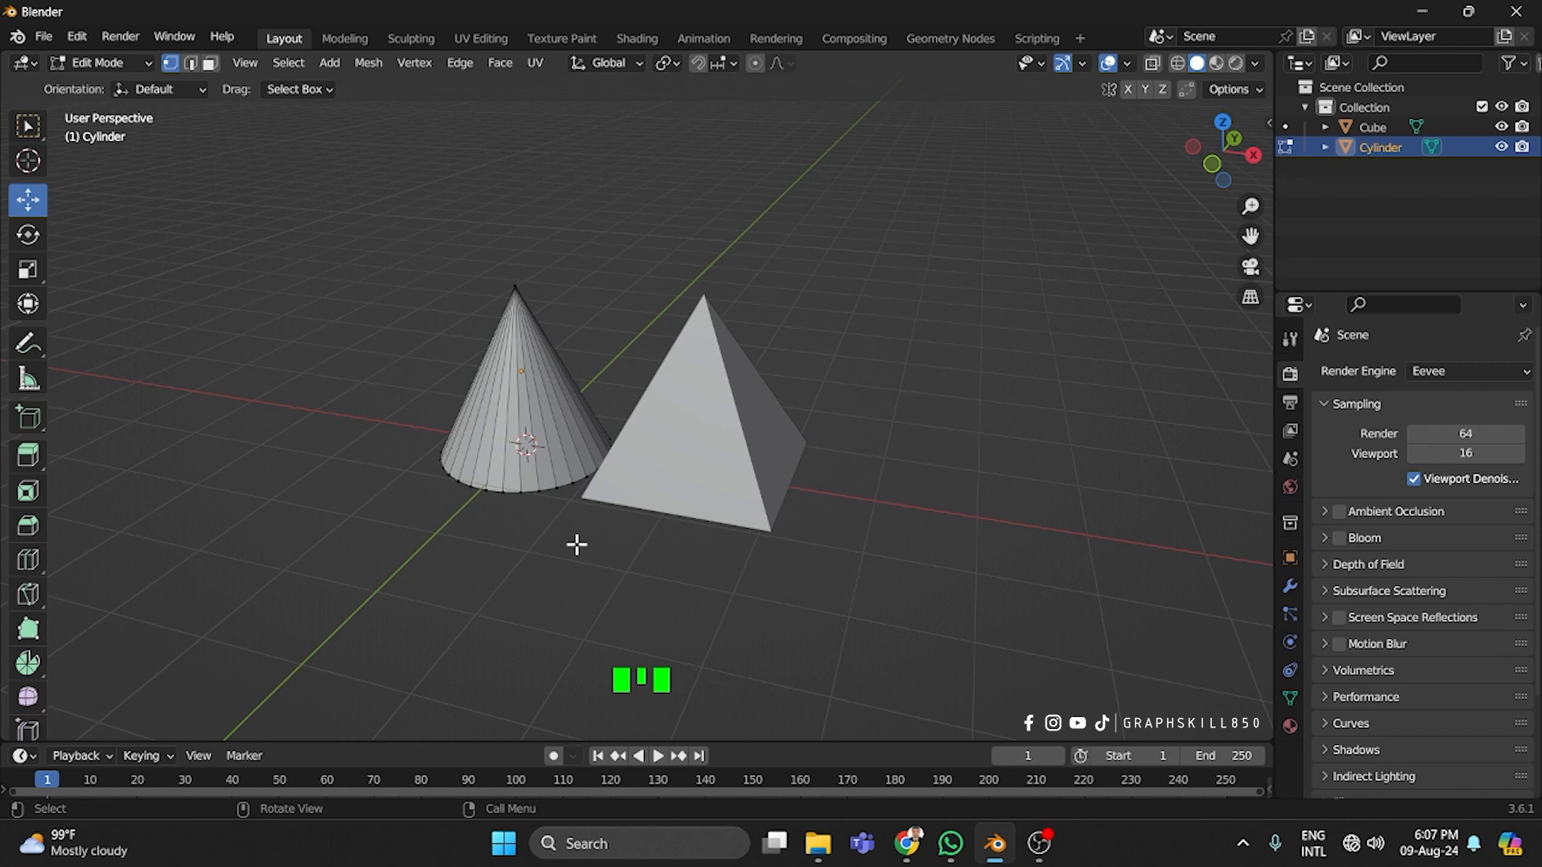
Return to Object Mode and delete both the cone and the pyramid from the scene
key("a")
key("Tab")
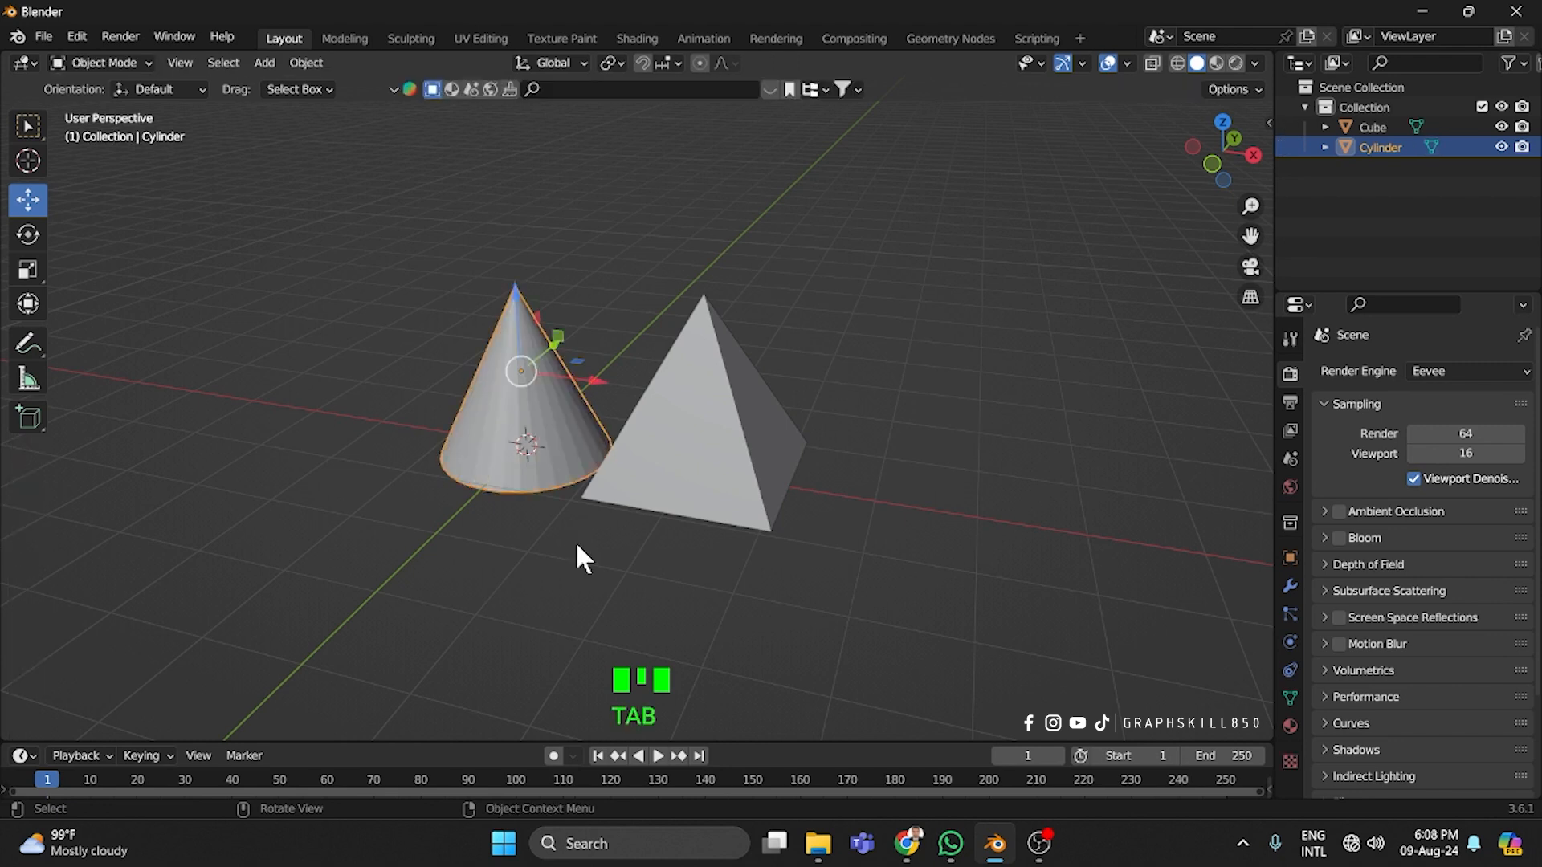
key("a")
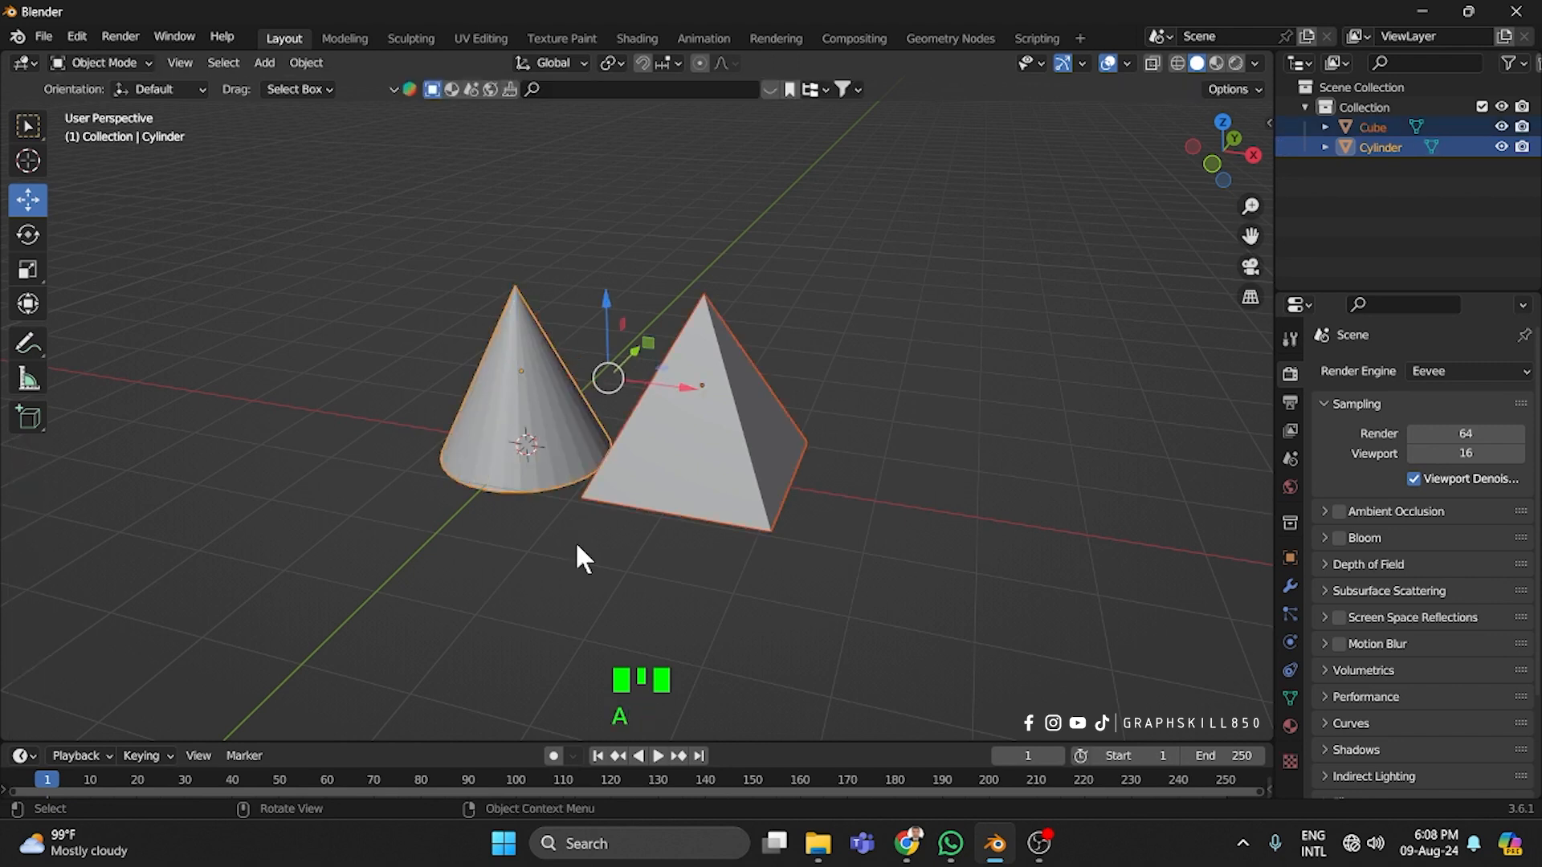
key("Delete")
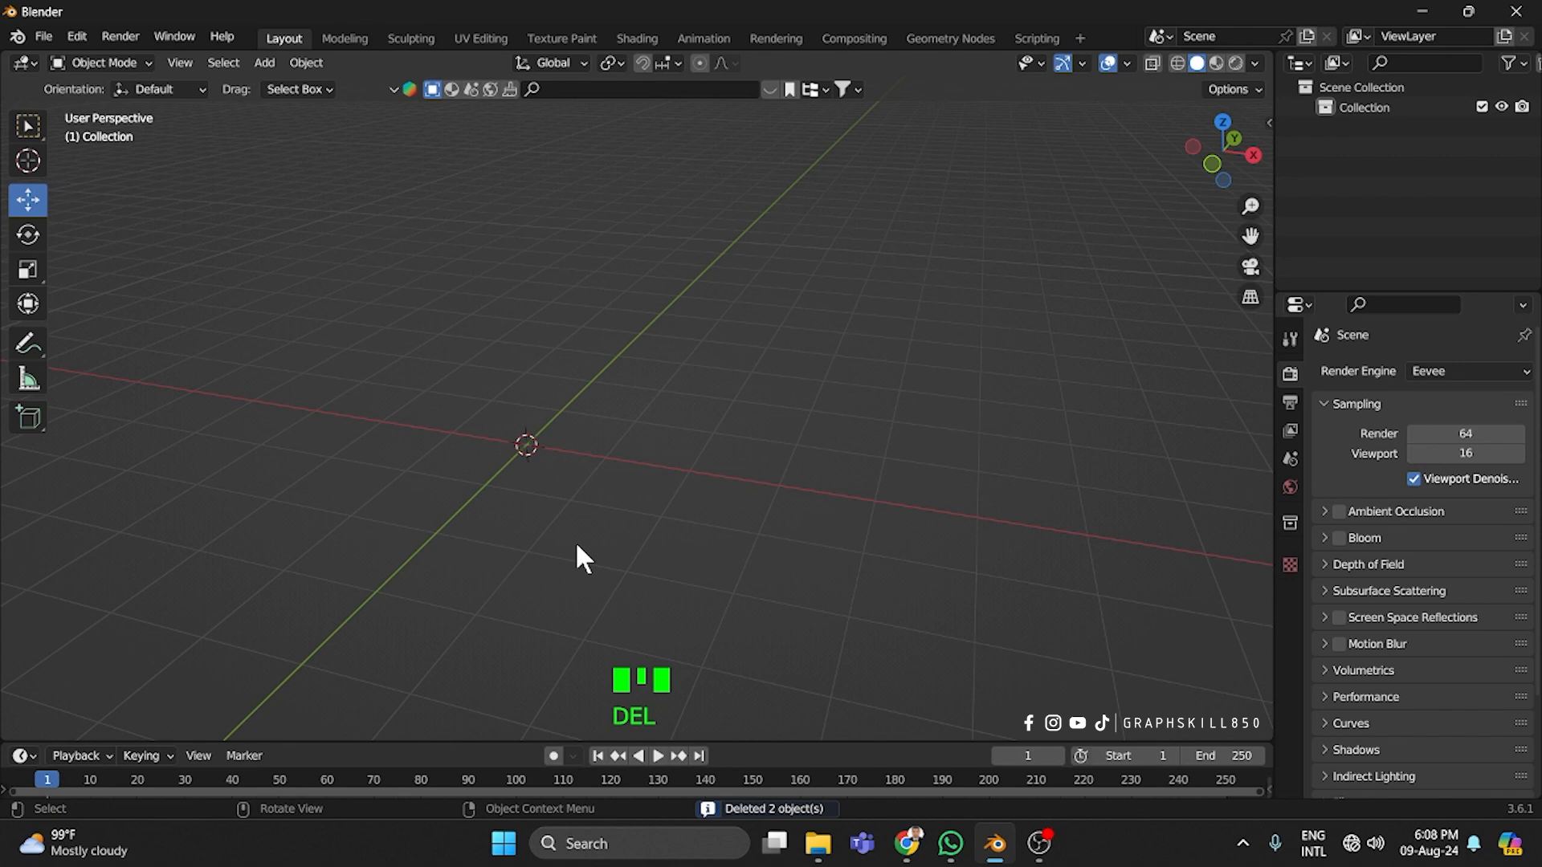
key("ctrl+z")
middle_click_drag(405, 390, 434, 413)
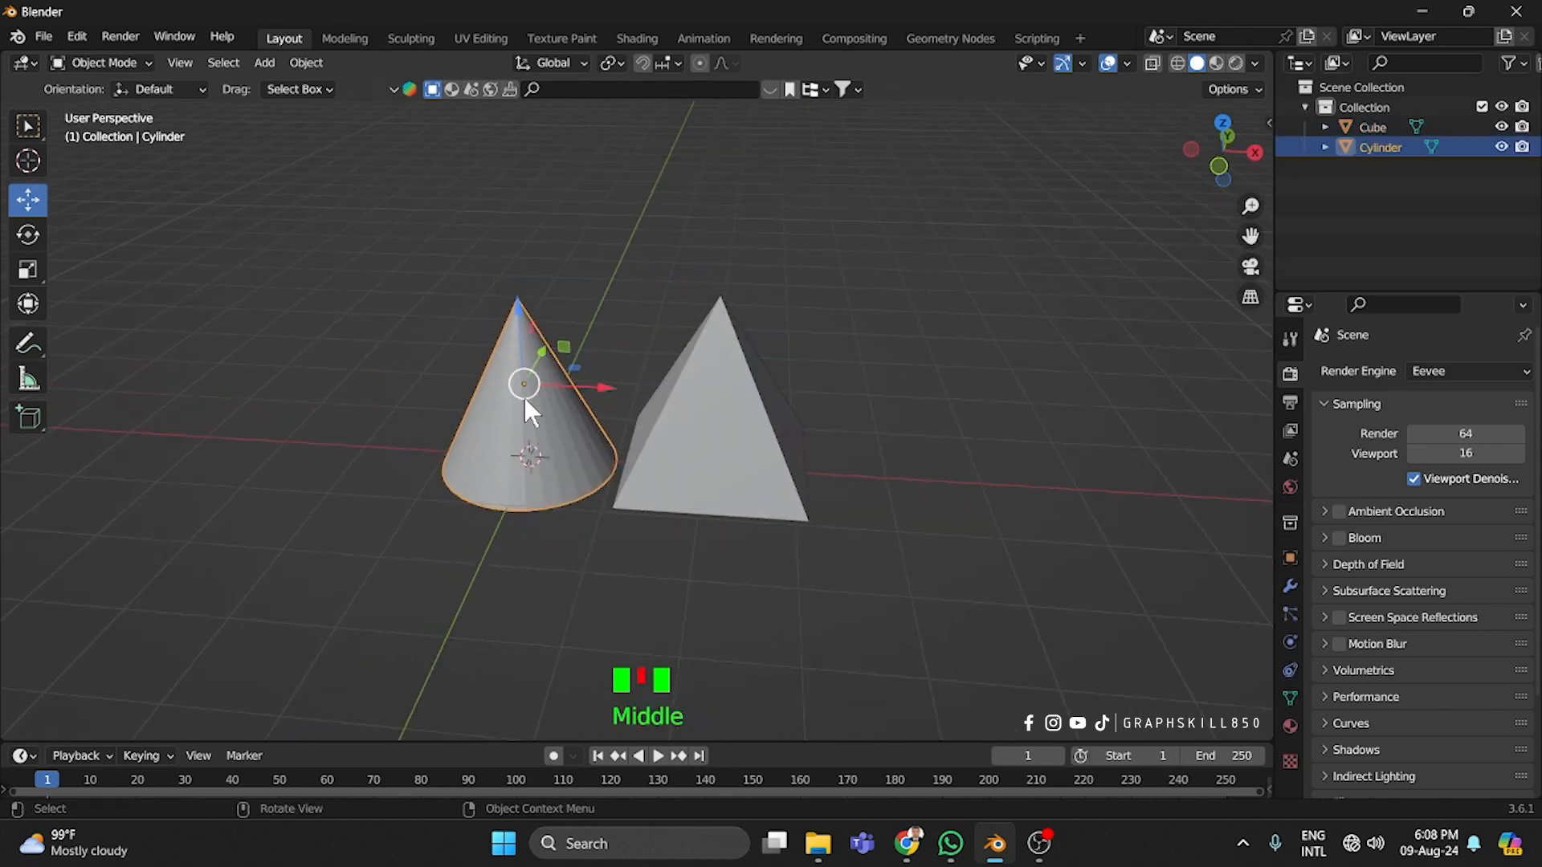
left_click(700, 406)
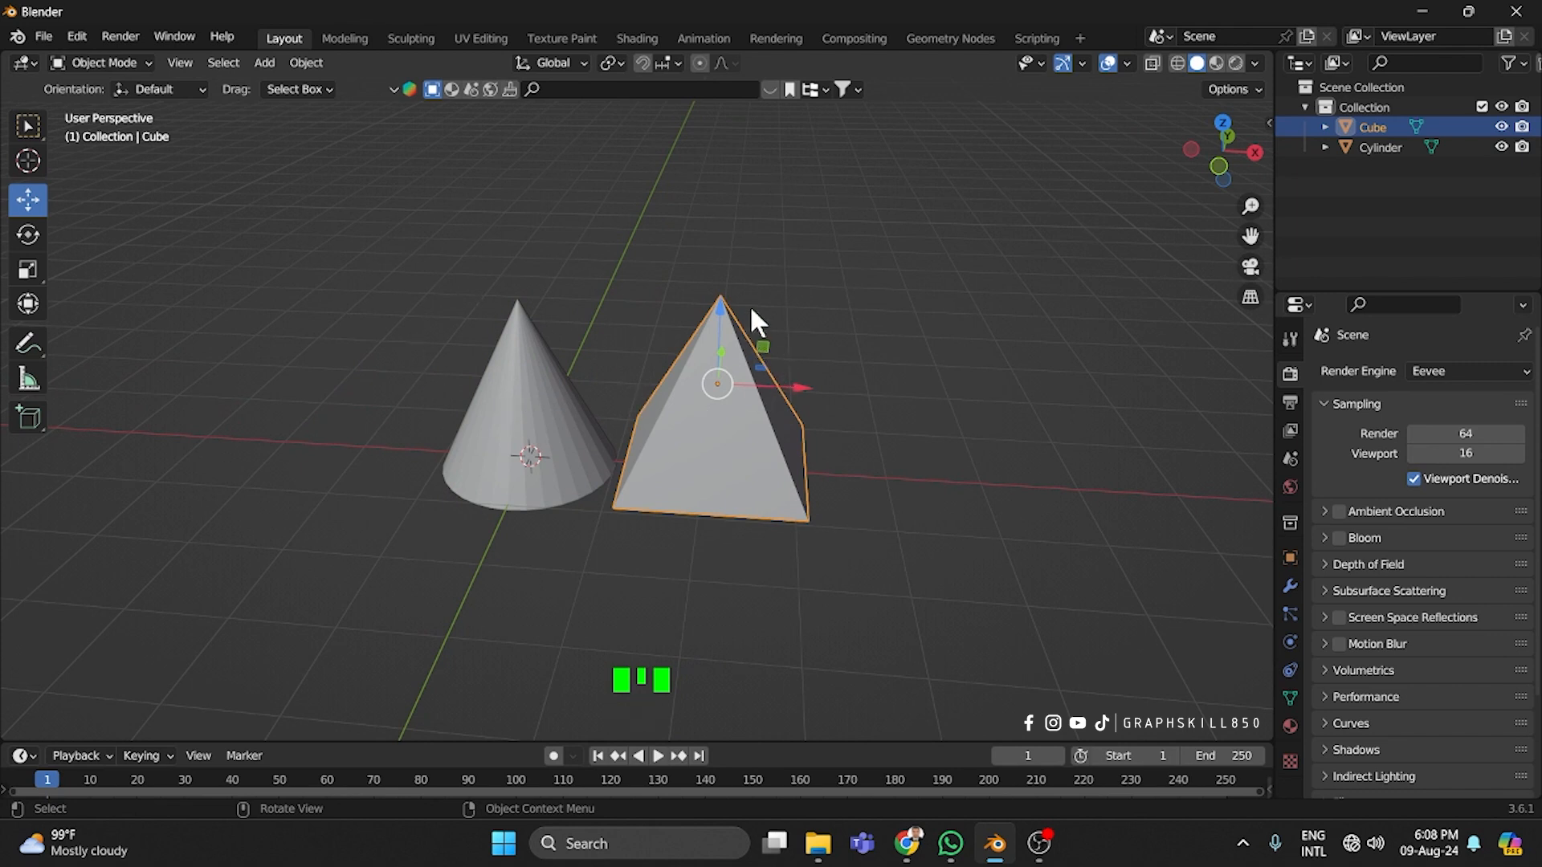
left_click_drag(803, 275, 428, 366)
key("Delete")
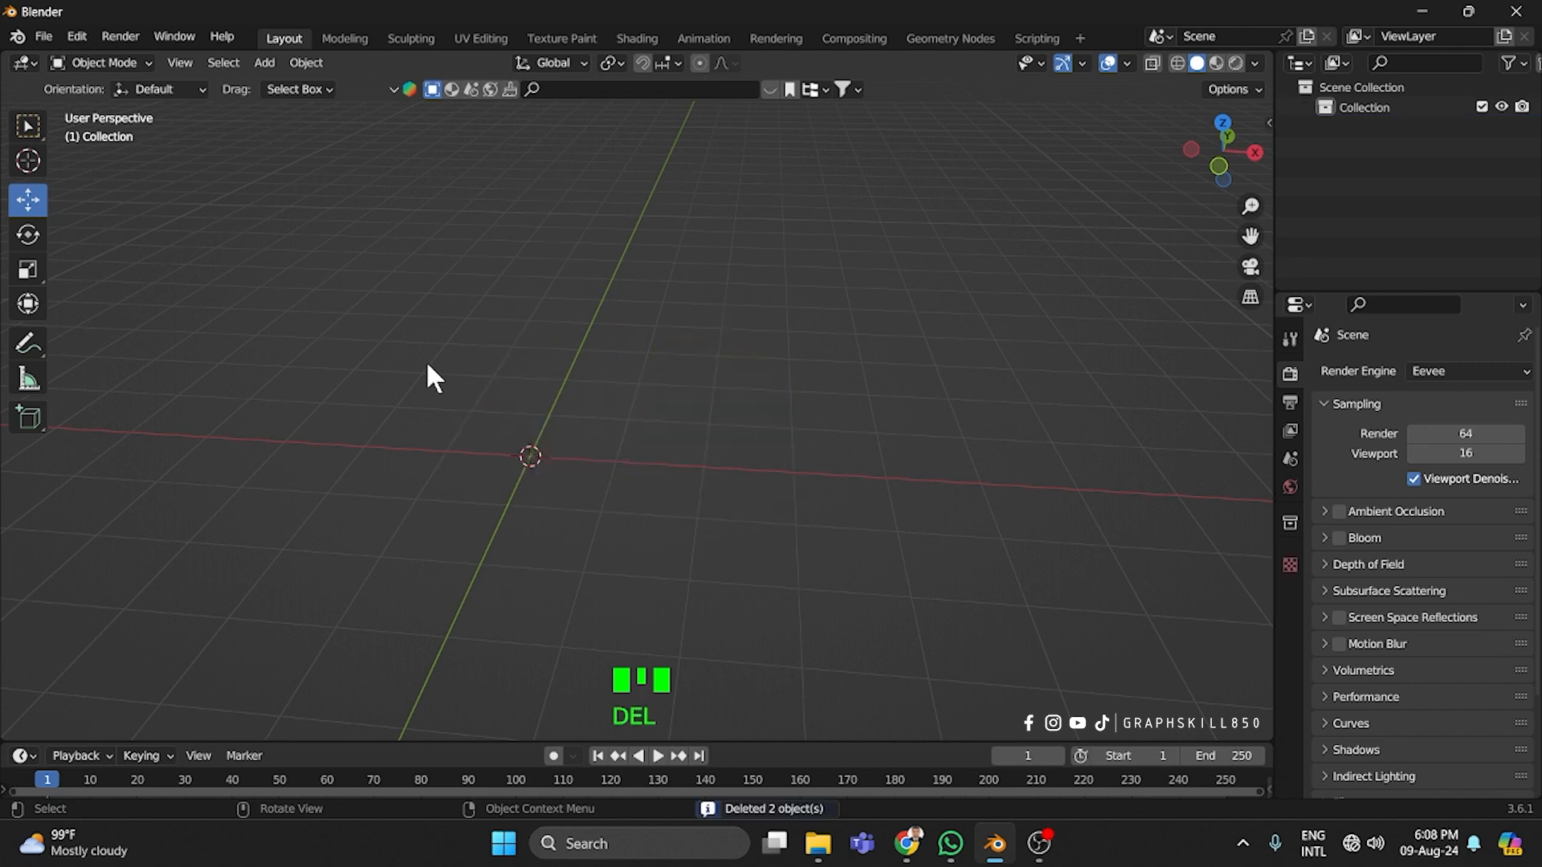
Add a cube mesh at the 3D cursor and enter Edit Mode on it
key("shift")
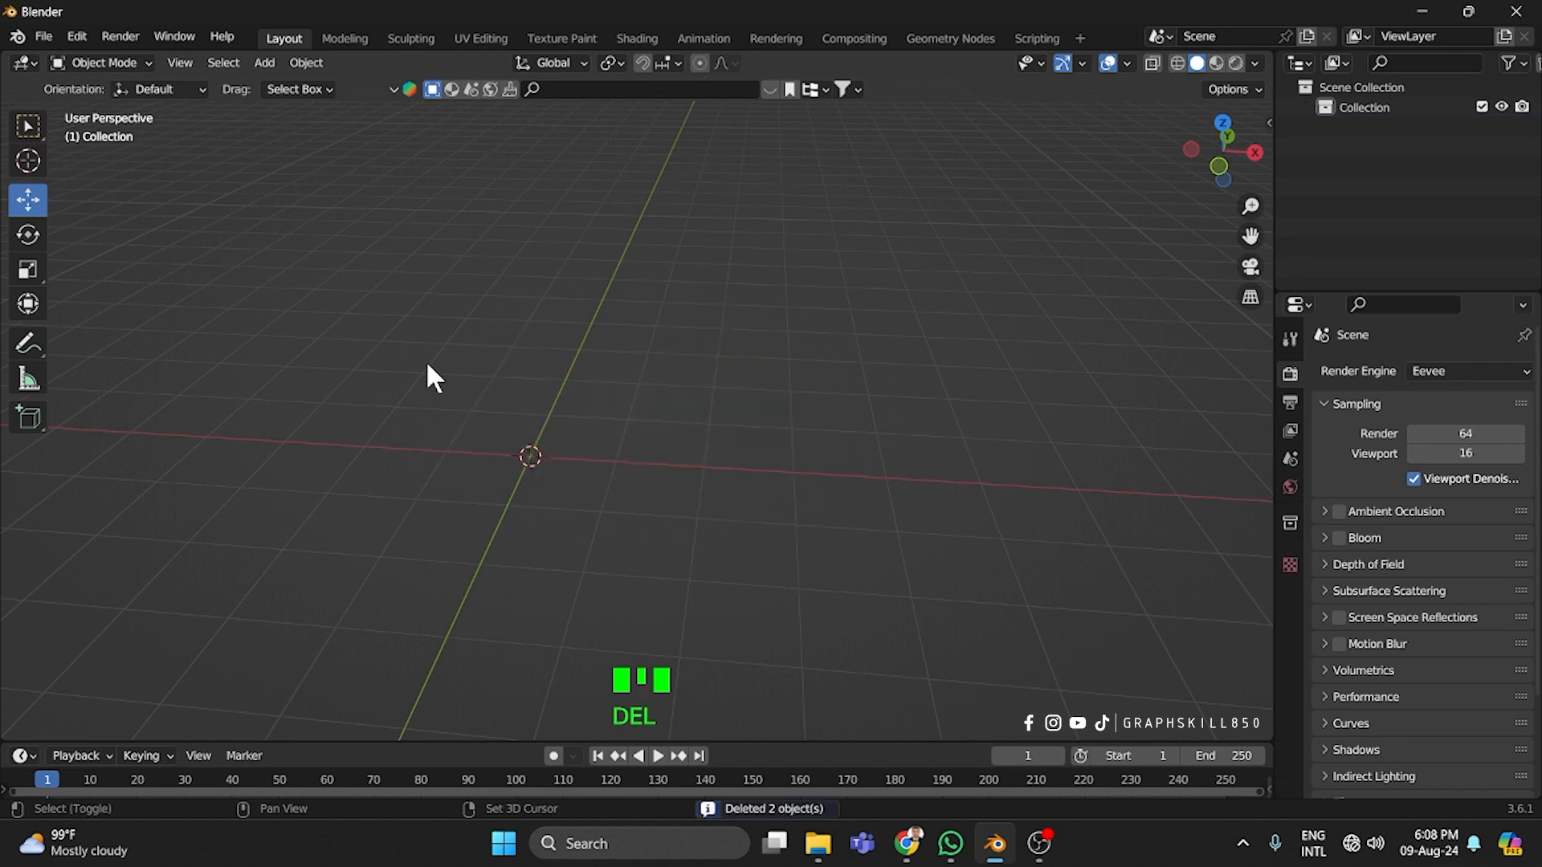
key("shift+a")
mouse_move(430, 363)
left_click(524, 384)
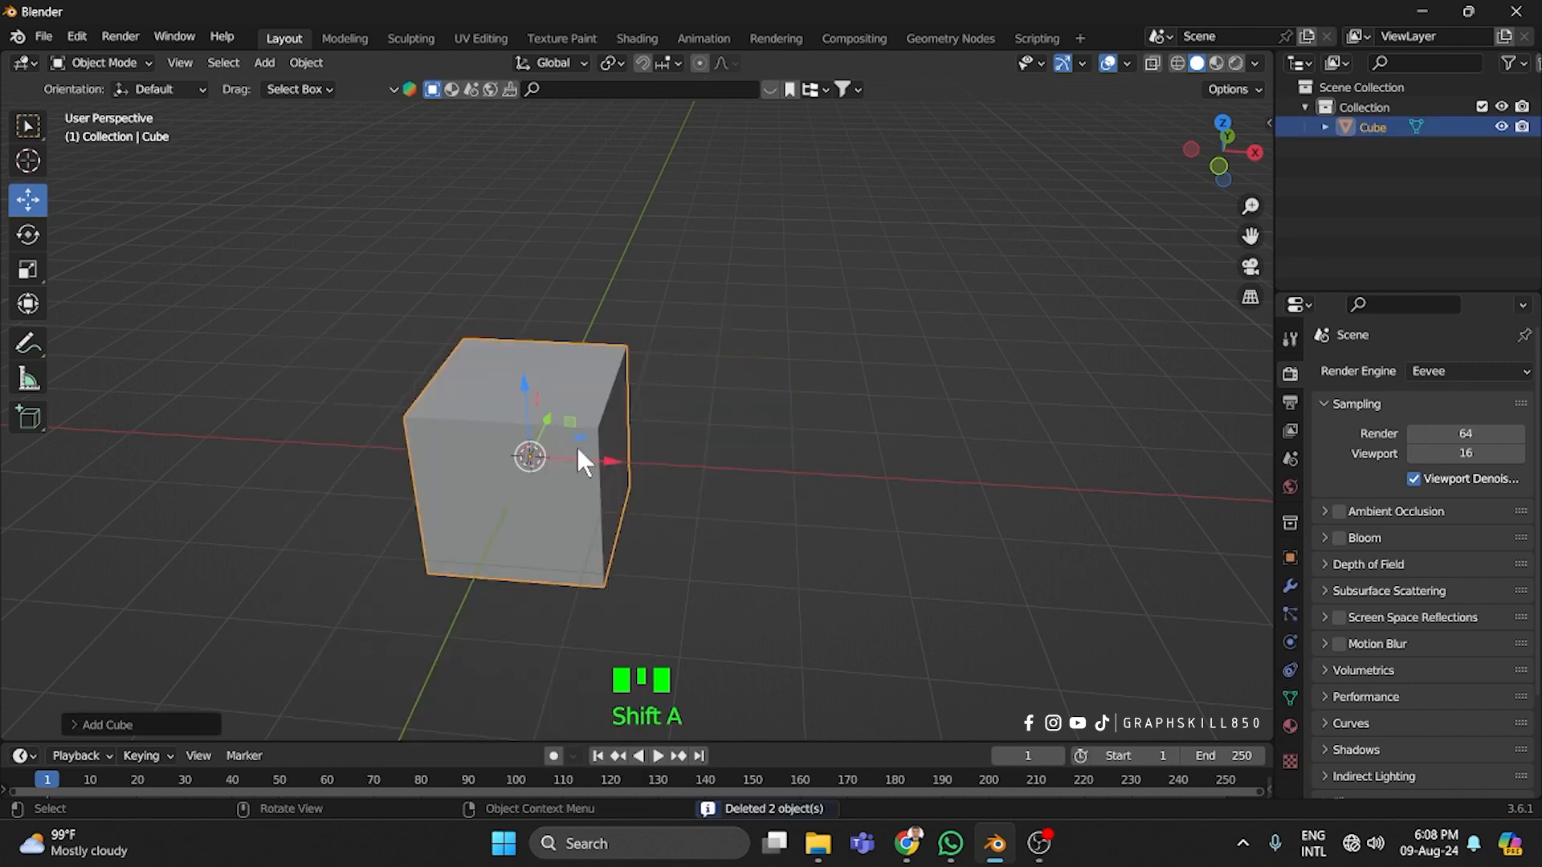
middle_click_drag(577, 446, 637, 388, "shift")
key("Tab")
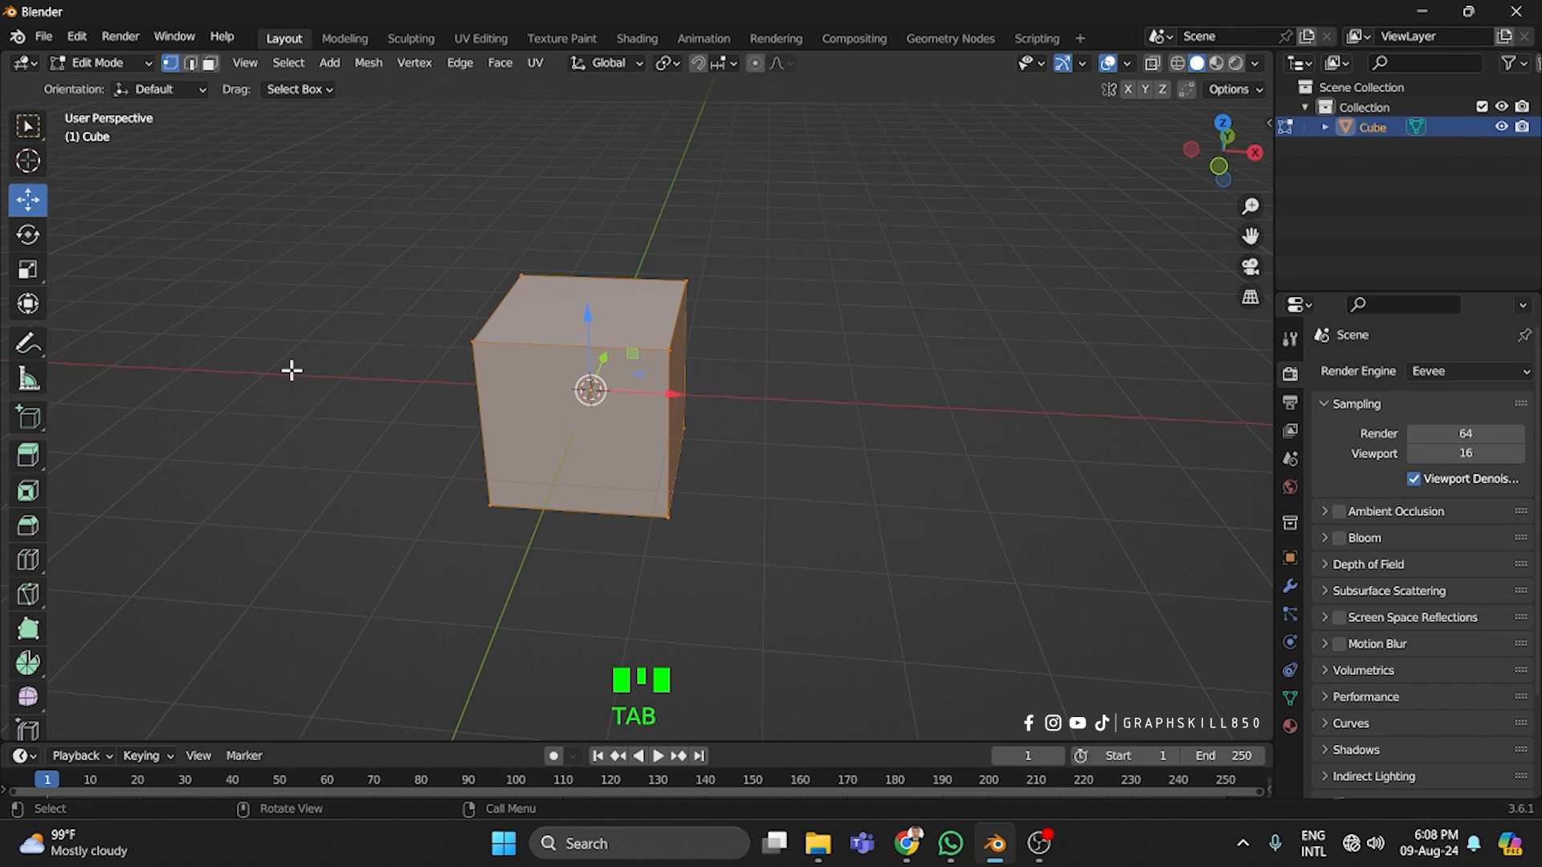
Box-select only the two front vertices of the cube's top face
left_click_drag(362, 282, 656, 429)
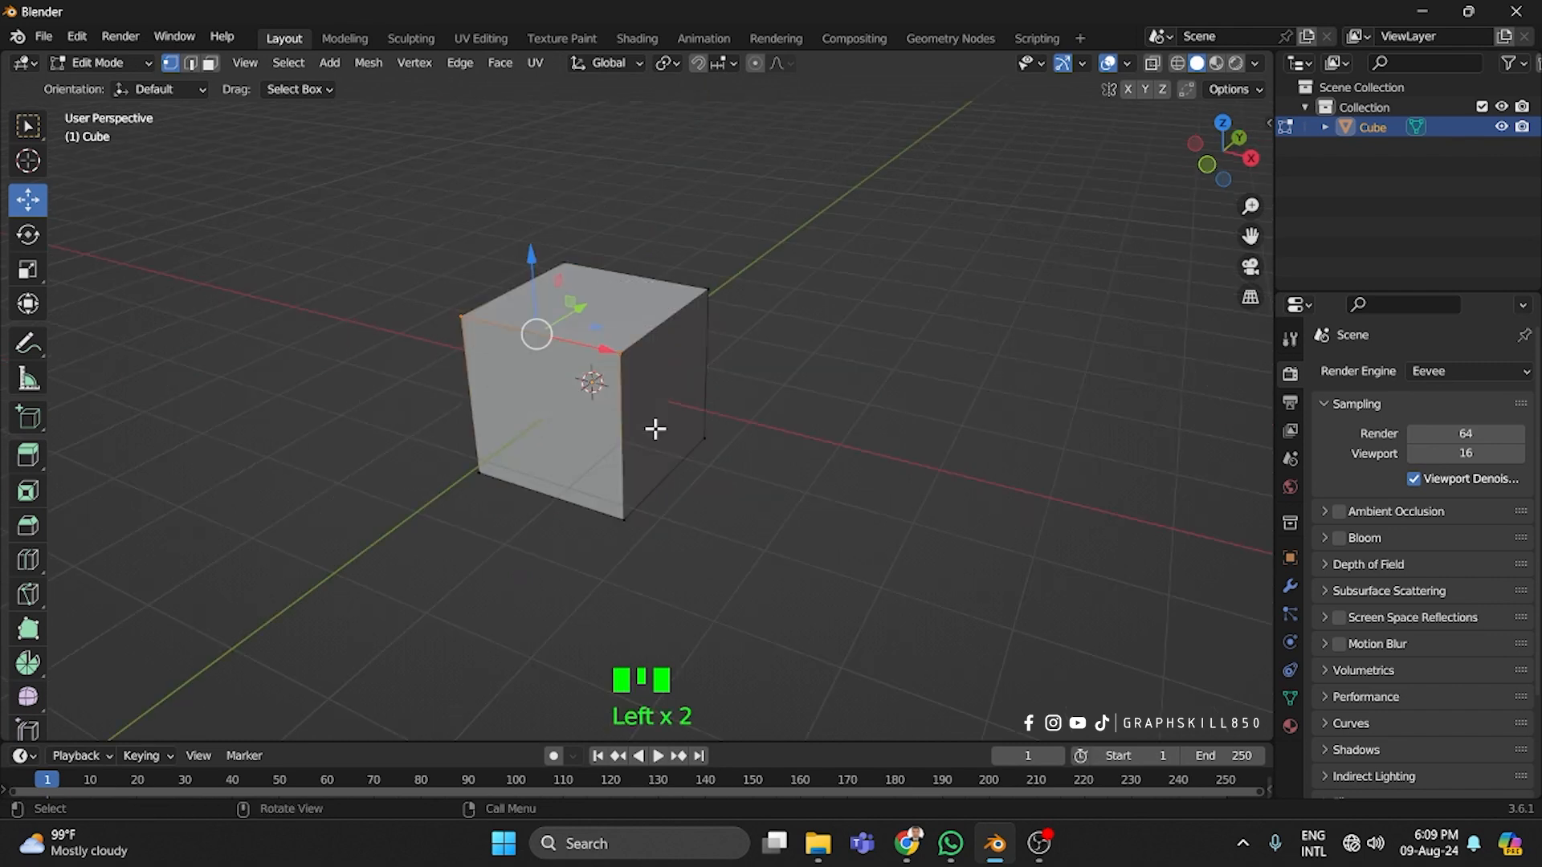
left_click_drag(312, 165, 851, 394)
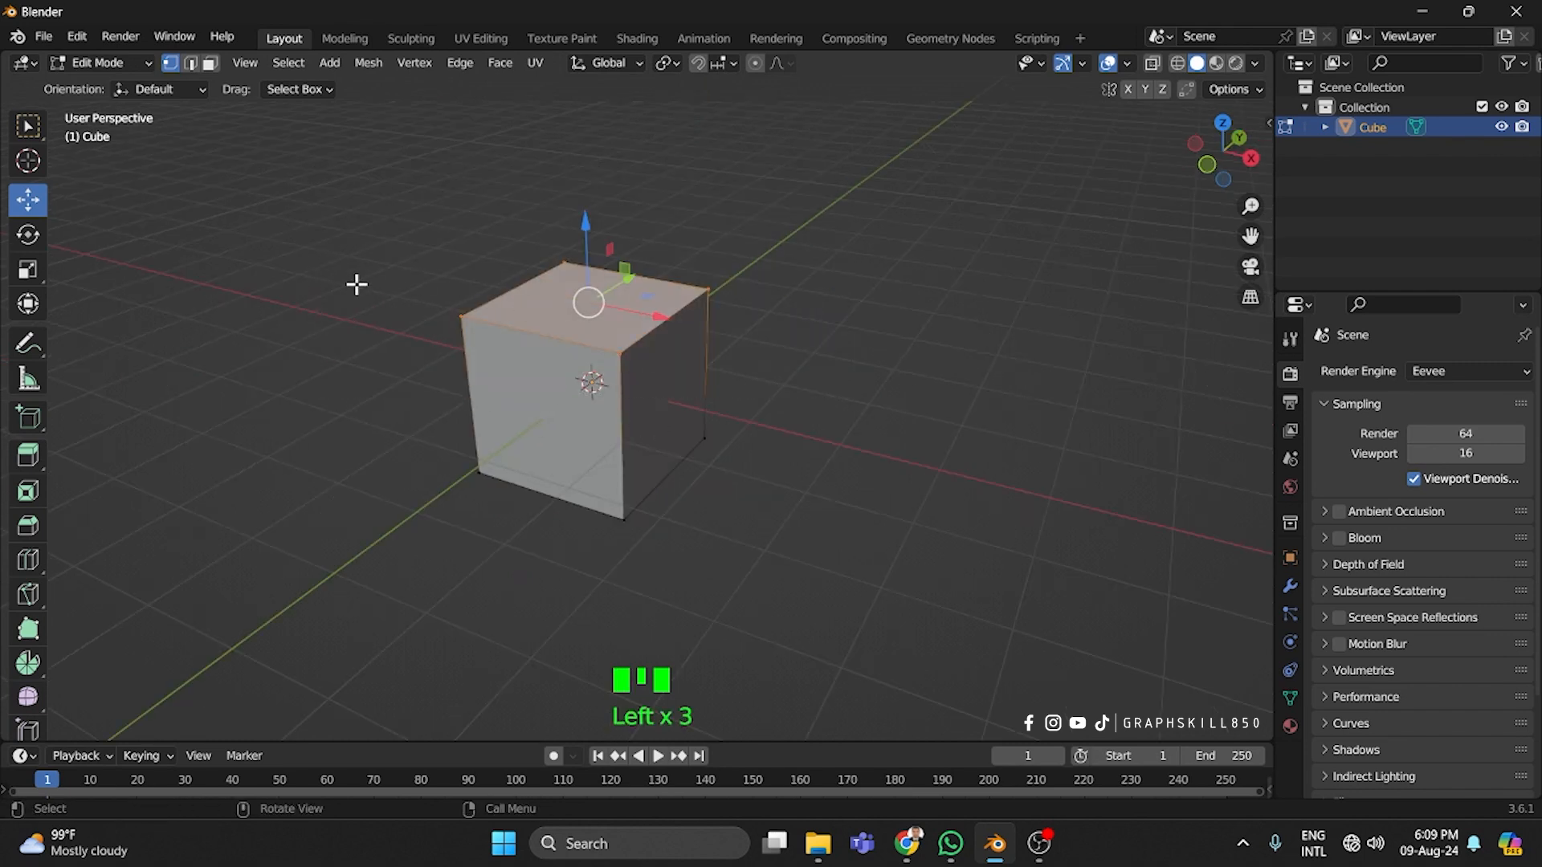
left_click_drag(357, 285, 637, 438)
Try merging the cube's two selected top front vertices with the At Center option
right_click(480, 384)
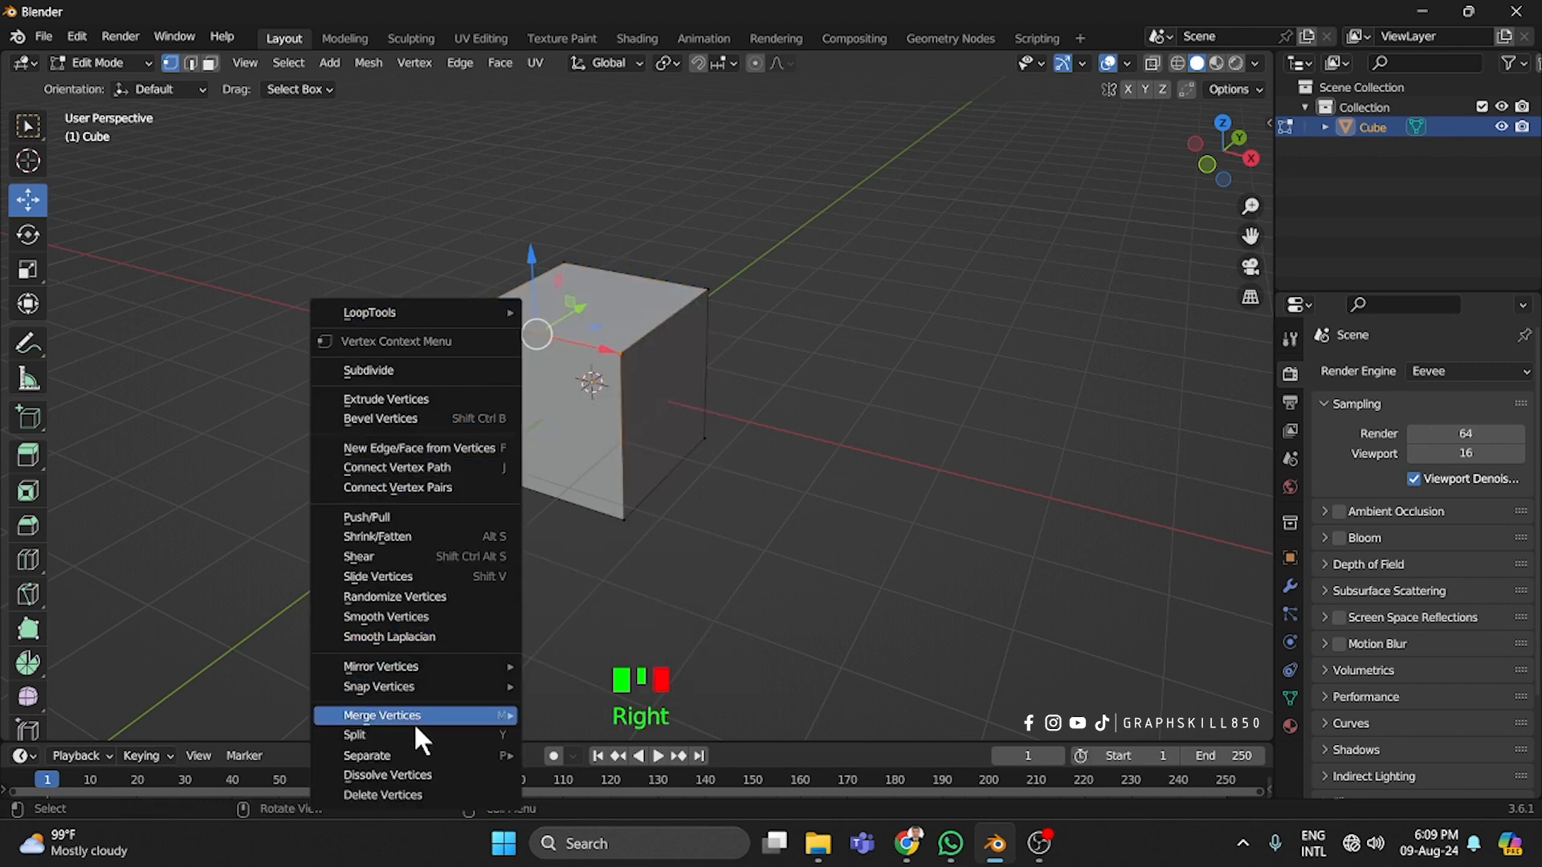
mouse_move(408, 714)
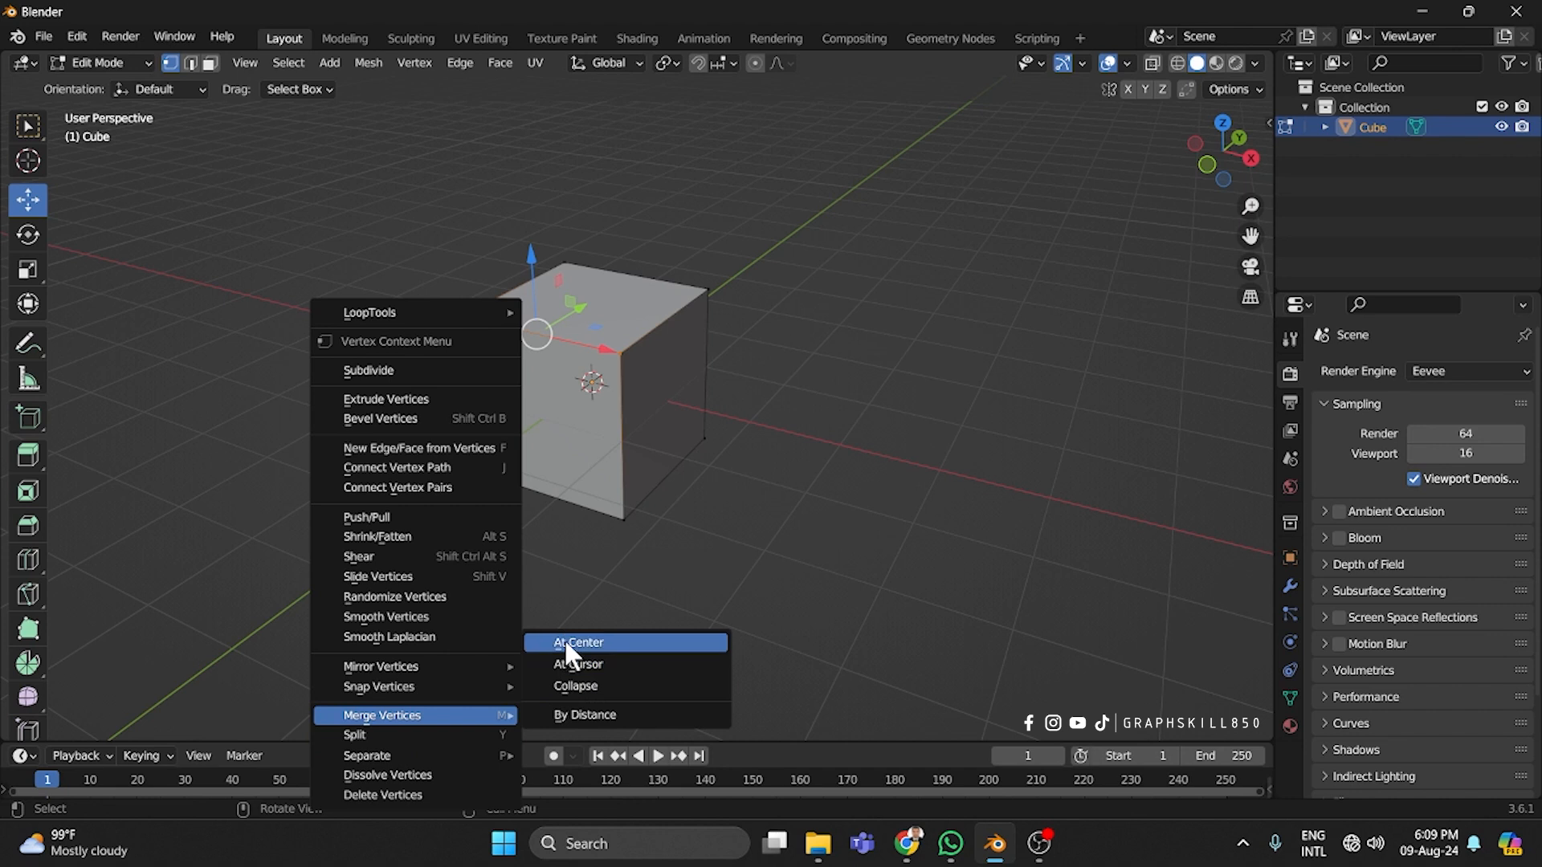
left_click(610, 644)
scroll(635, 310, "up", 2)
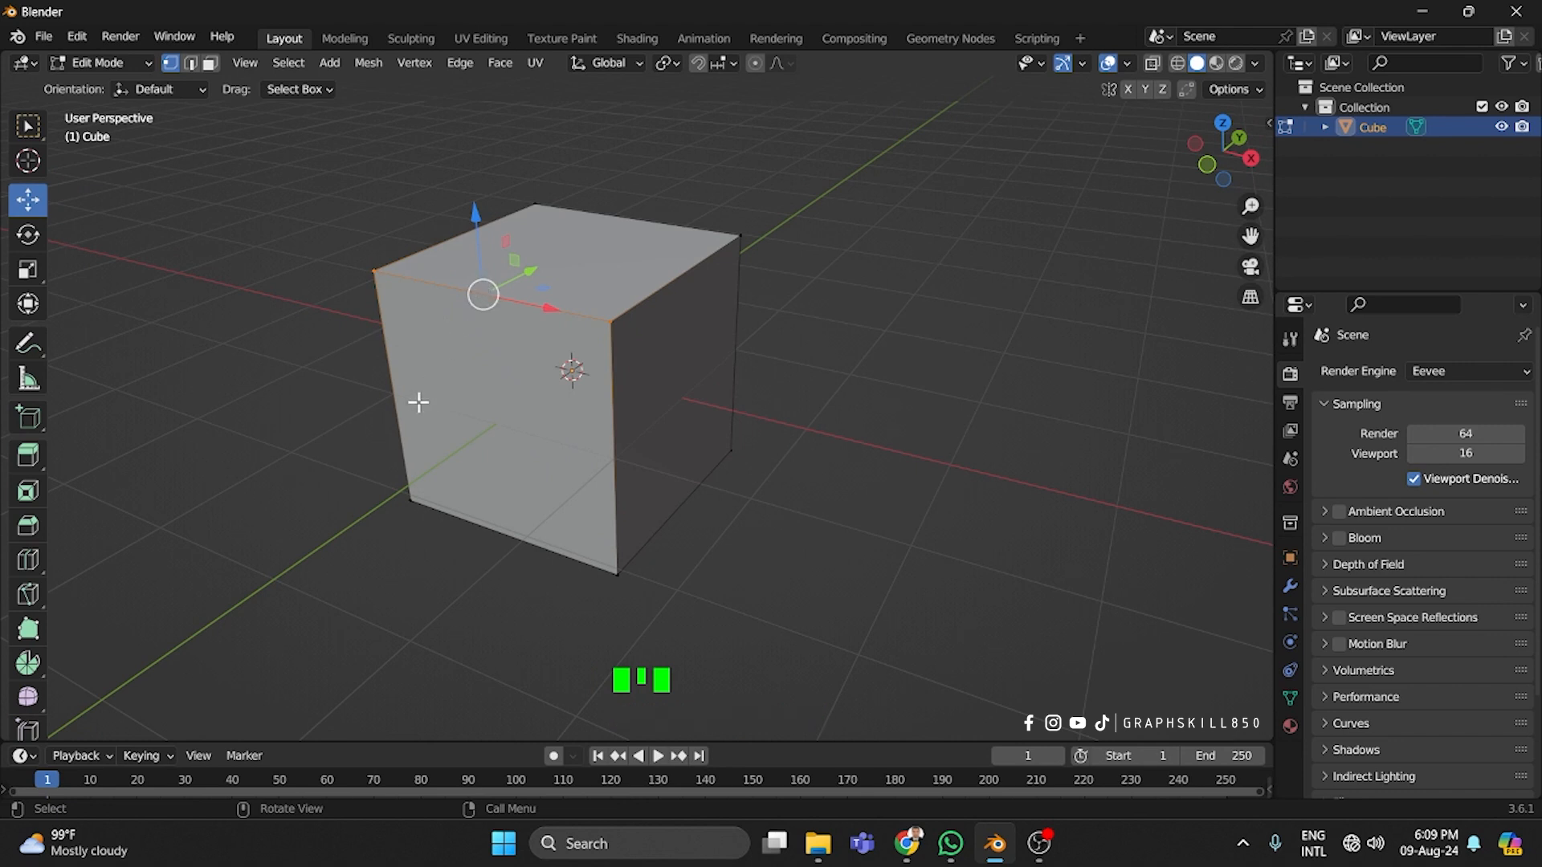
middle_click_drag(417, 403, 448, 426)
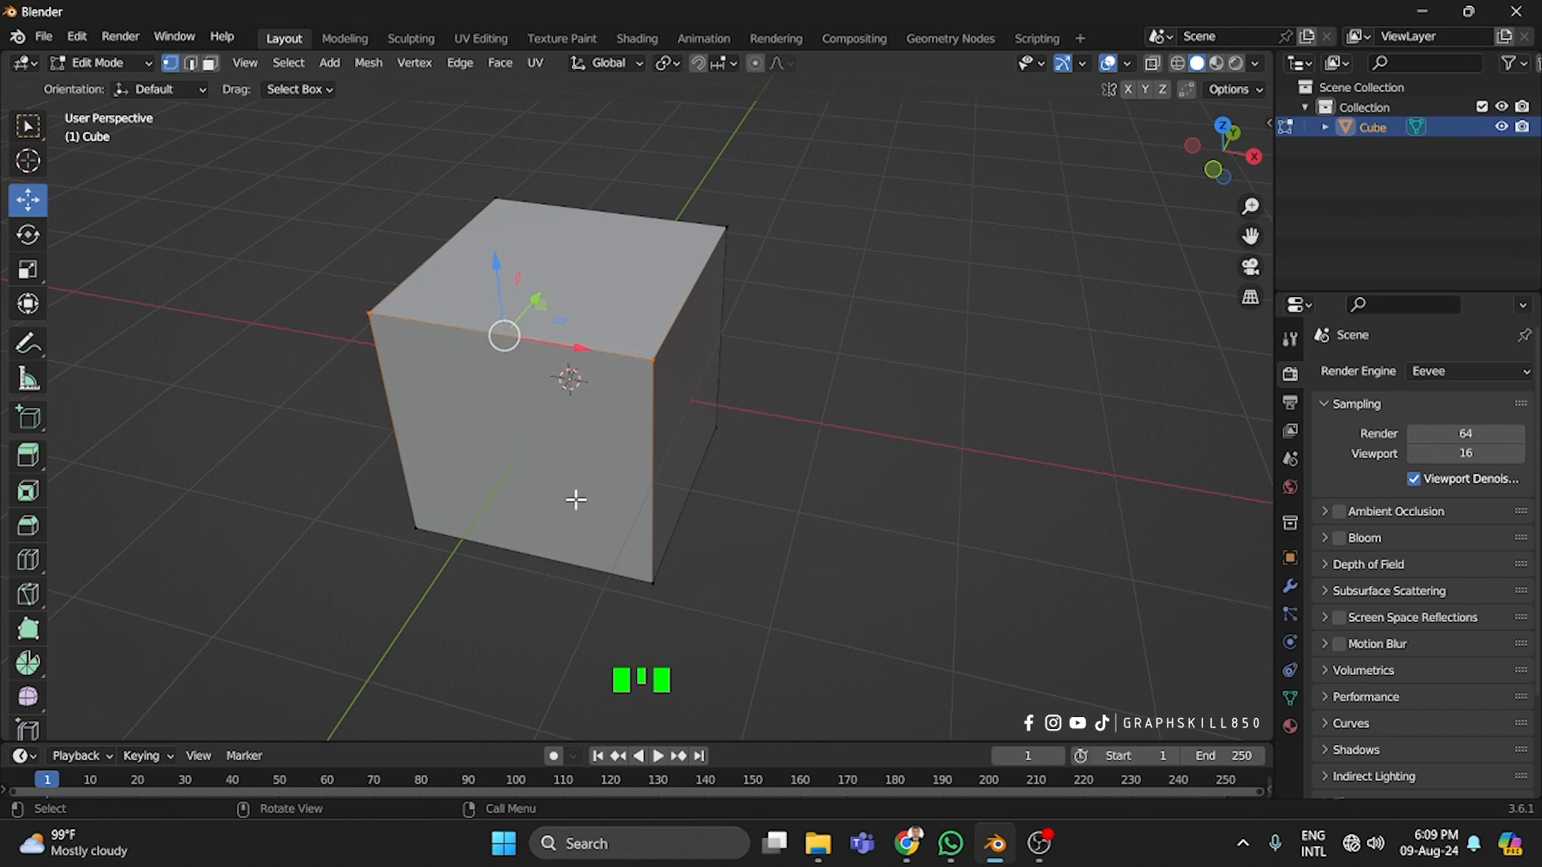
key("m")
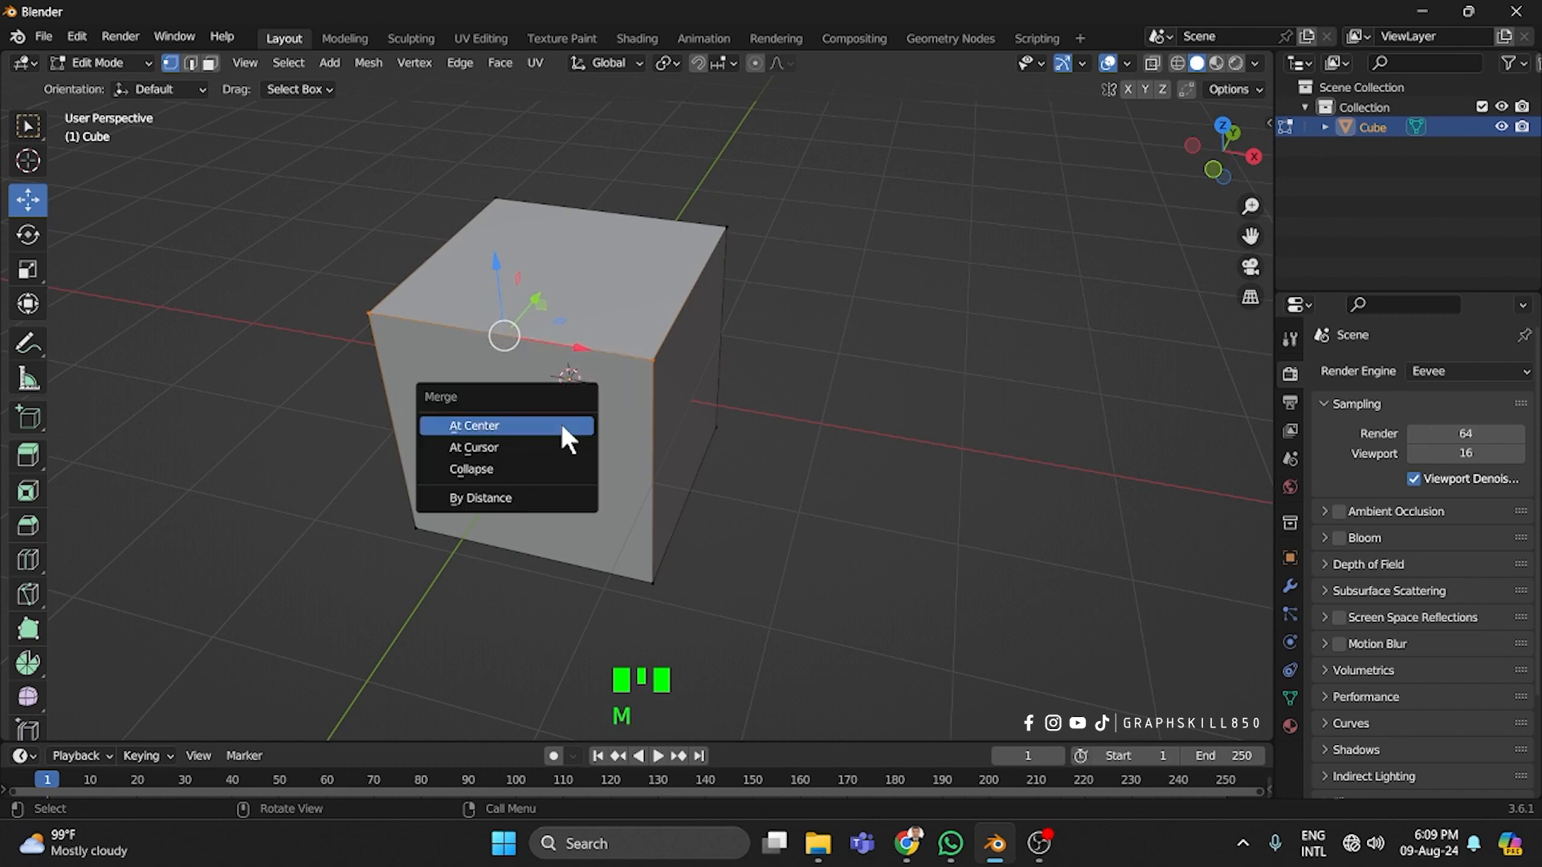
left_click(469, 424)
middle_click_drag(465, 441, 407, 437)
key("ctrl+z")
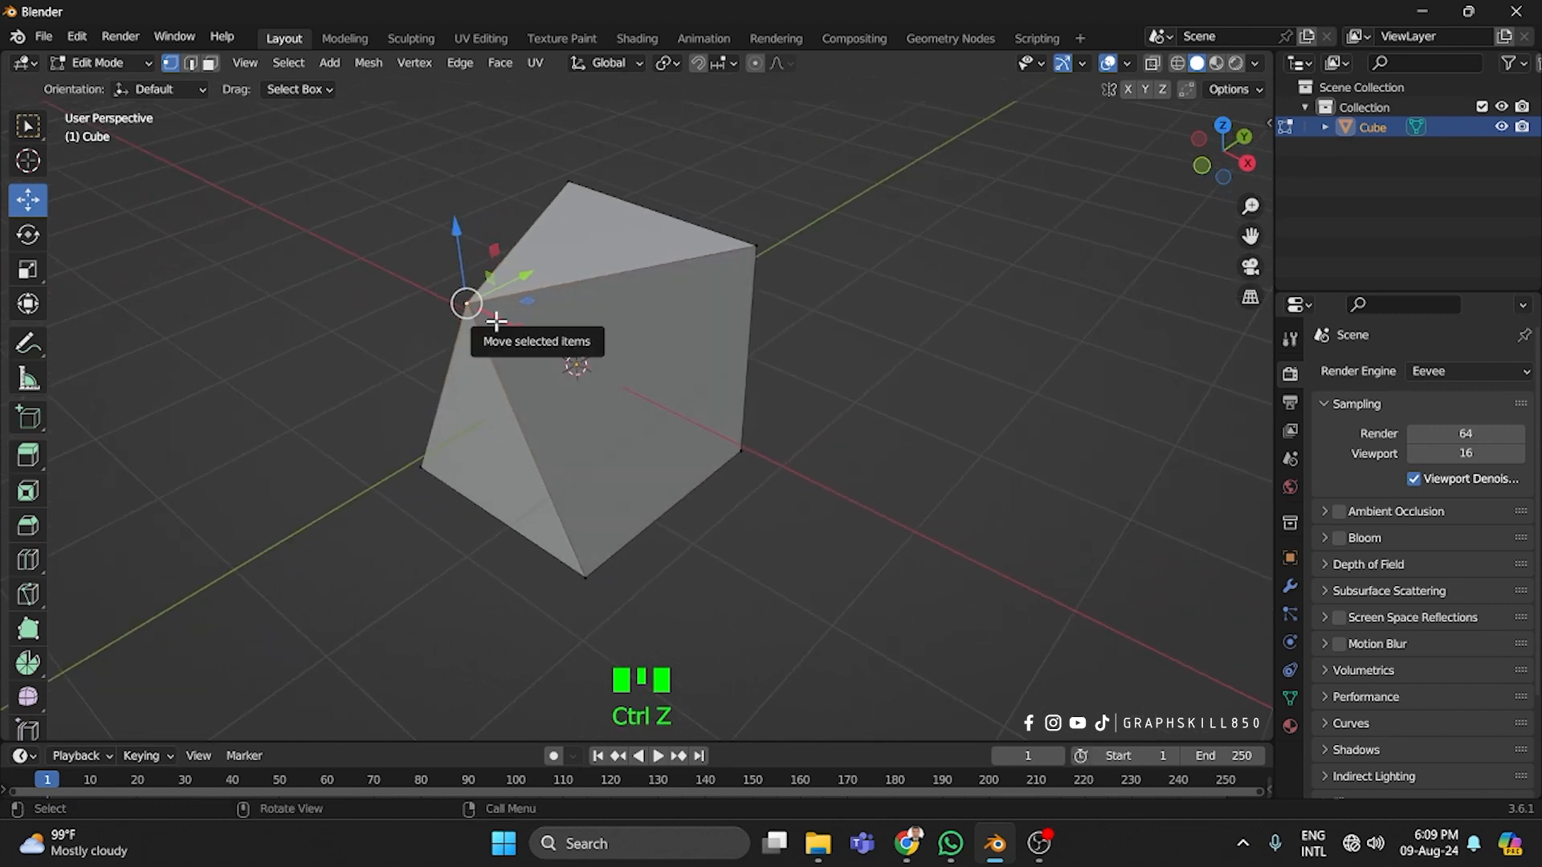
Check the merged vertex and undo the merge of the cube's two top front vertices
left_click_drag(492, 317, 482, 358)
left_click(492, 311)
left_click(477, 305)
key("ctrl+z")
key("ctrl+z")
key("ctrl+z")
key("ctrl+z")
key("ctrl+z")
key("ctrl+z")
key("ctrl+z")
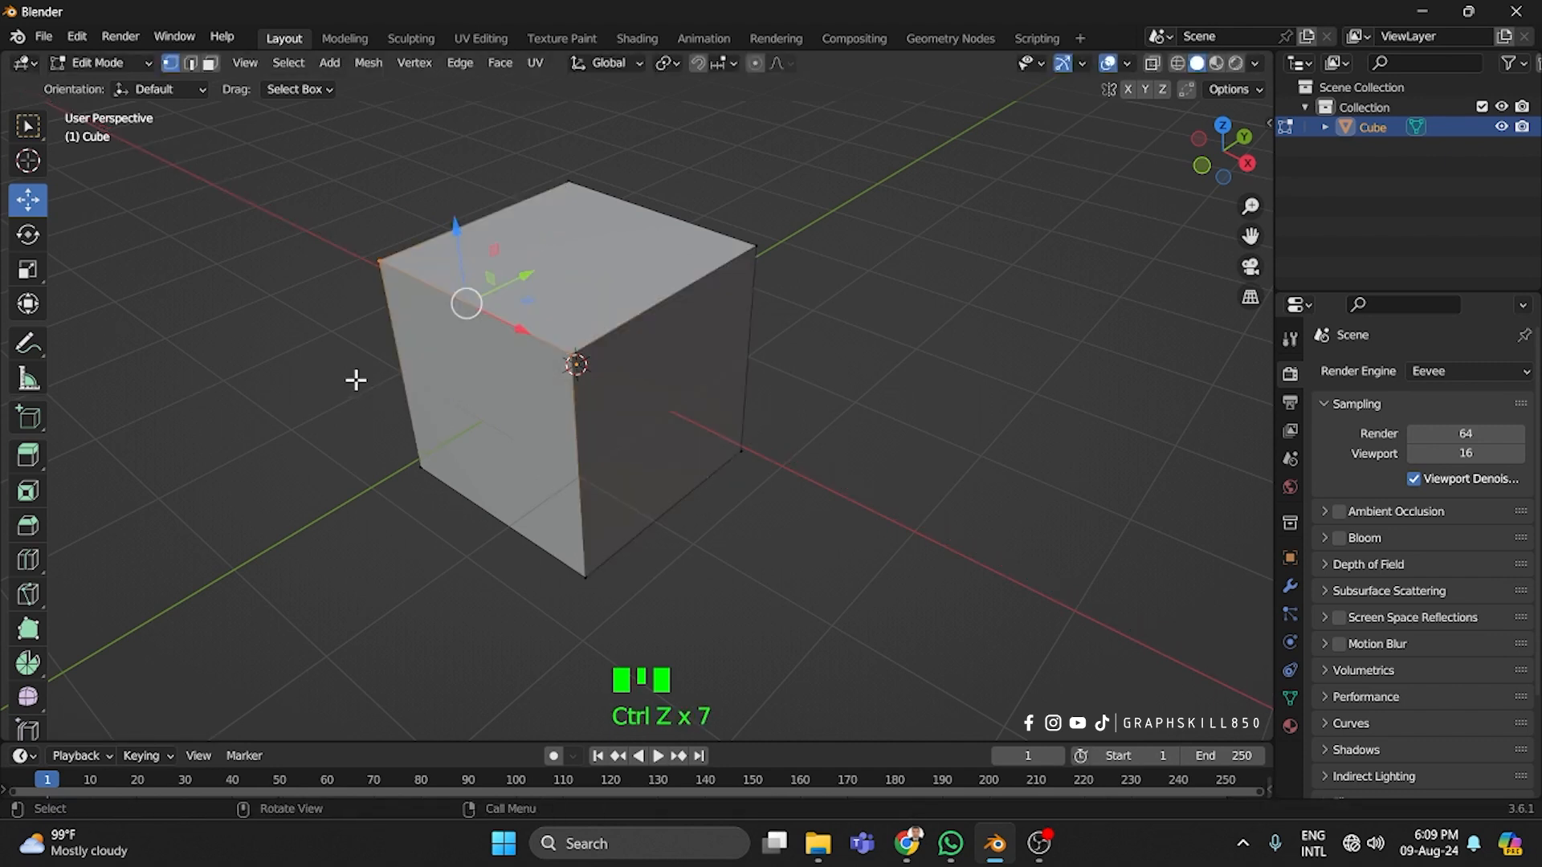
Scale the two selected top front vertices to 0 along the global X axis
middle_click_drag(355, 378, 361, 368)
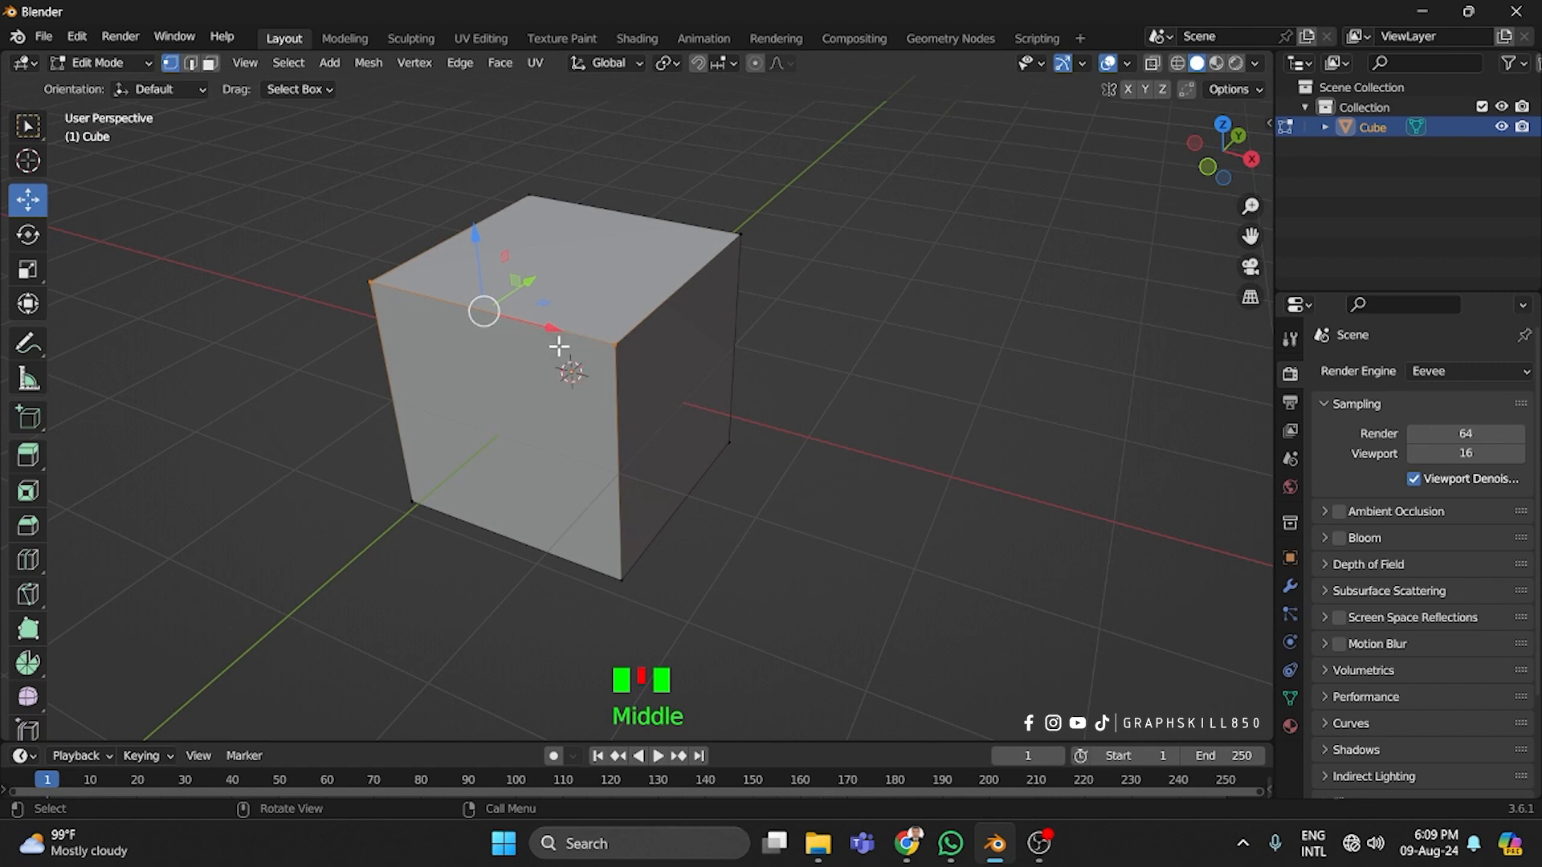
key("s")
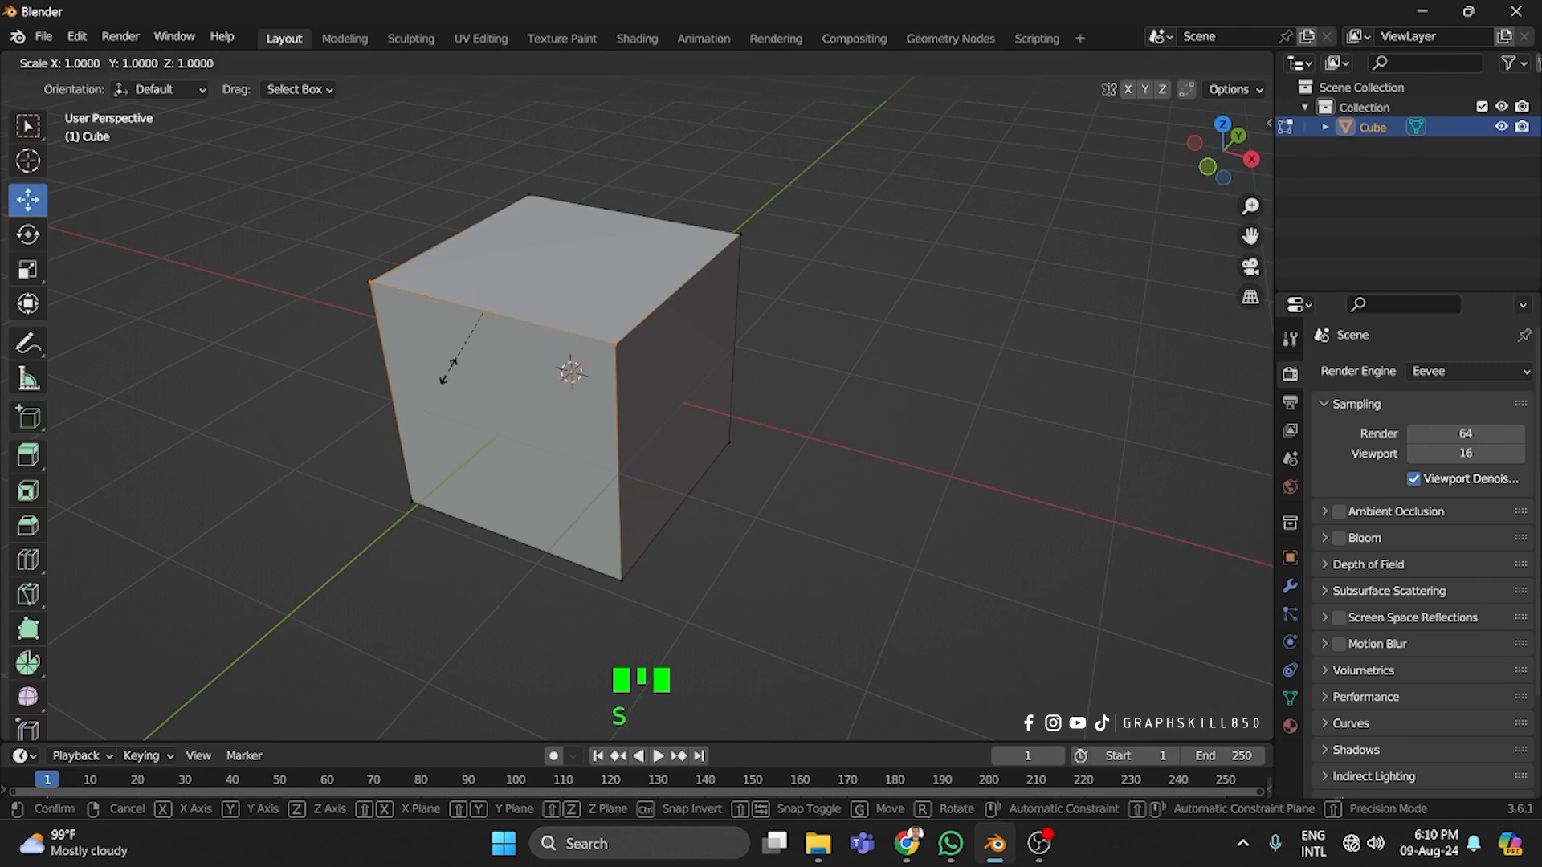
type("x")
type("0")
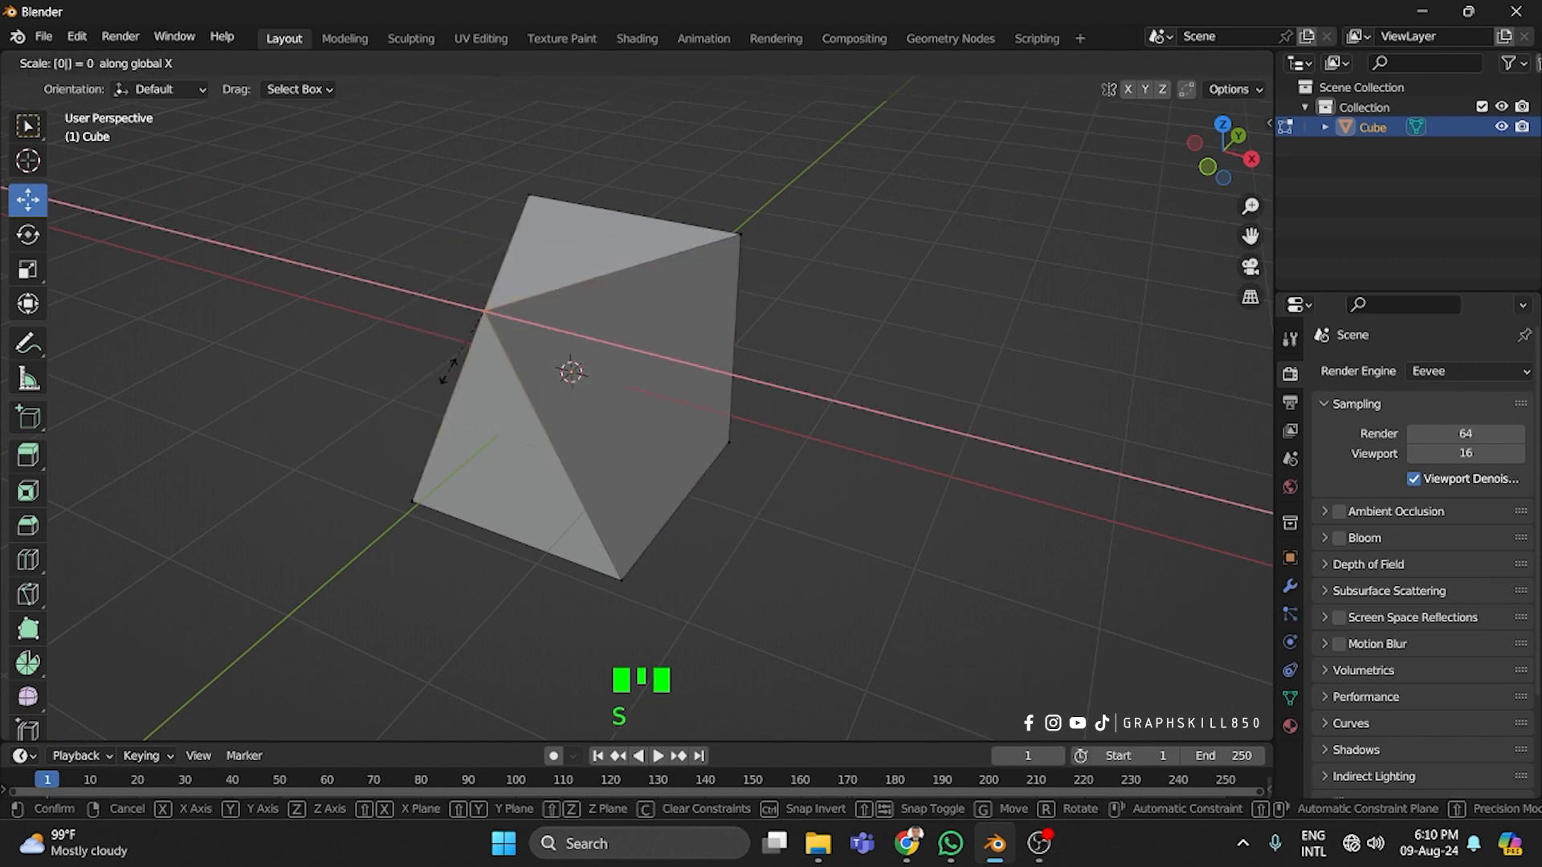
key("Return")
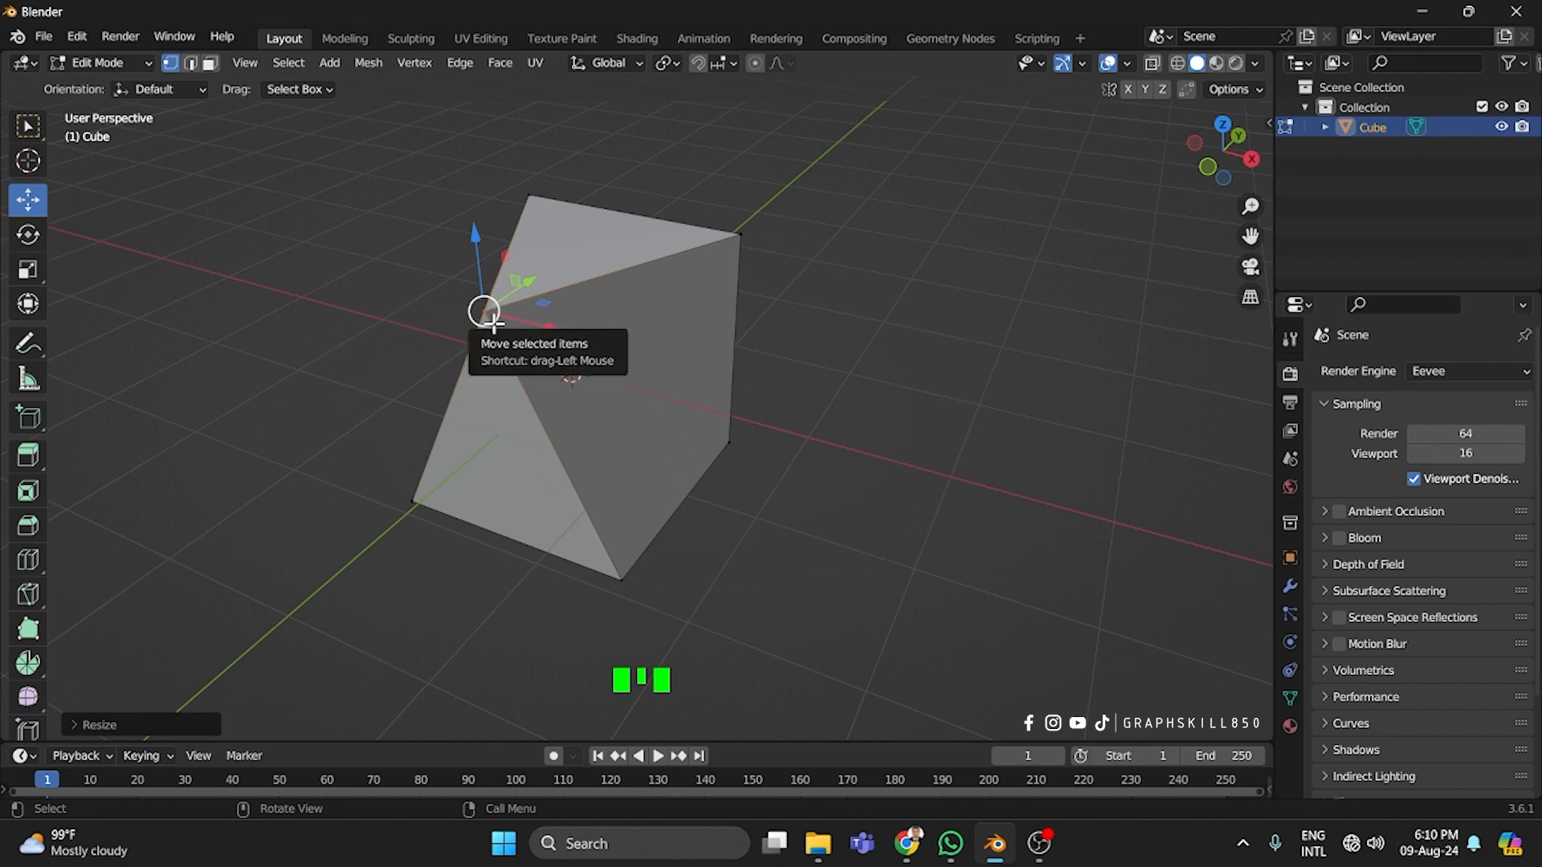
left_click(325, 322)
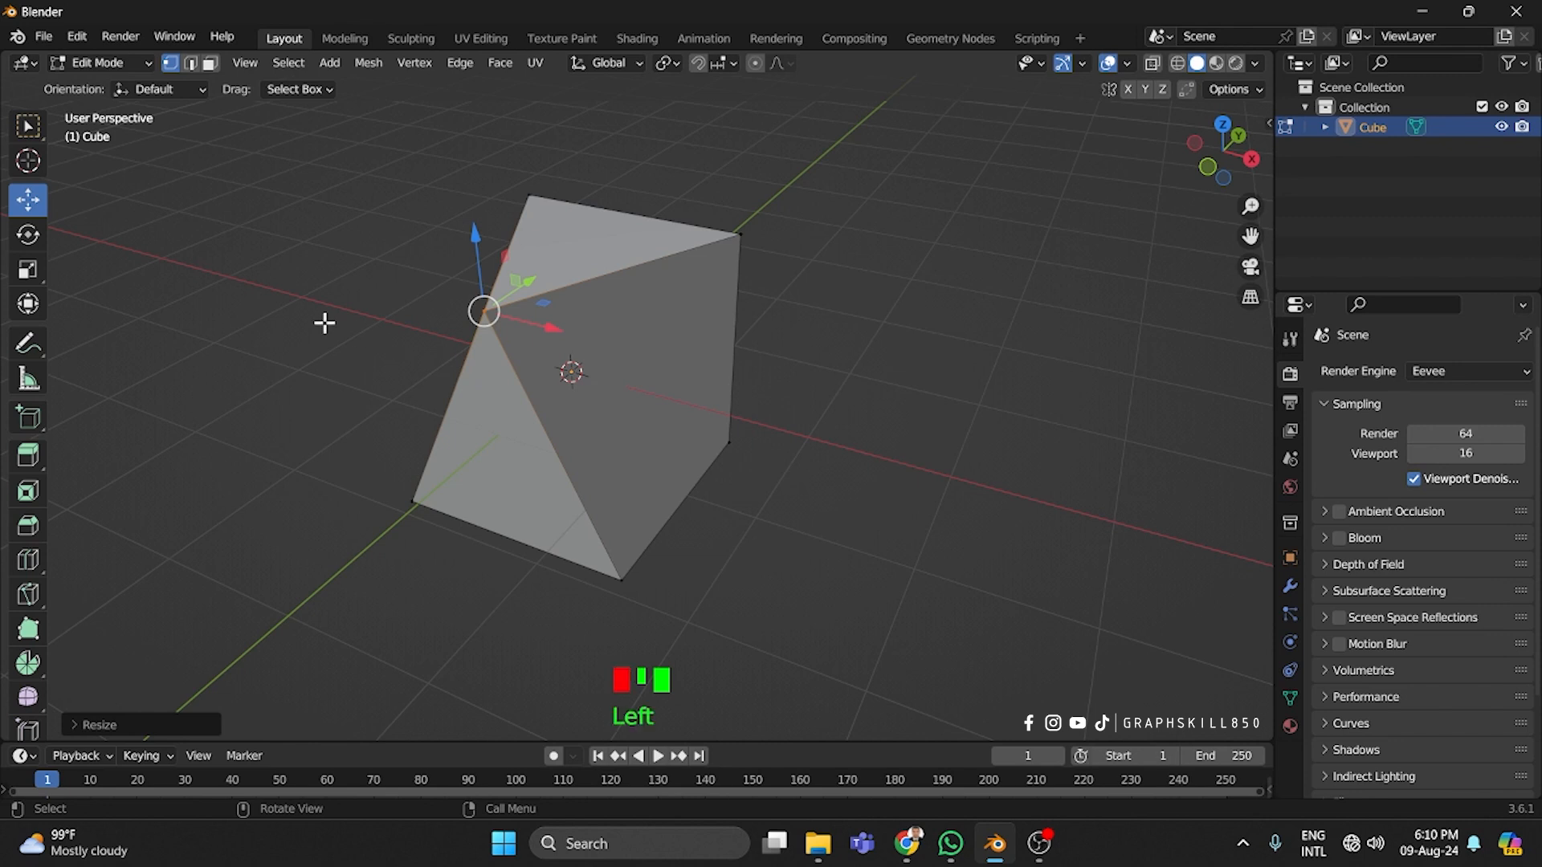
Try pulling one of the two overlapping top front vertices away along the X axis to check whether they are merged
left_click(484, 312)
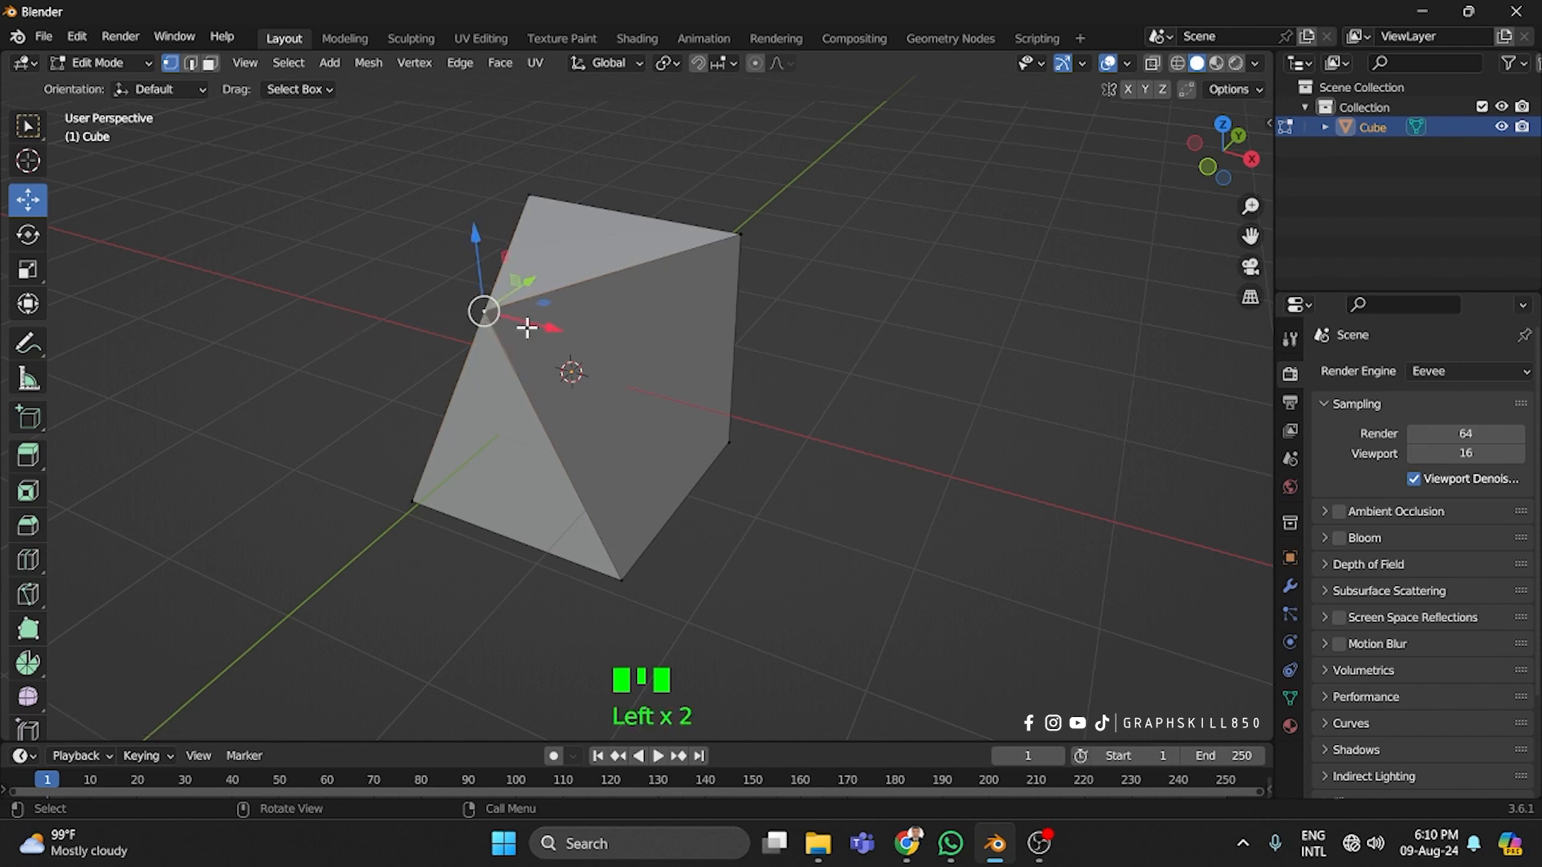
mouse_move(527, 327)
left_mouse_down()
mouse_move(702, 359)
mouse_move(444, 309)
mouse_move(588, 343)
mouse_move(530, 315)
left_mouse_up()
key("ctrl+z")
left_click(483, 315)
left_click(587, 338)
left_click(504, 317)
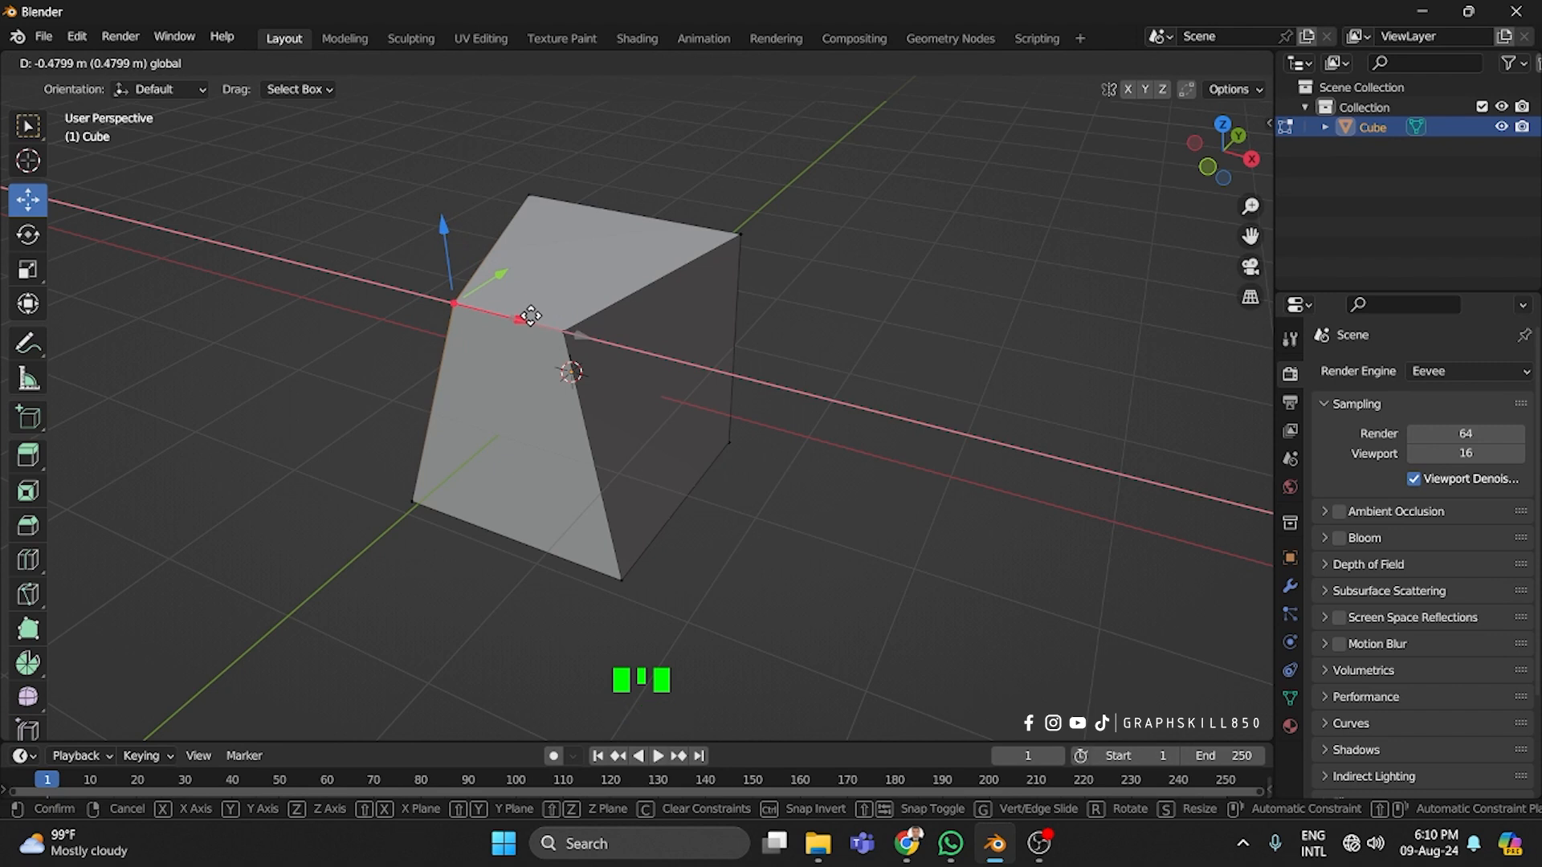
left_click_drag(530, 316, 527, 316)
Undo the test moves and the vertex scaling back to the intact cube with its four top vertices selected
key("ctrl+z")
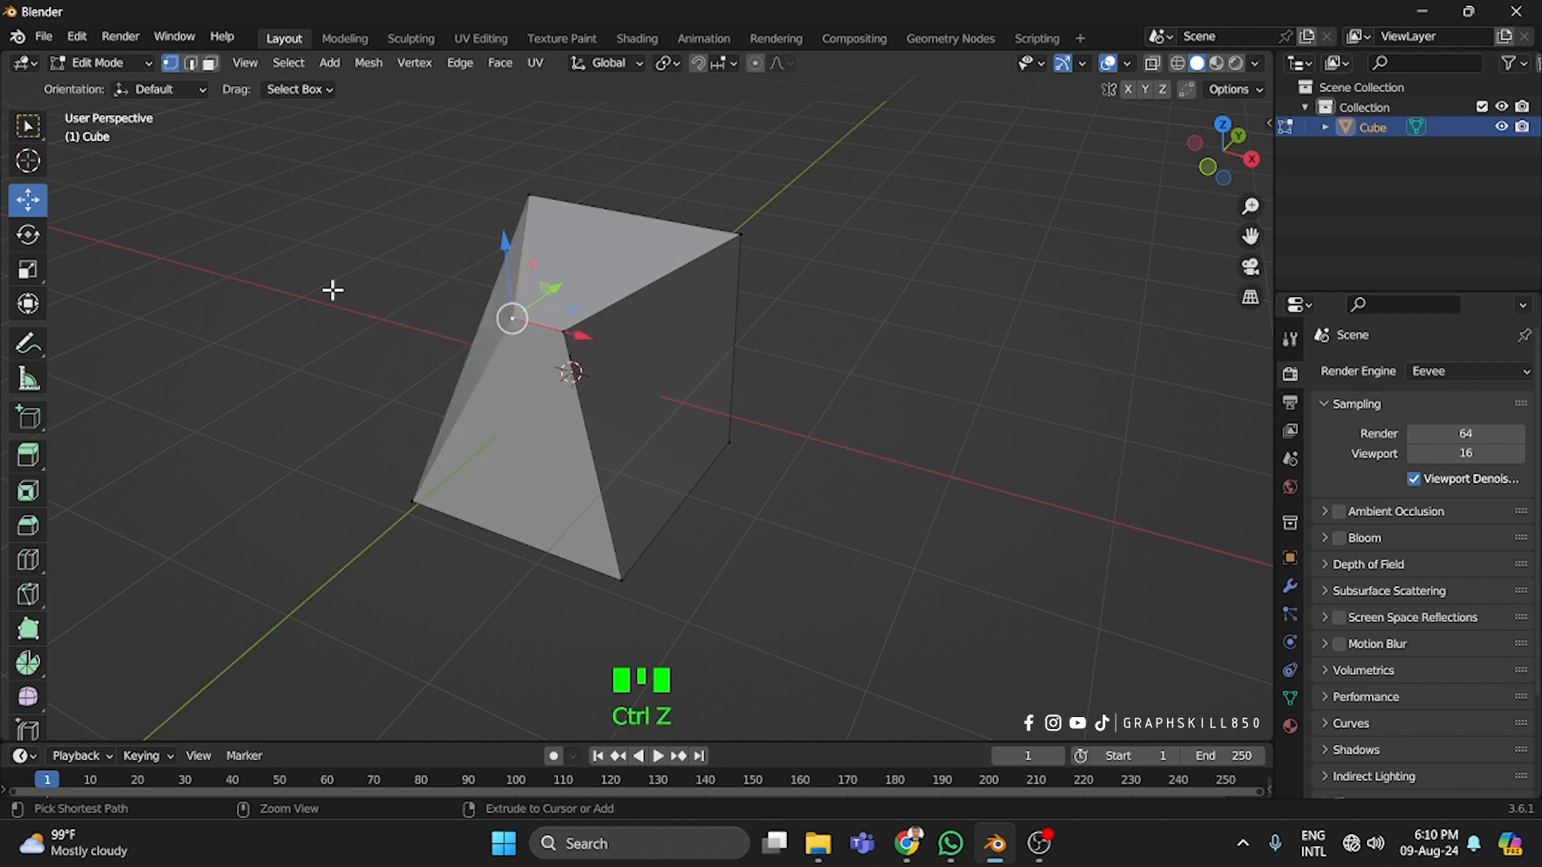
key("ctrl+z")
key("ctrl+z")
key("ctrl+z")
key("ctrl+z")
key("ctrl+z")
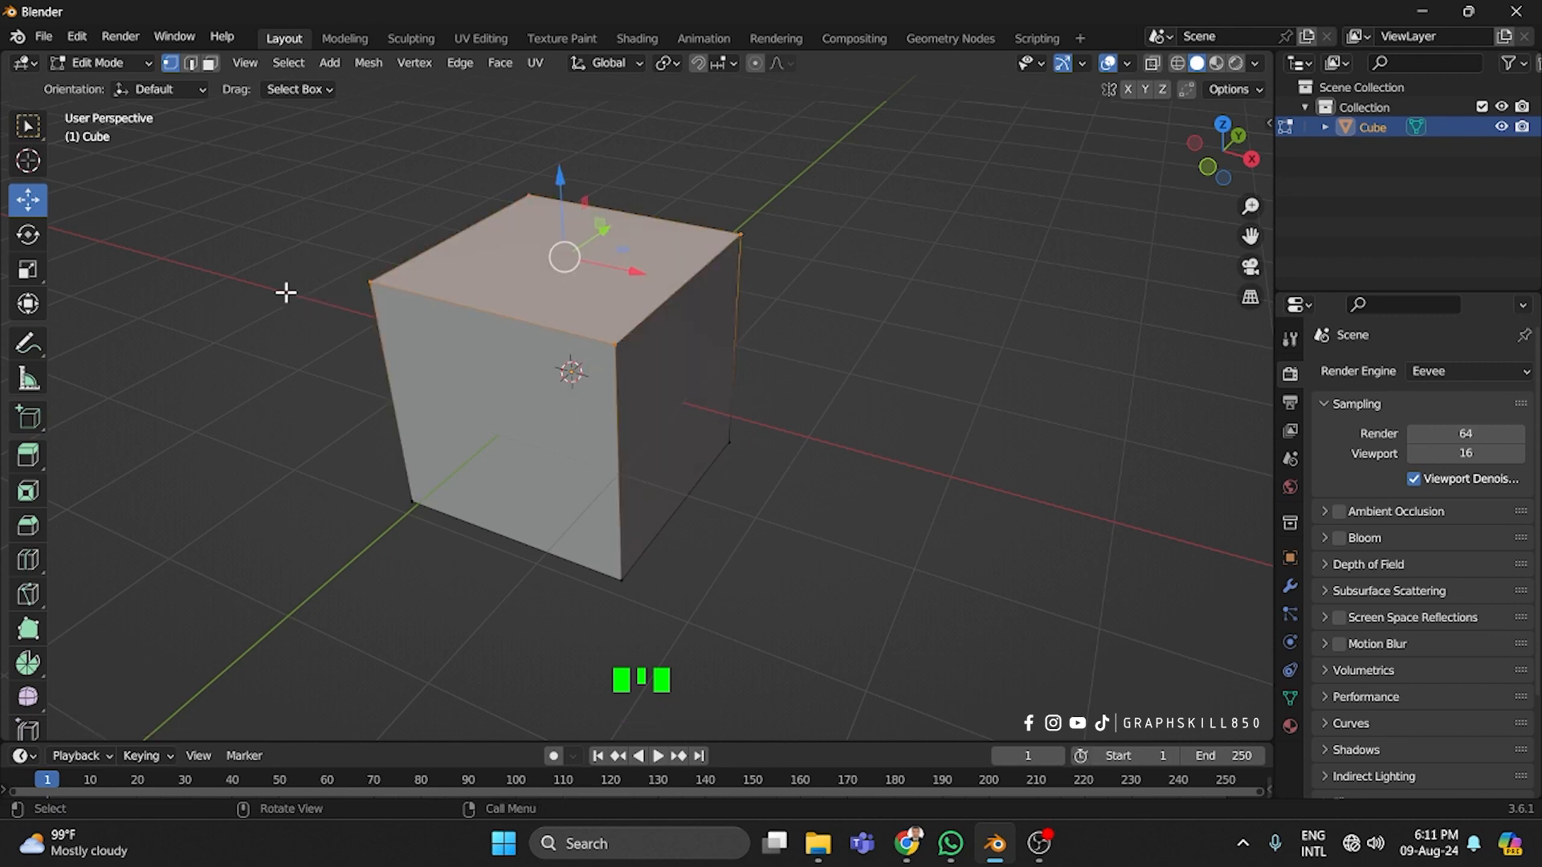
Try merging the cube's four top vertices with the At Center option twice, undoing each merge
middle_click_drag(286, 289, 302, 317, "shift")
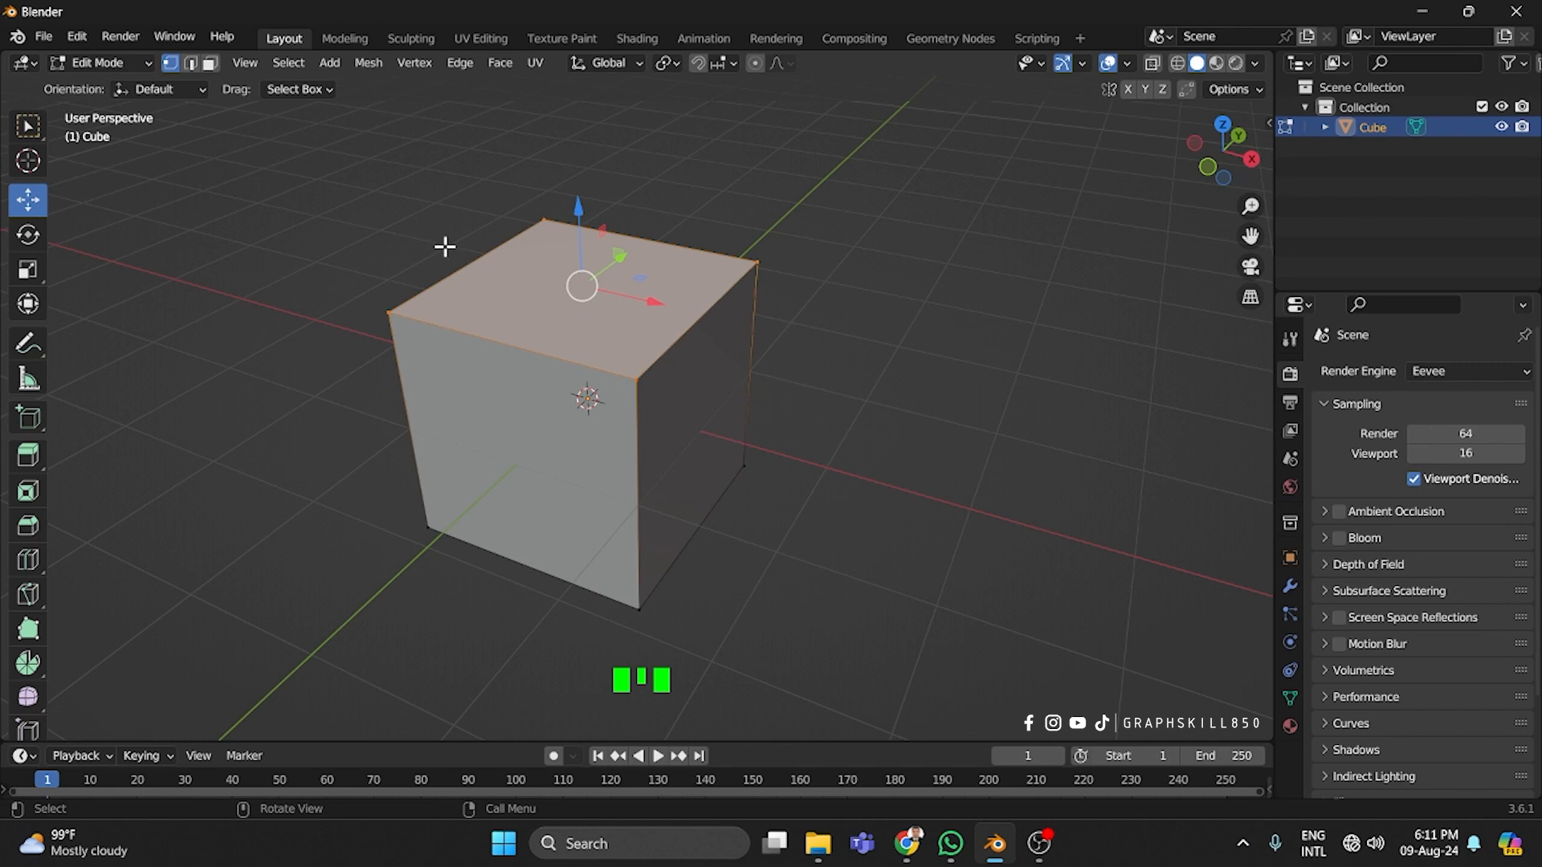
left_click_drag(245, 197, 824, 393)
key("m")
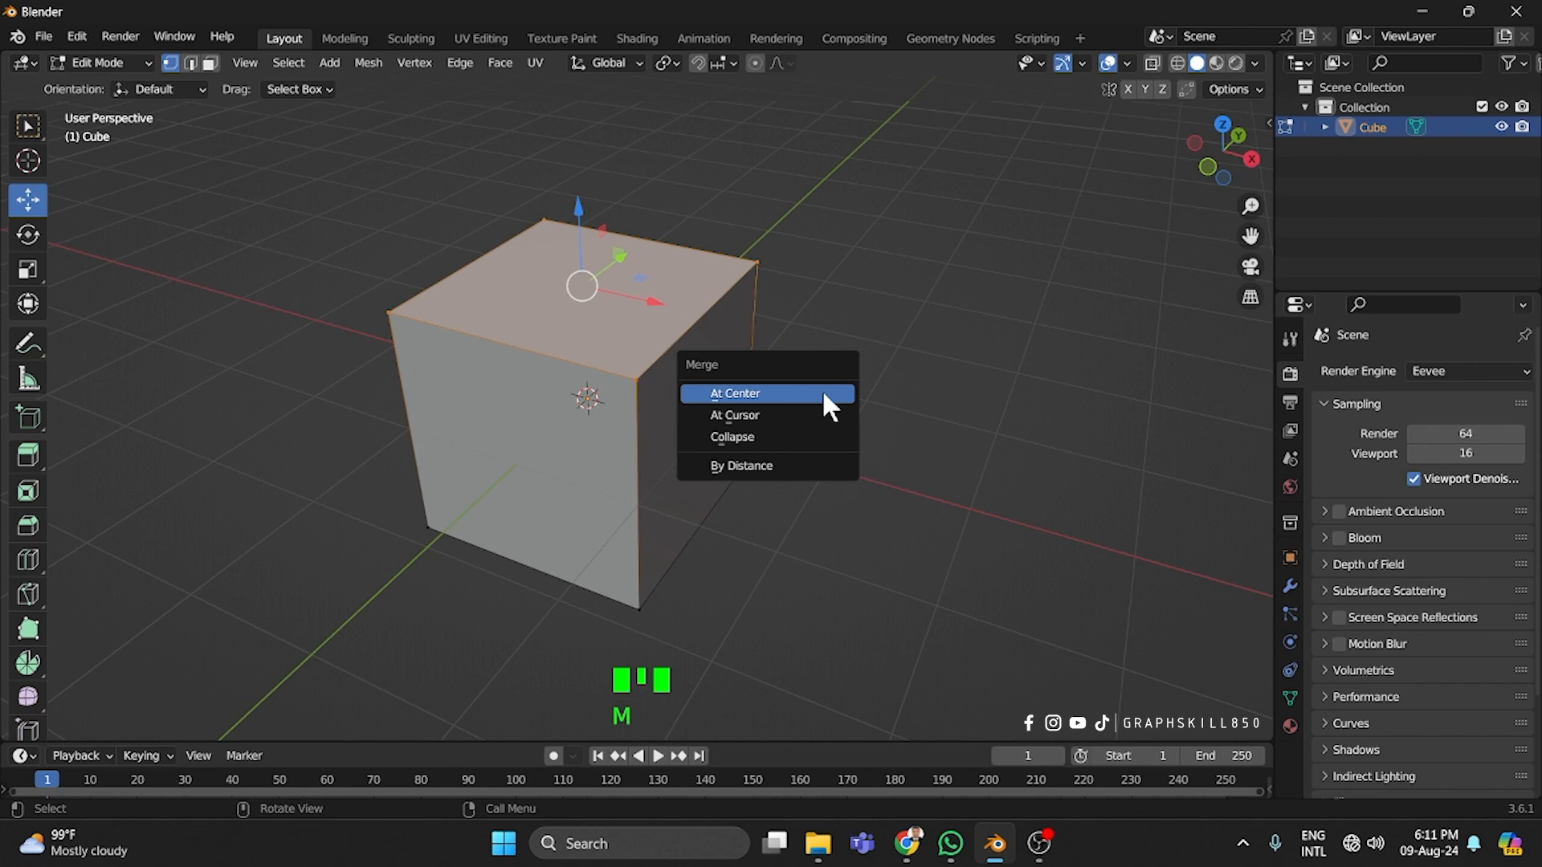
left_click(822, 394)
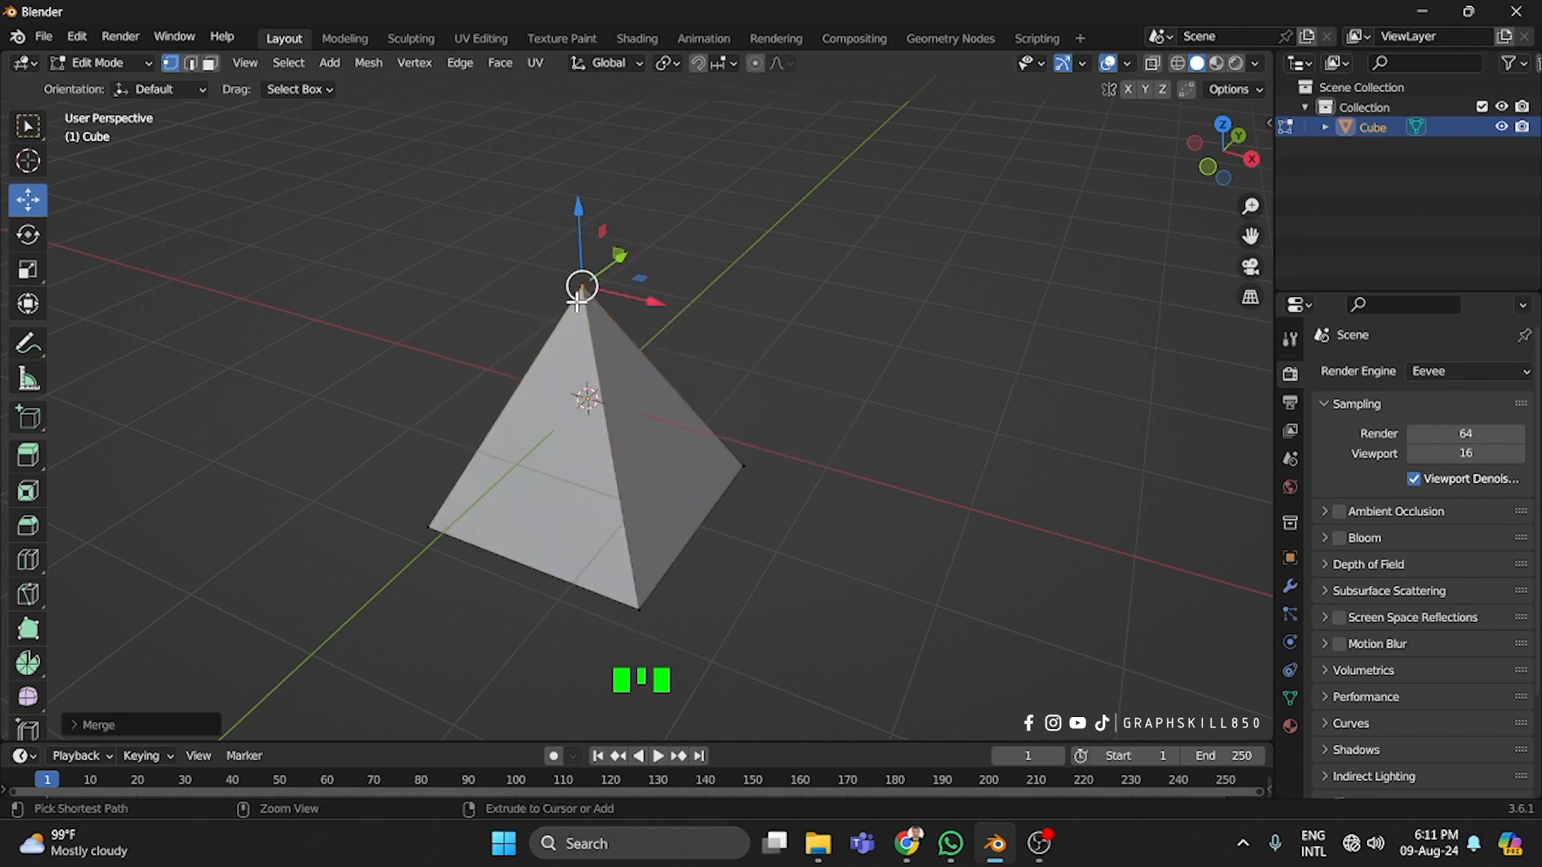
key("ctrl+z")
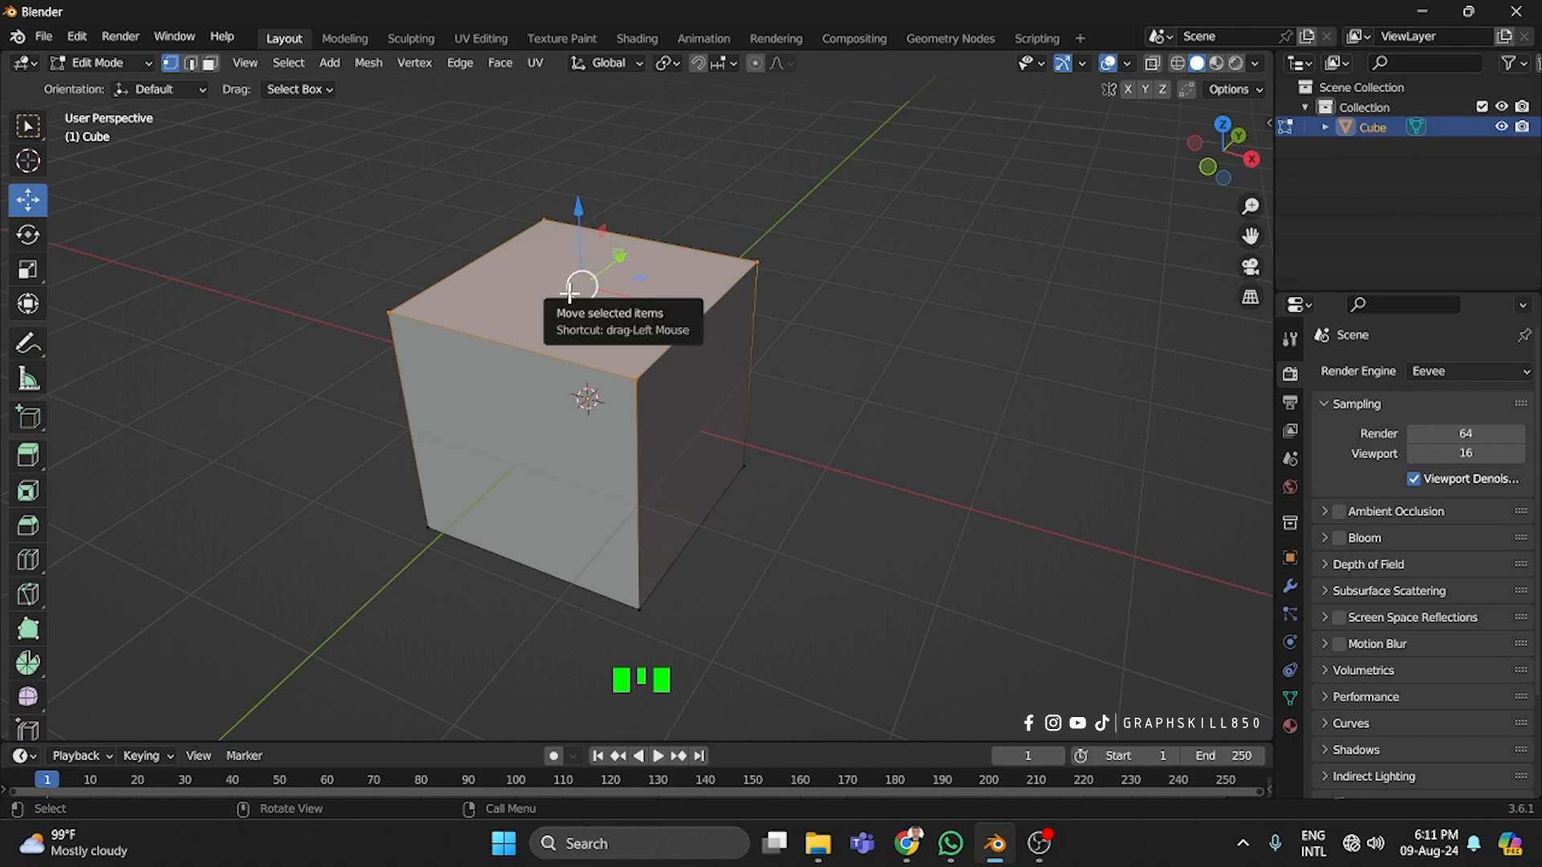
key("m")
left_click(572, 287)
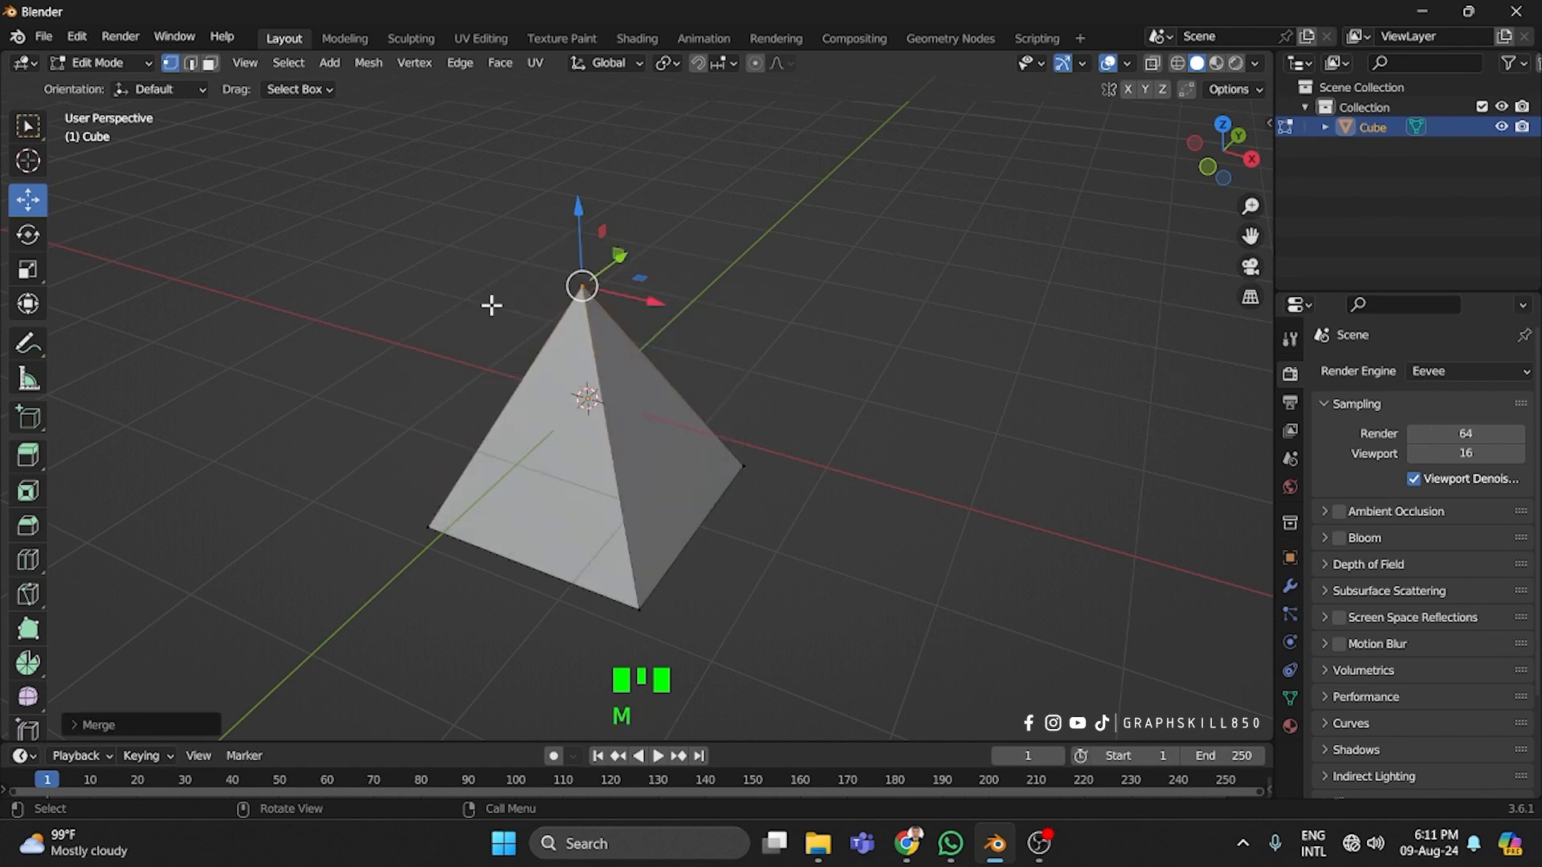
key("ctrl+z")
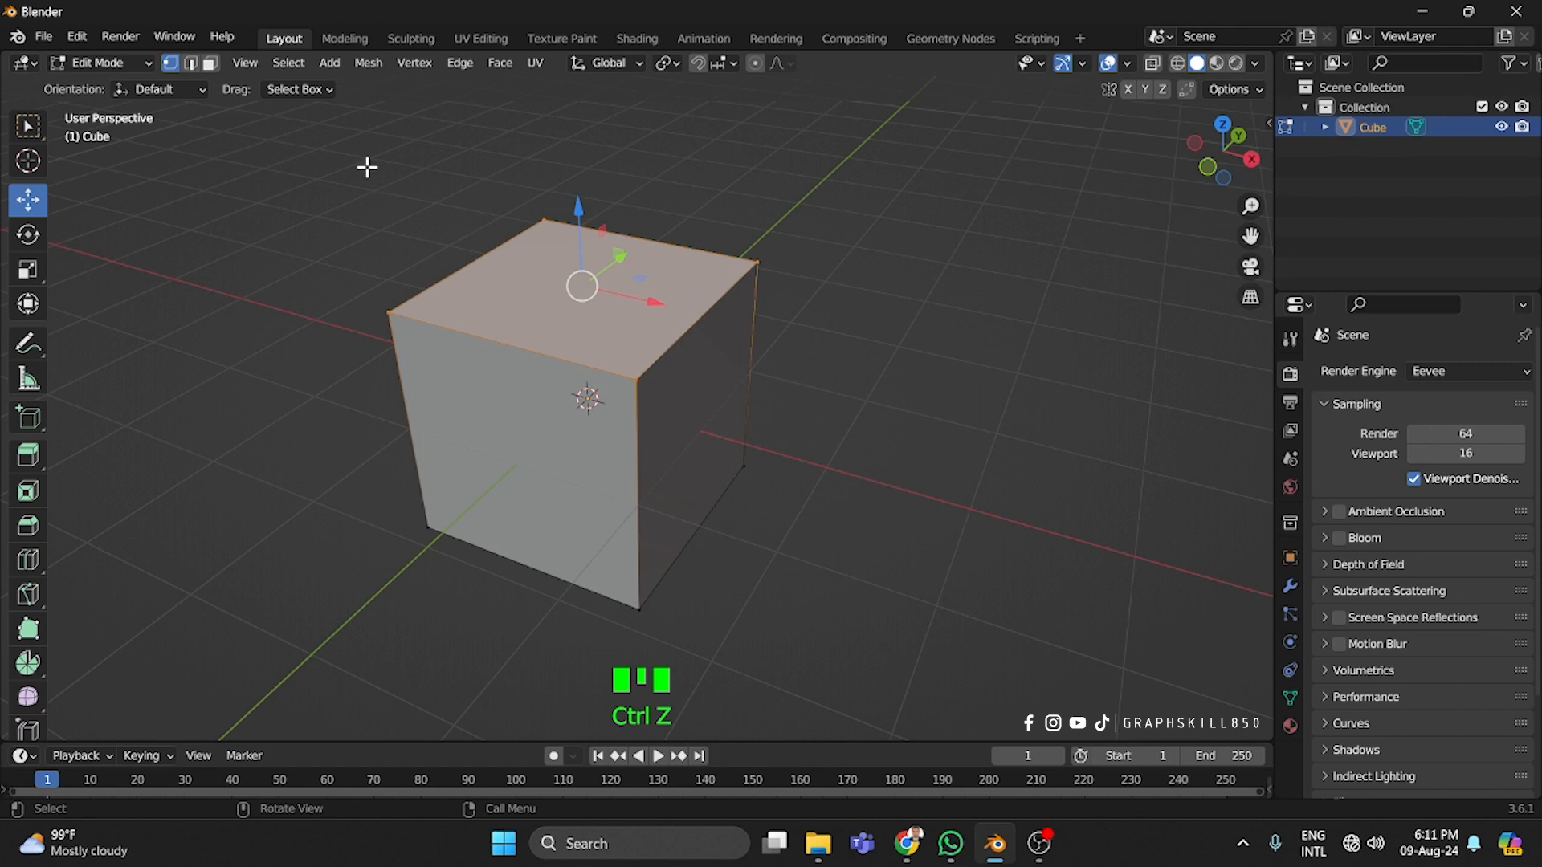
Try merging the four top vertices with At Cursor while the 3D cursor sits inside the cube, and undo the merge
key("m")
key("m")
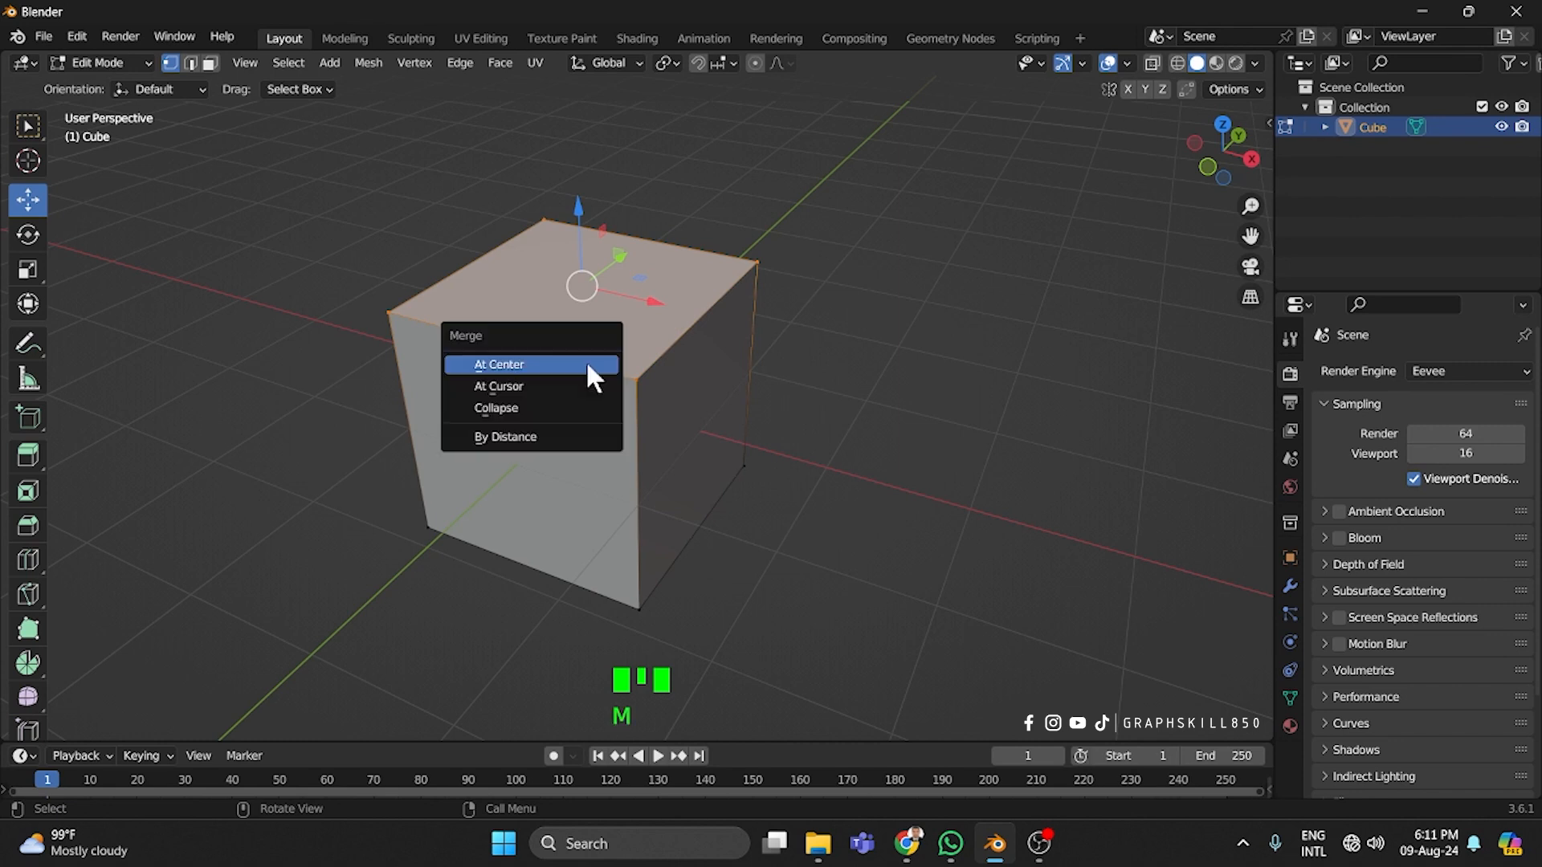
left_click(553, 388)
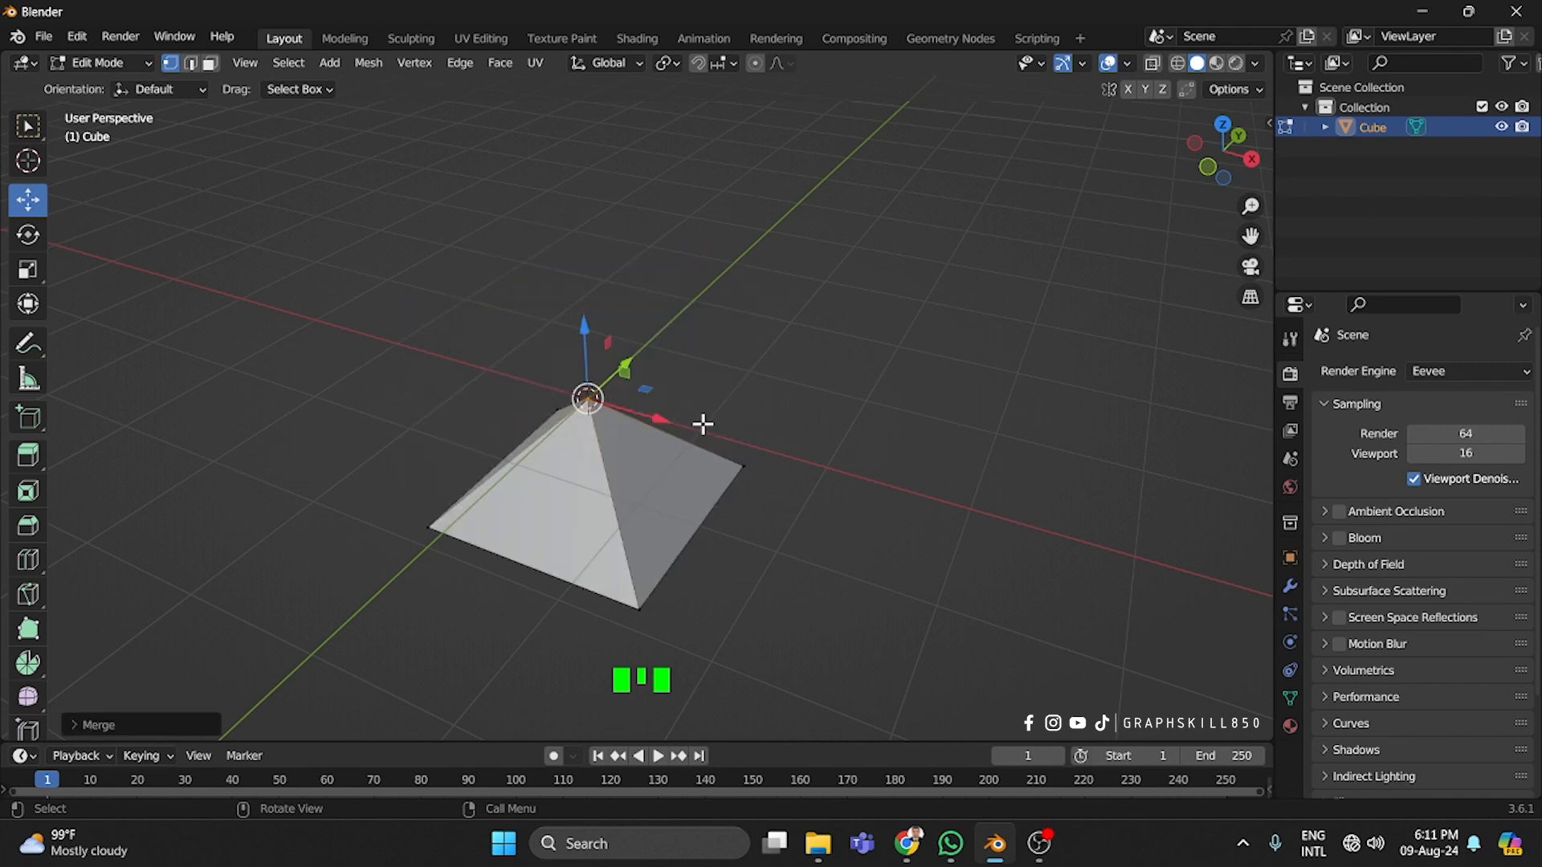
scroll(608, 432, "up", 4)
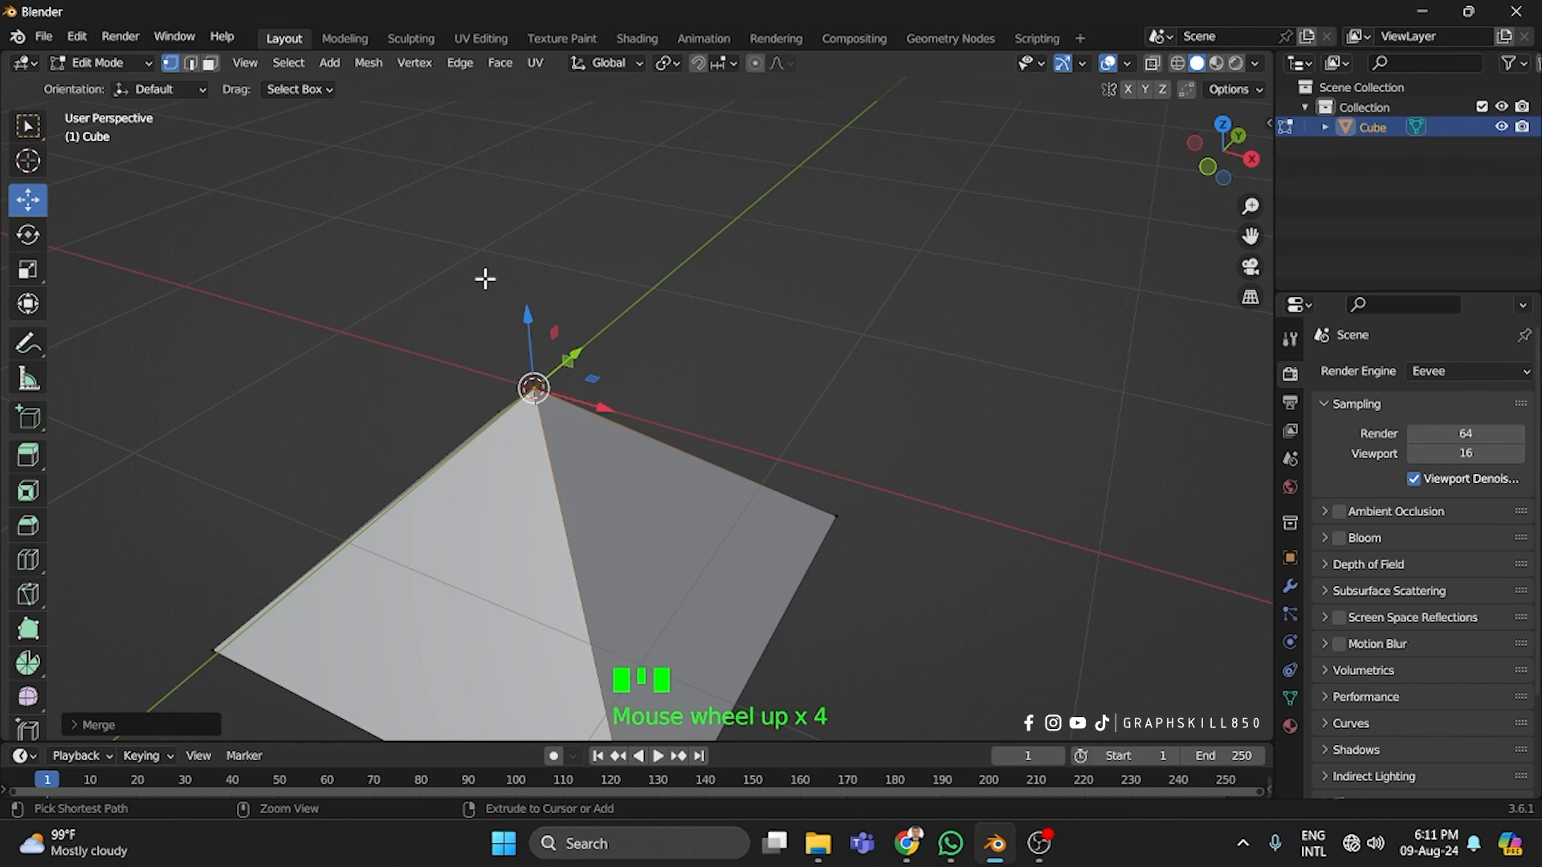
key("ctrl+z")
scroll(652, 379, "down", 6)
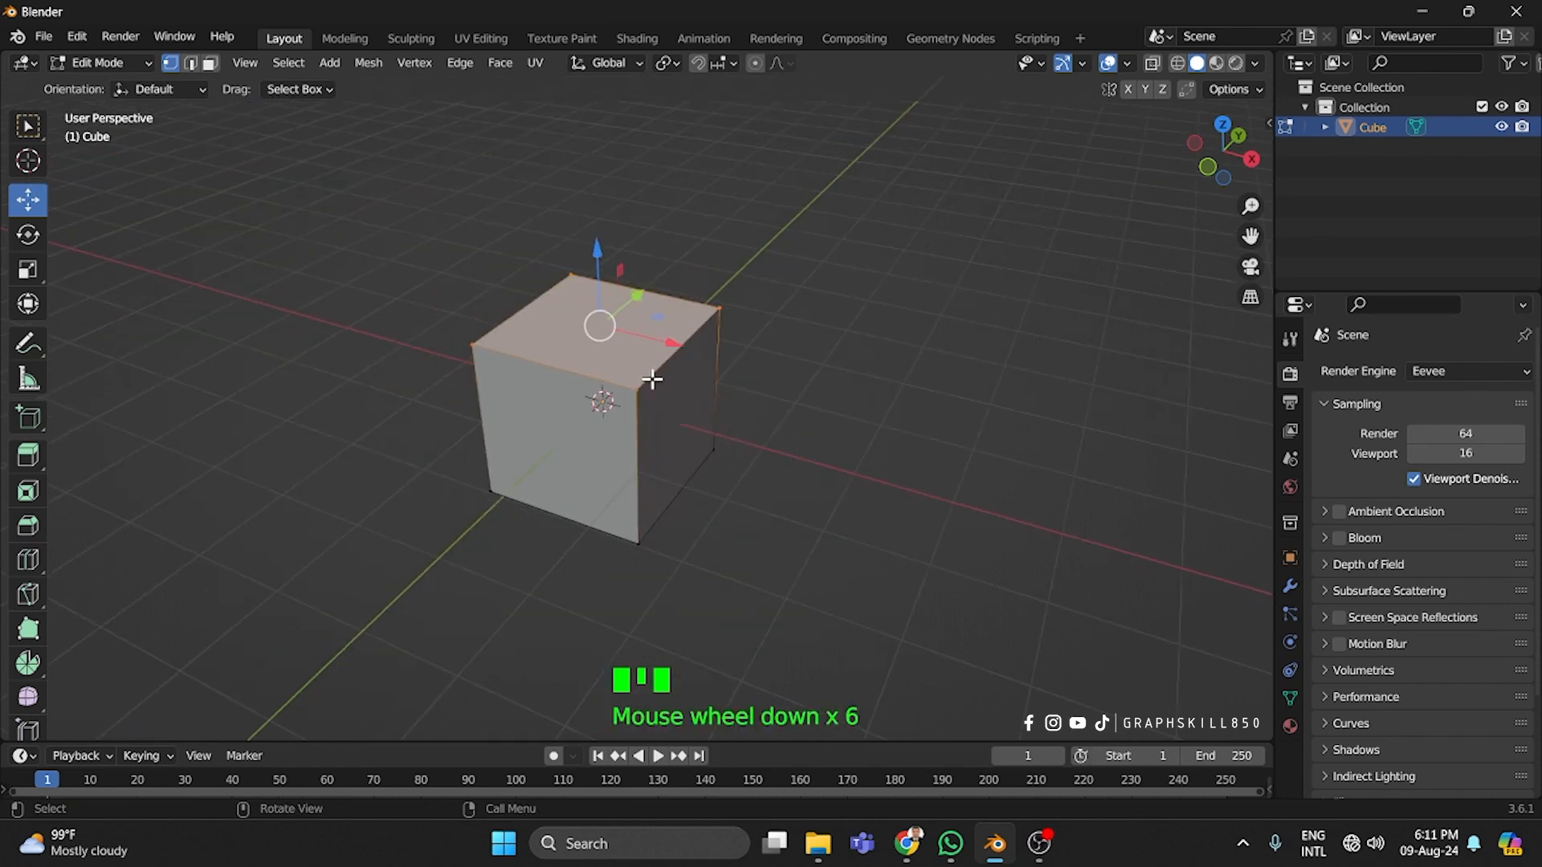
Place the 3D cursor on the empty grid beside the cube and merge the four top vertices At Cursor
right_click(882, 437, "shift")
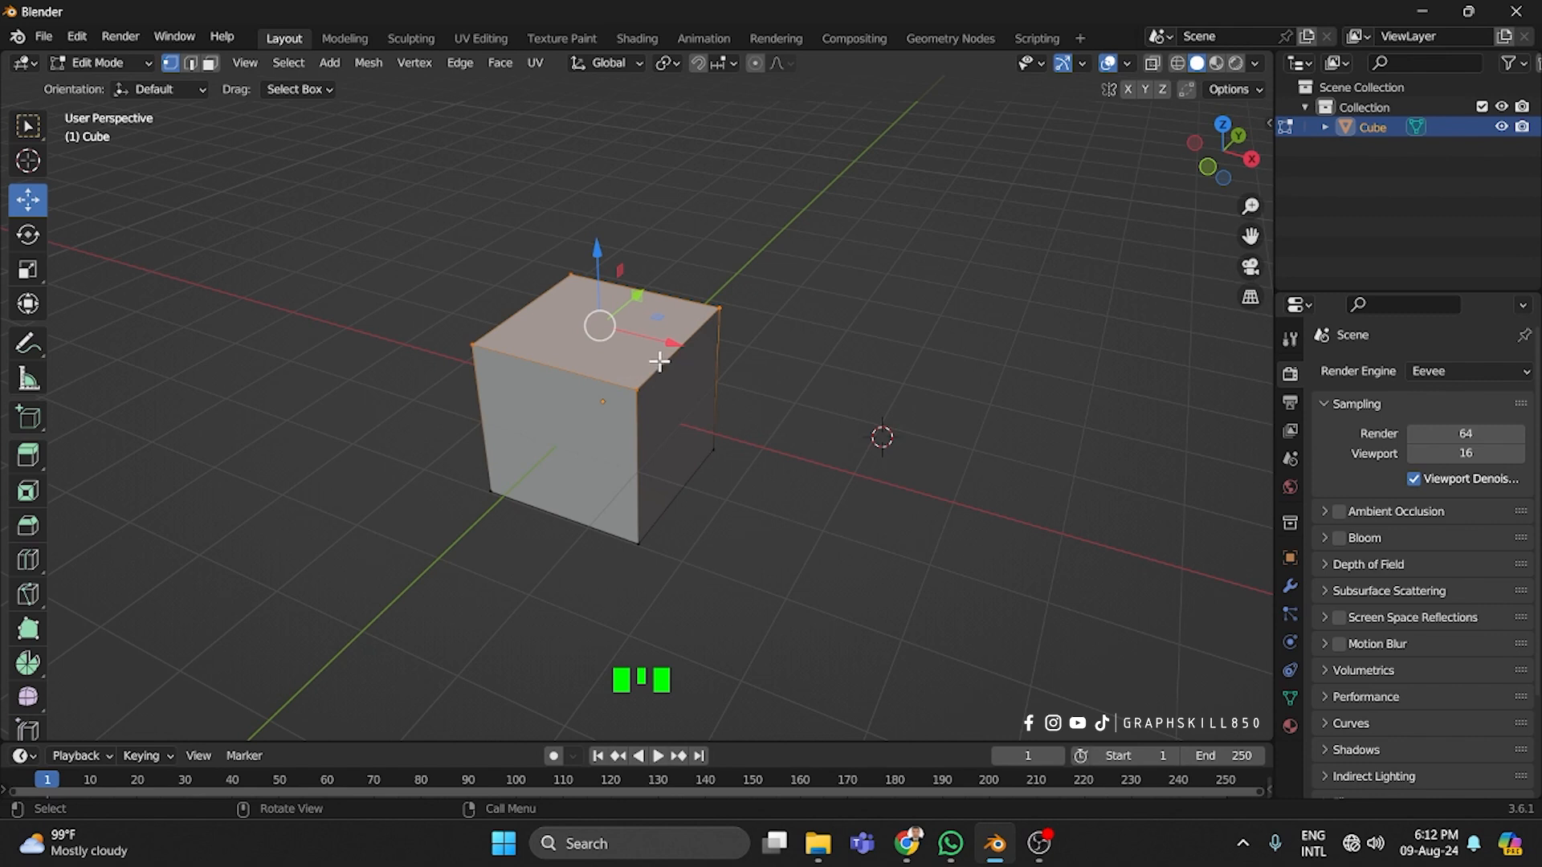
key("ctrl+z")
key("m")
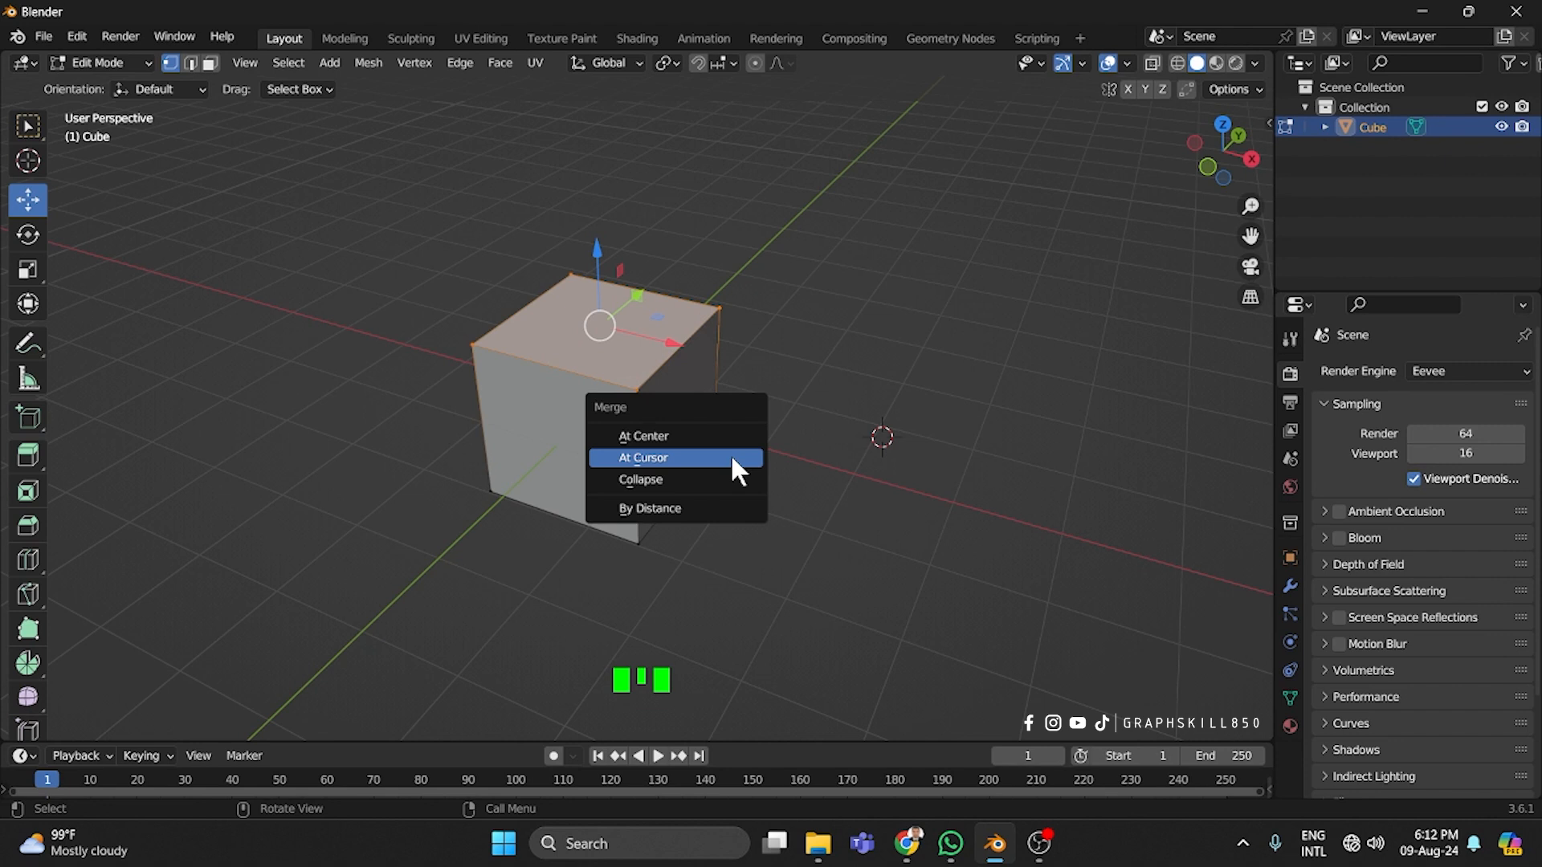
left_click(730, 455)
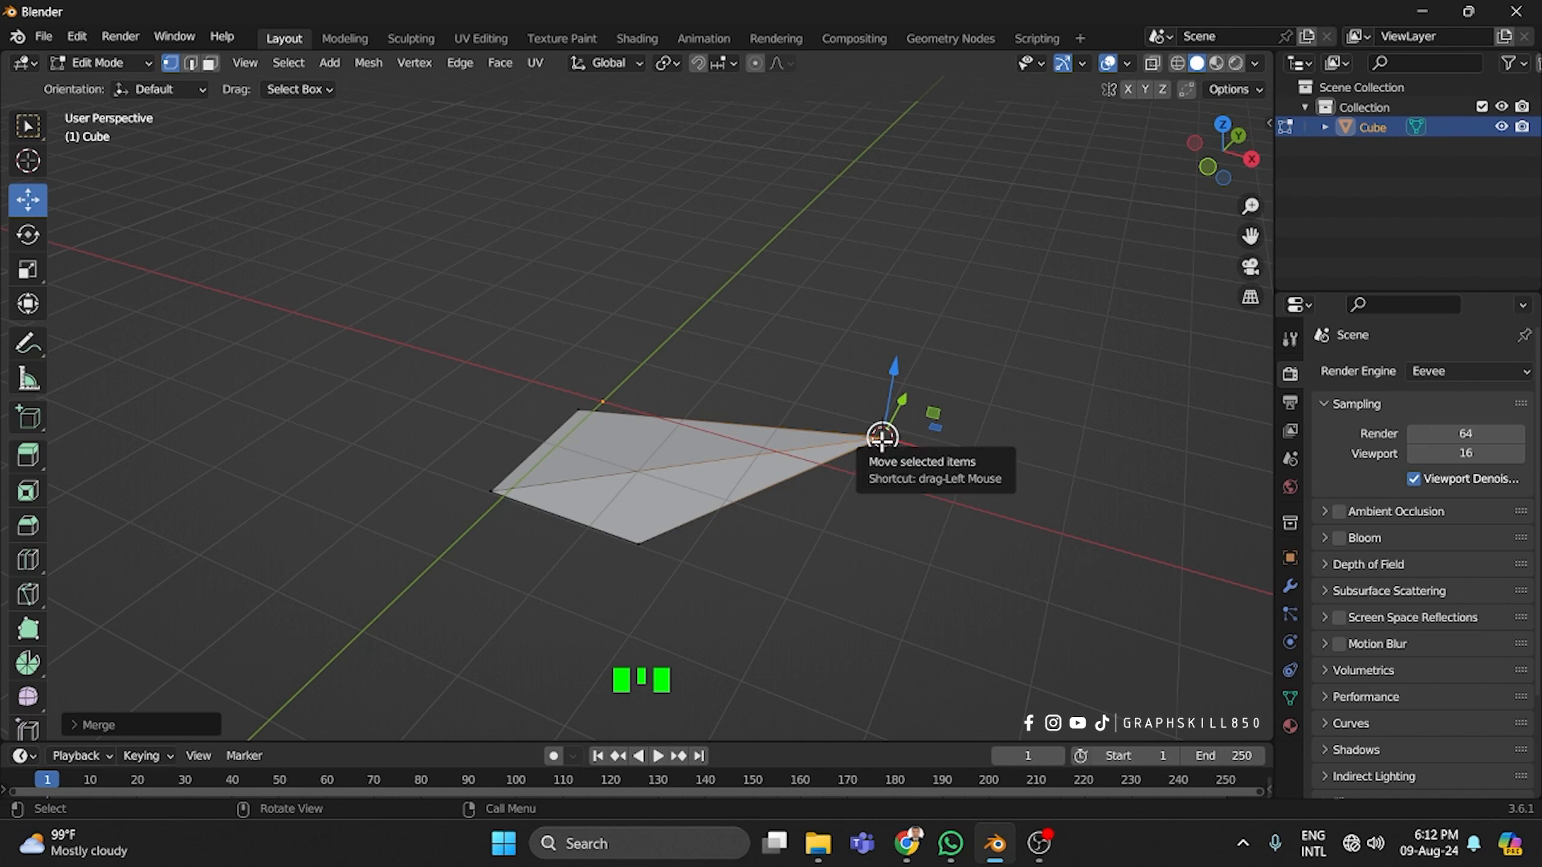
Test-move the merged vertex, and undo the move and the At Cursor merge of the four top vertices
left_click(887, 387)
left_click_drag(888, 388, 806, 479)
key("ctrl+z")
key("ctrl+z")
key("ctrl+z")
key("ctrl+z")
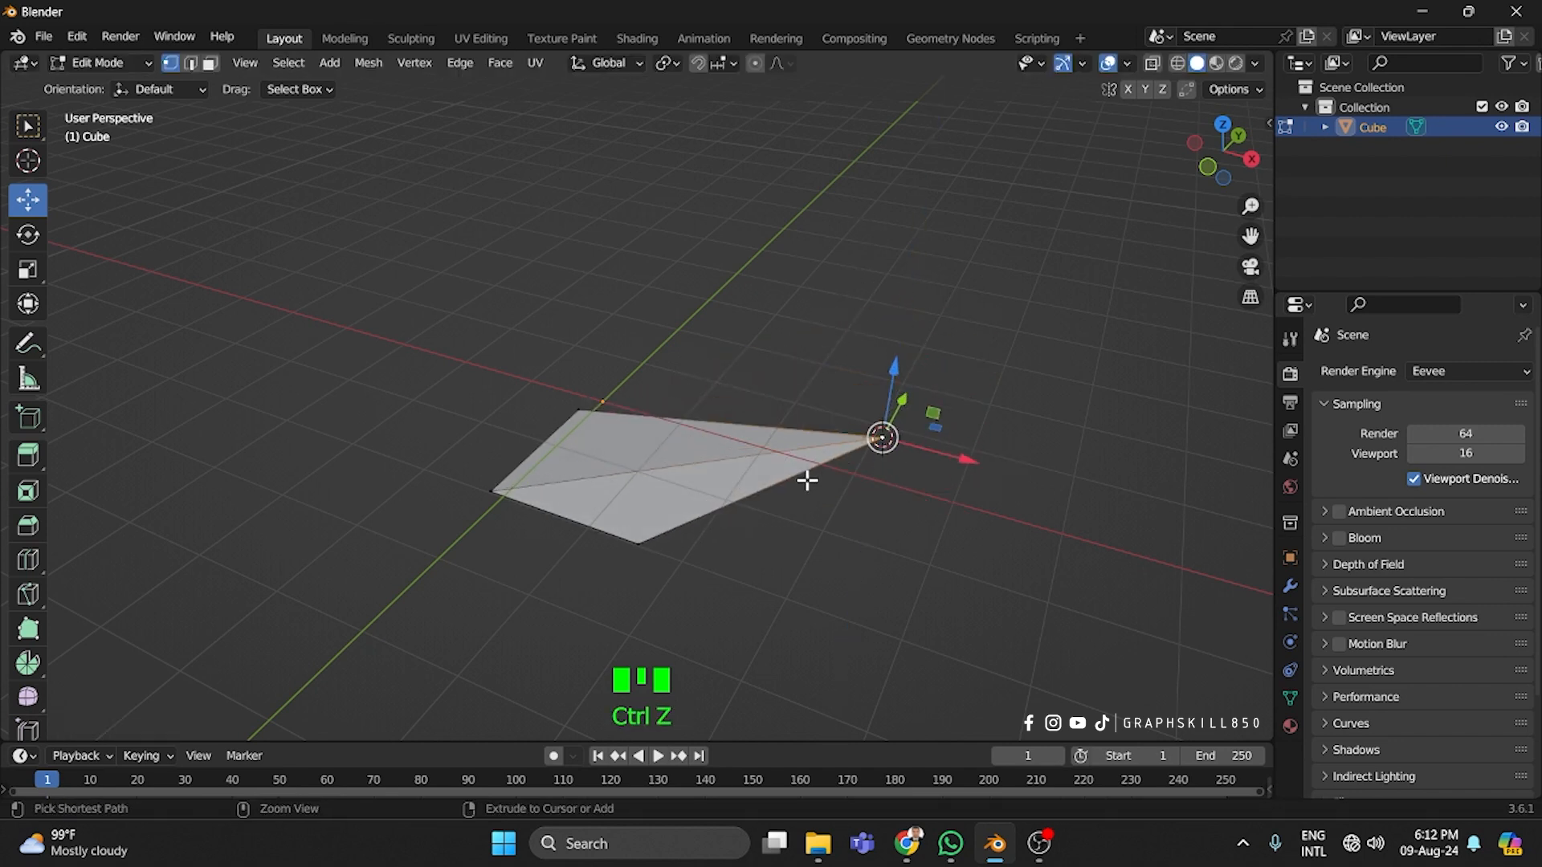
key("ctrl+z")
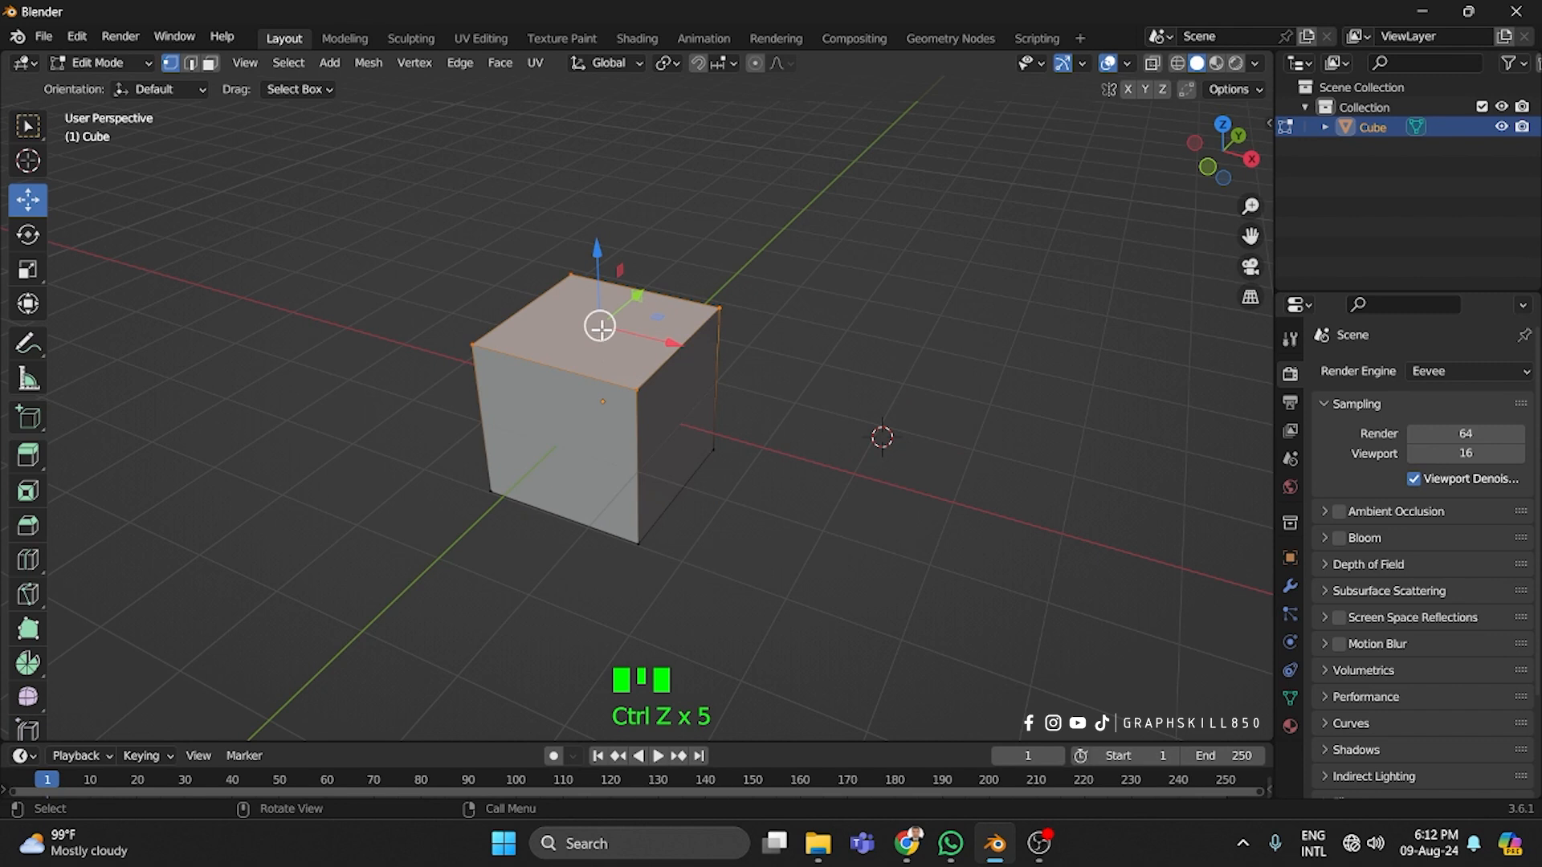
Try merging the four top vertices with the Collapse option and undo the merge
key("m")
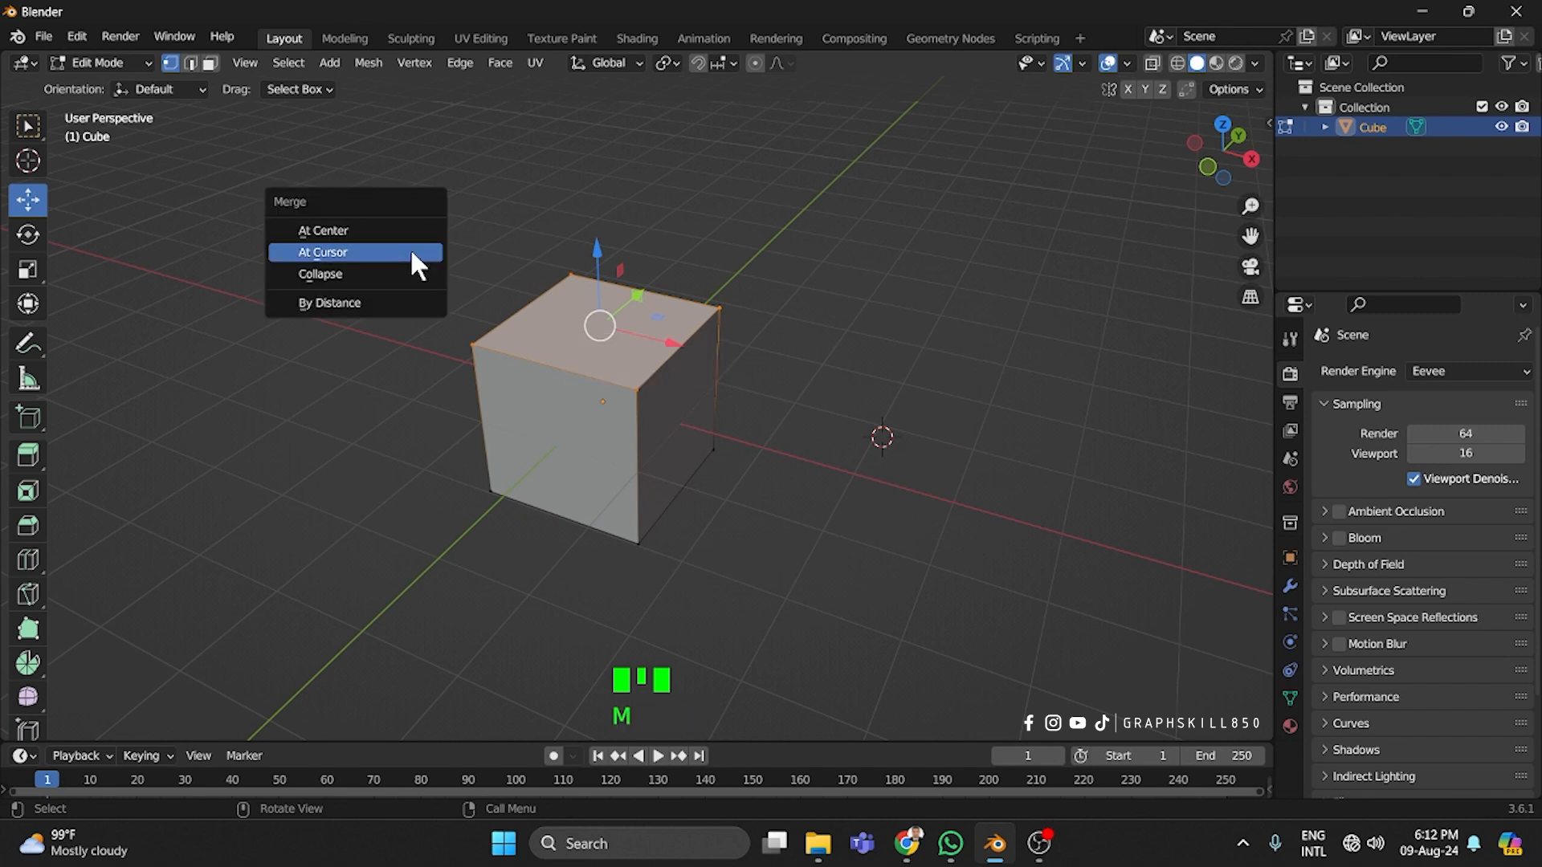
left_click(326, 274)
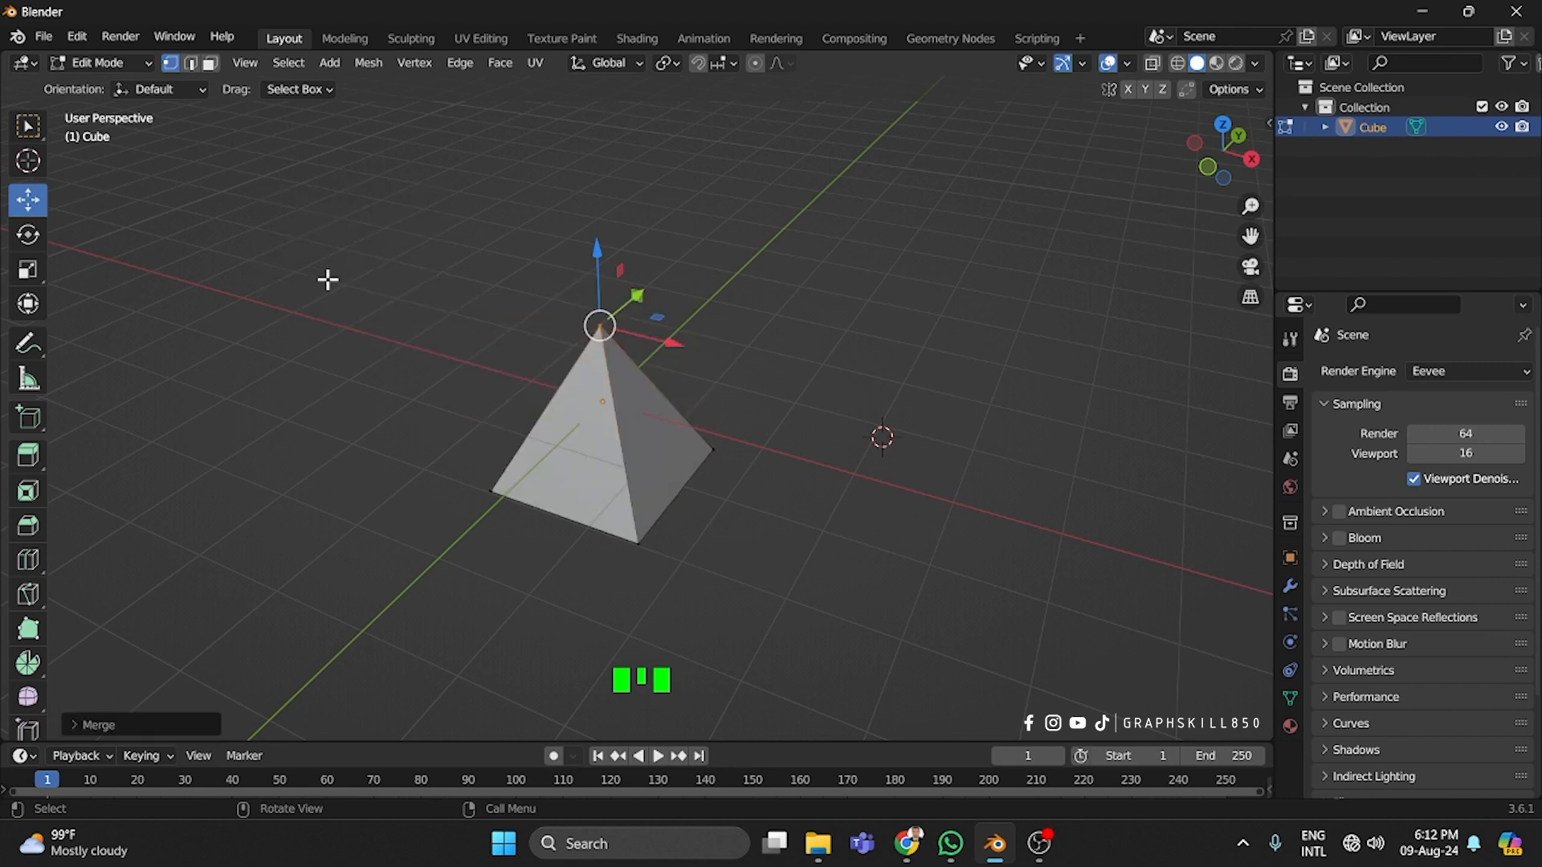
key("ctrl+z")
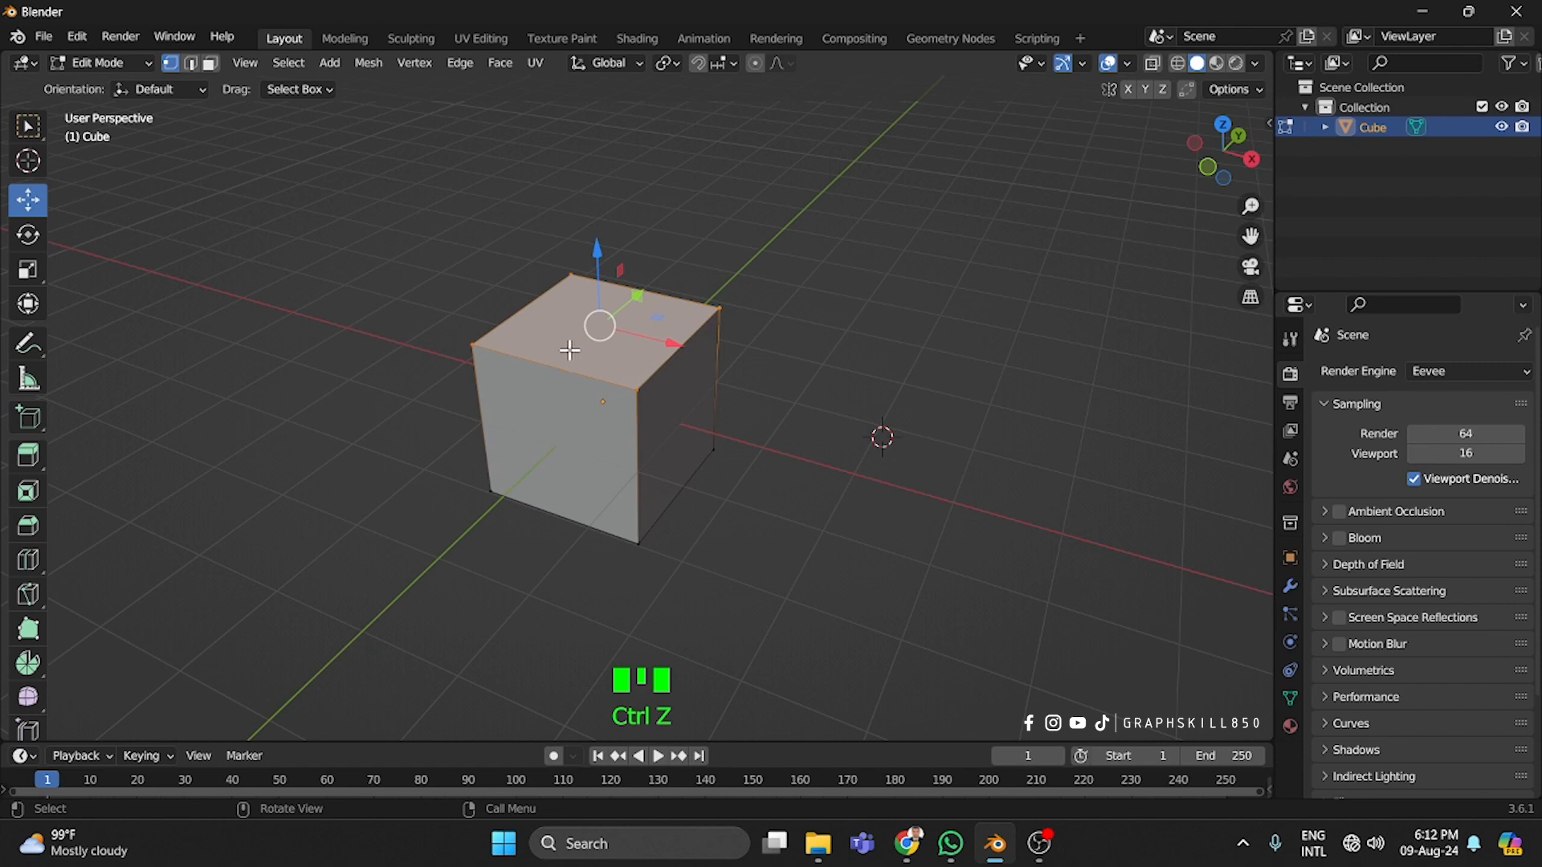
Compare At Center with Collapse by merging the four top vertices with each option and undoing both merges
key("m")
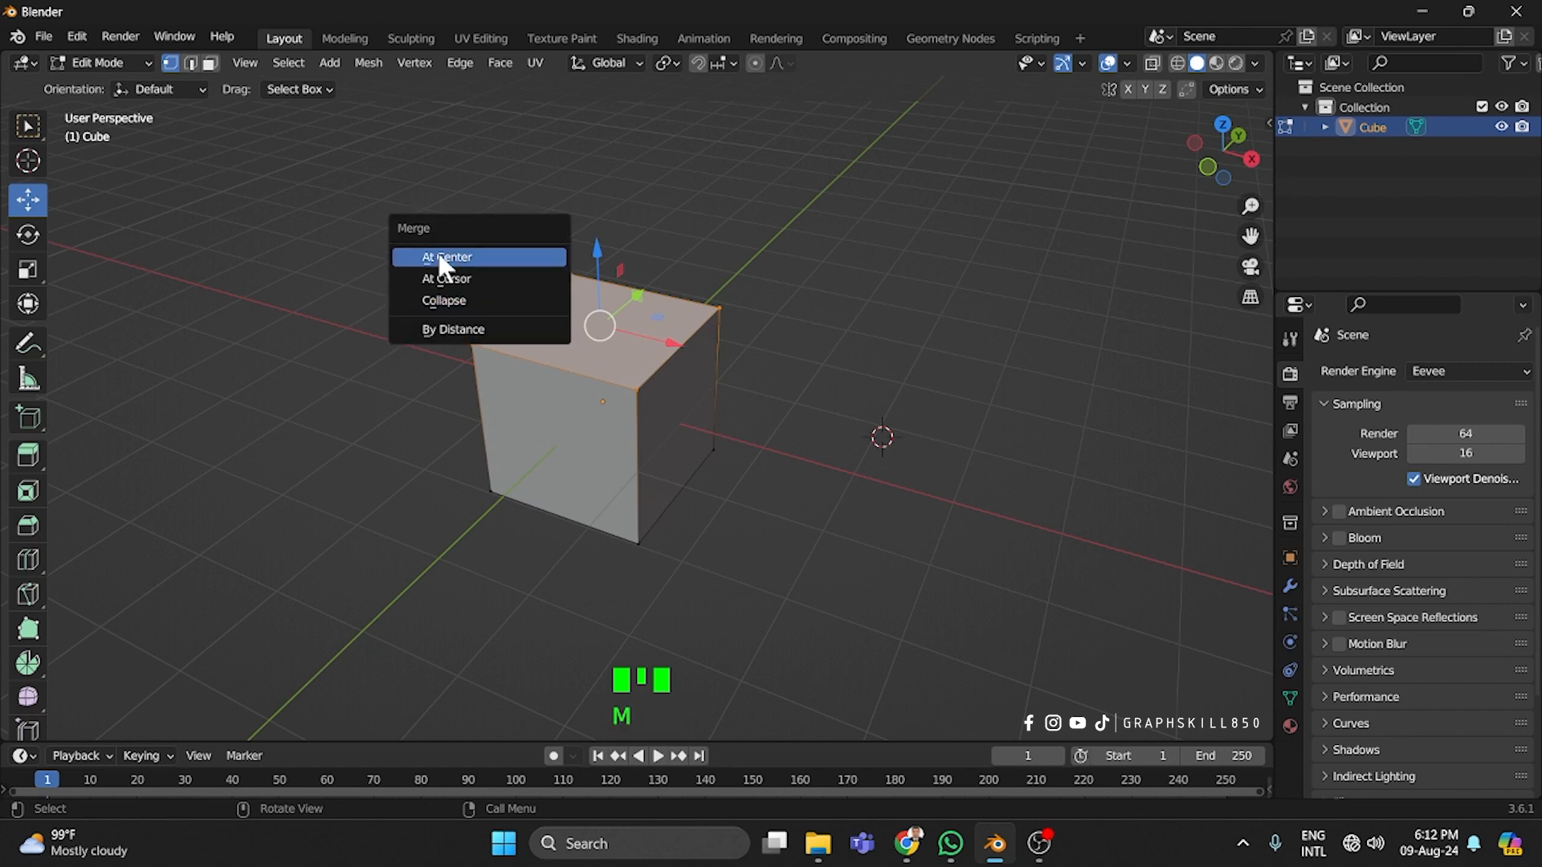
left_click(438, 257)
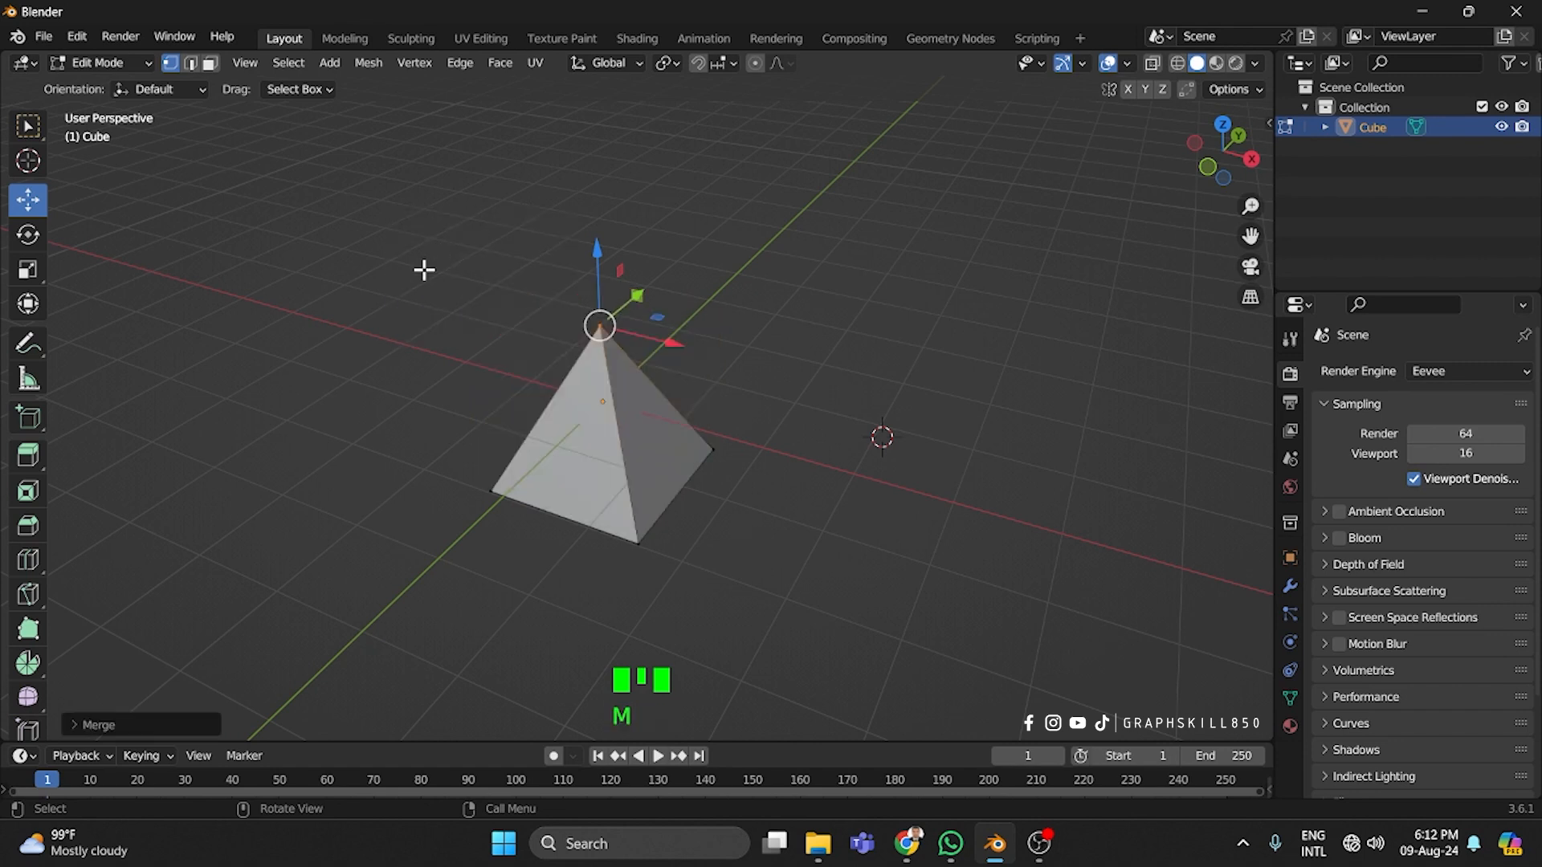
key("ctrl+z")
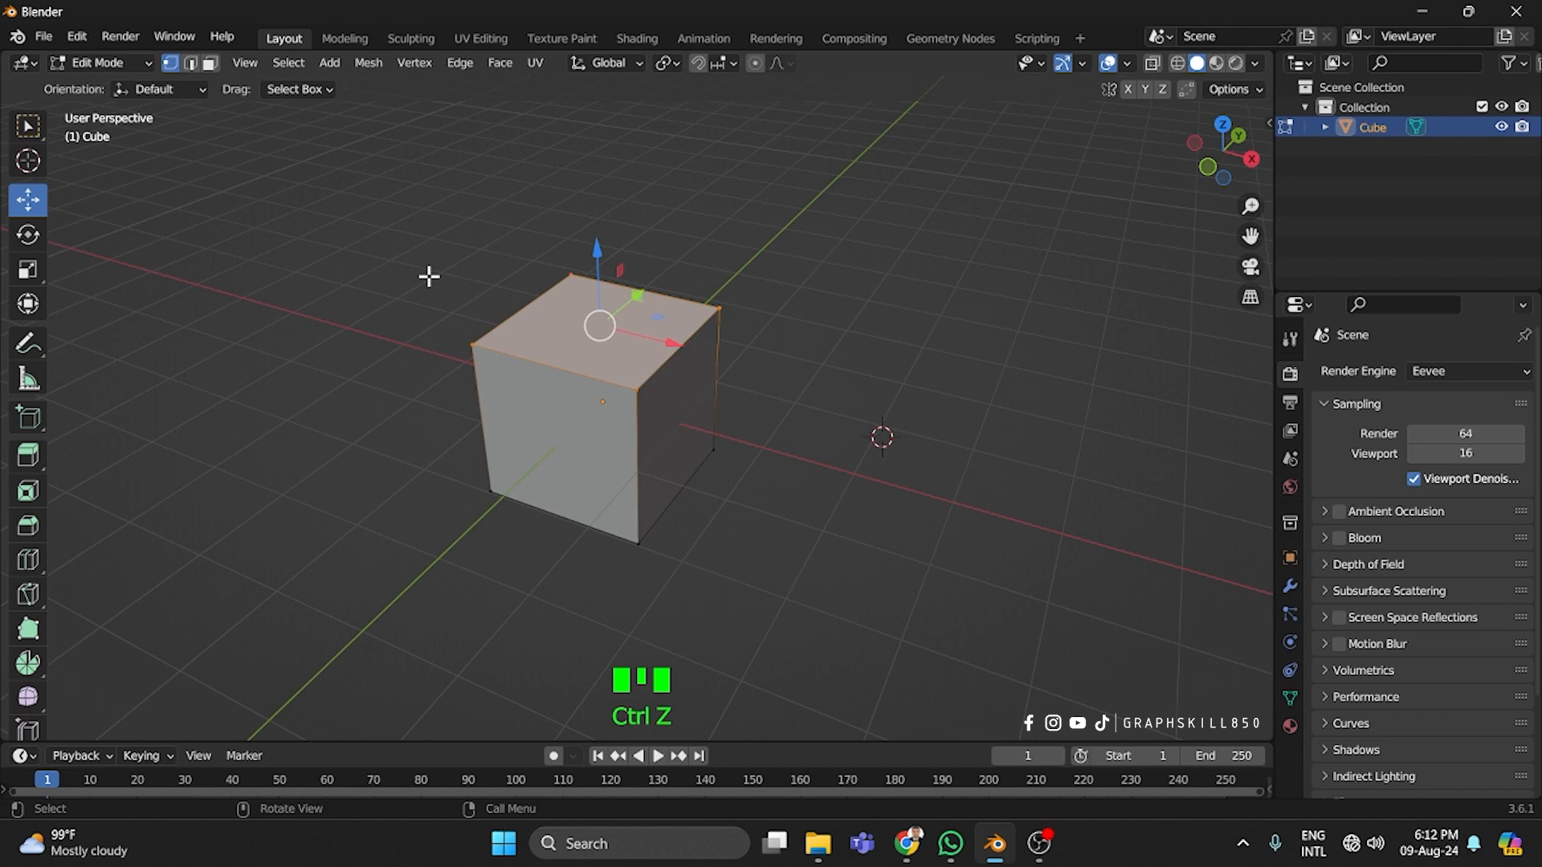
key("m")
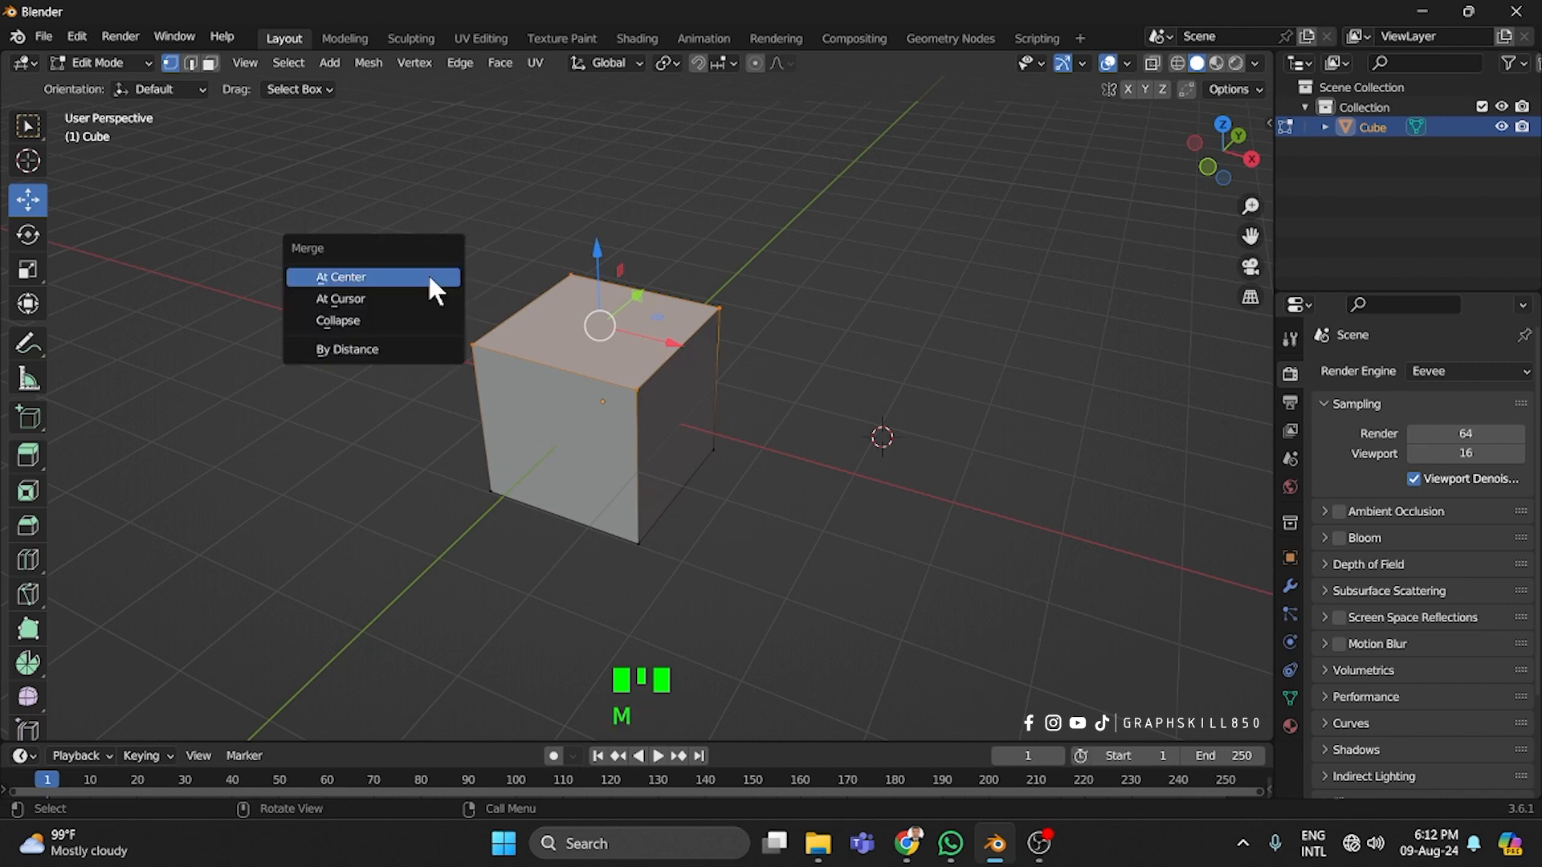
left_click(394, 331)
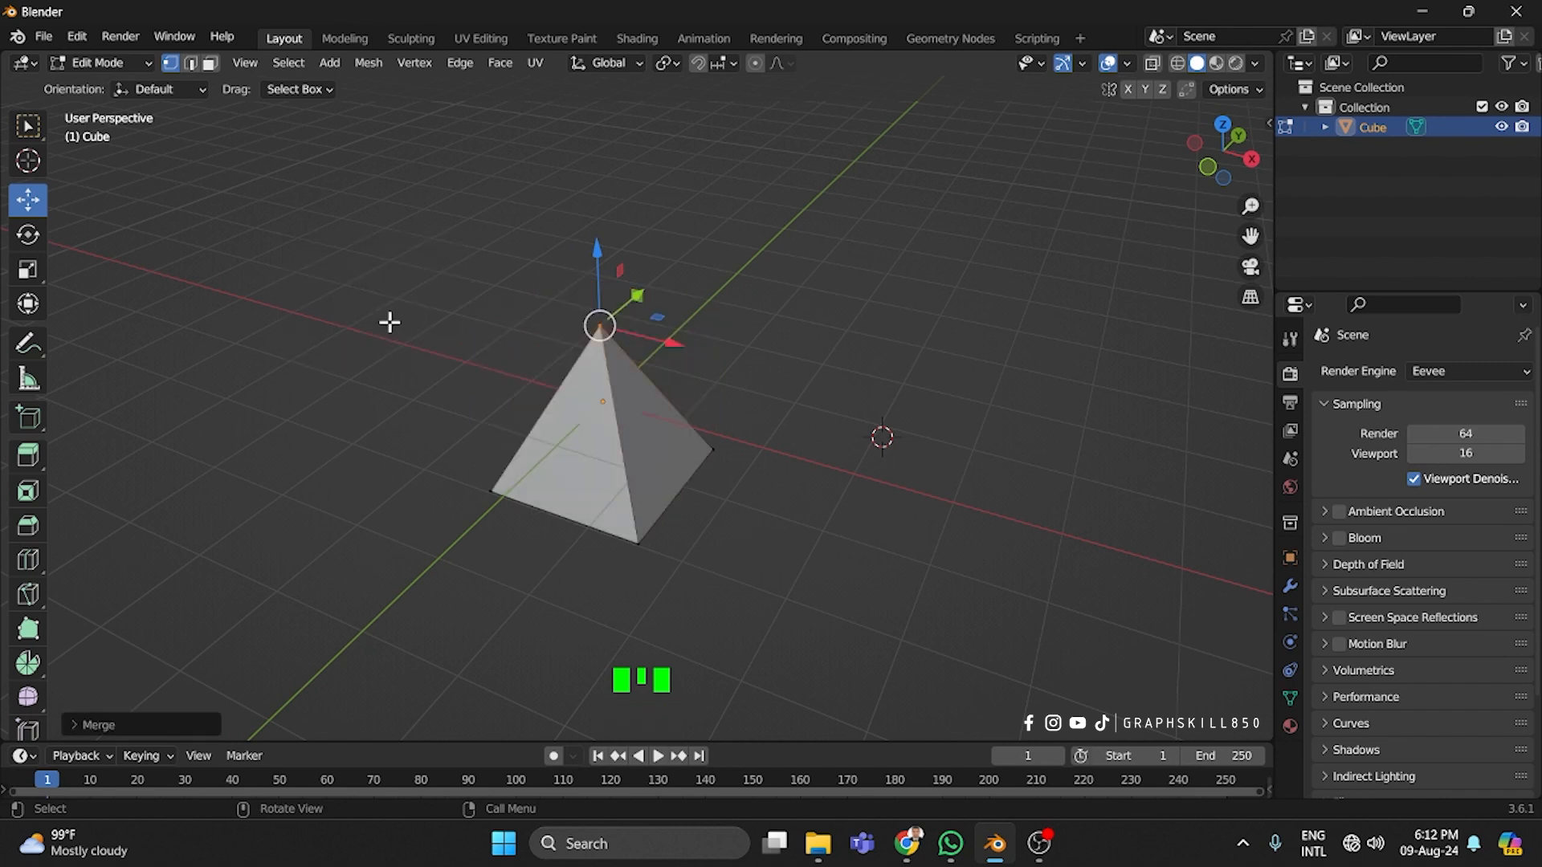
key("ctrl+z")
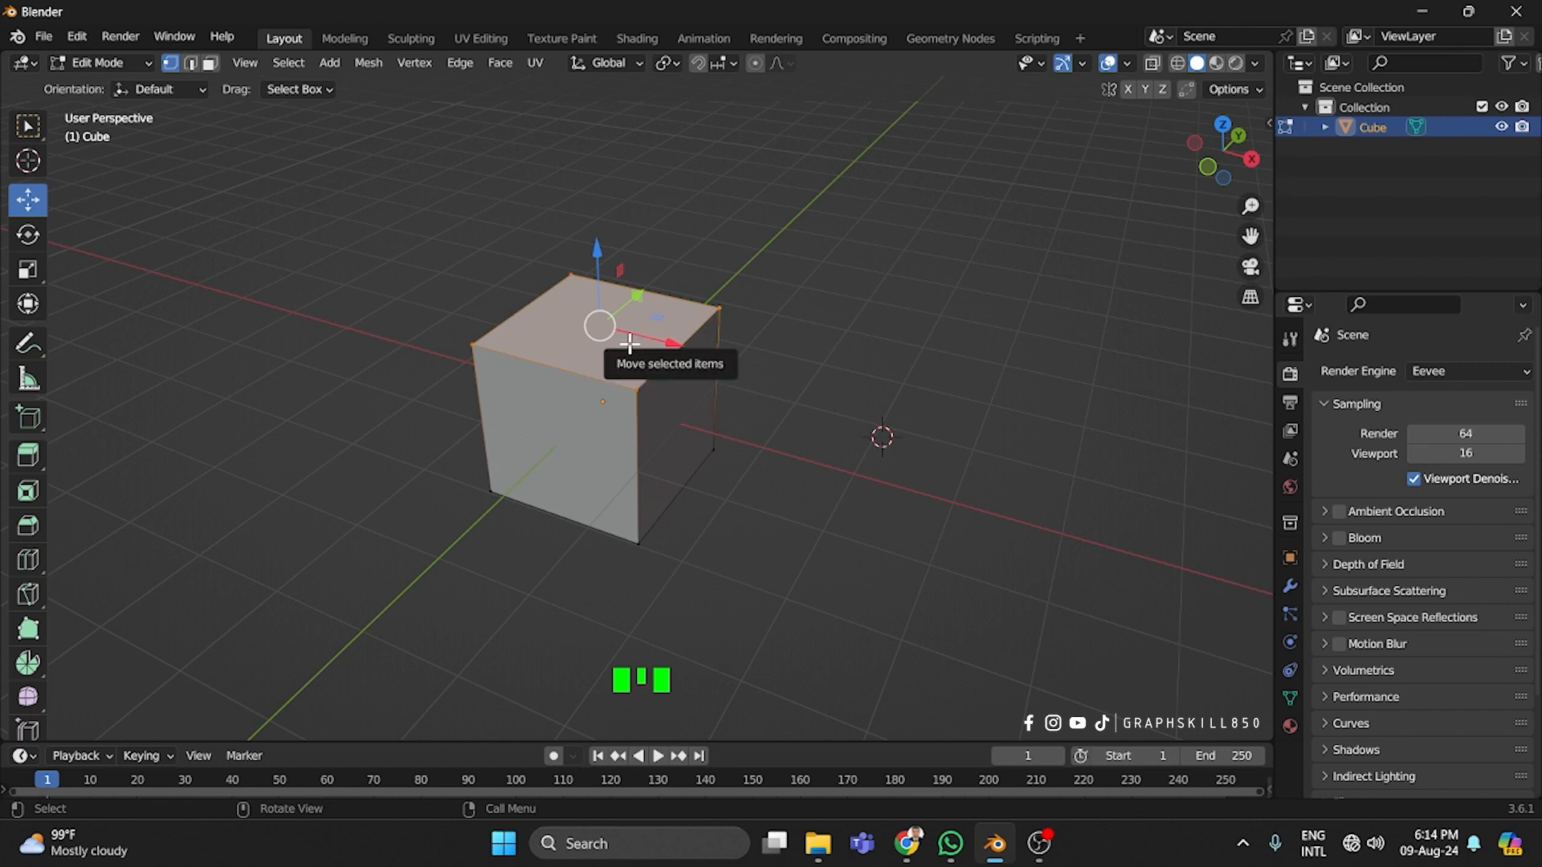
Box-select the cube's four top vertices again and examine which Merge options are offered for them
key("m")
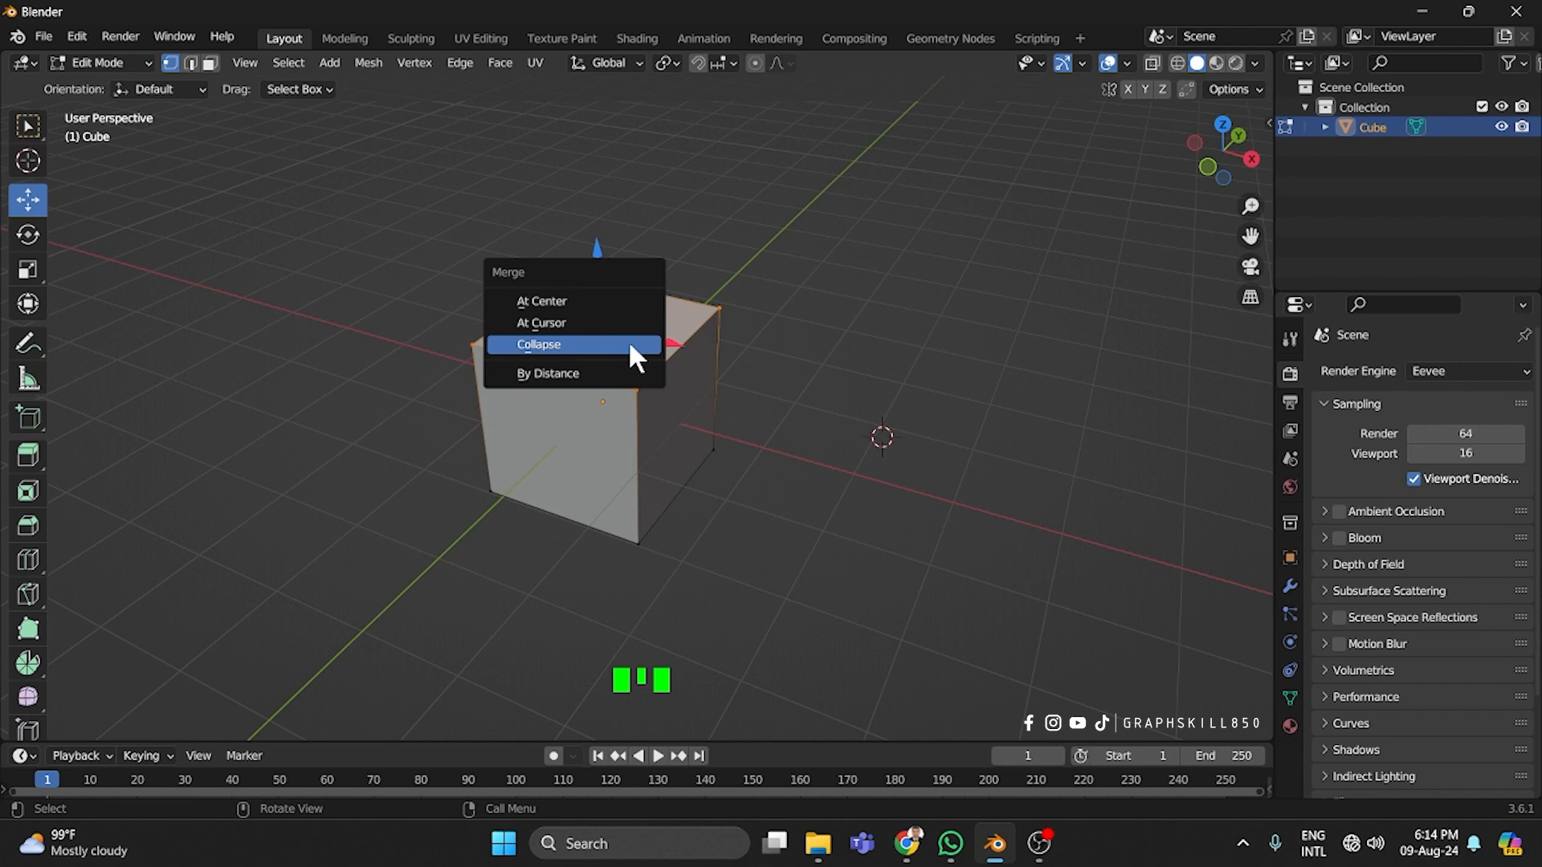
left_click(531, 372)
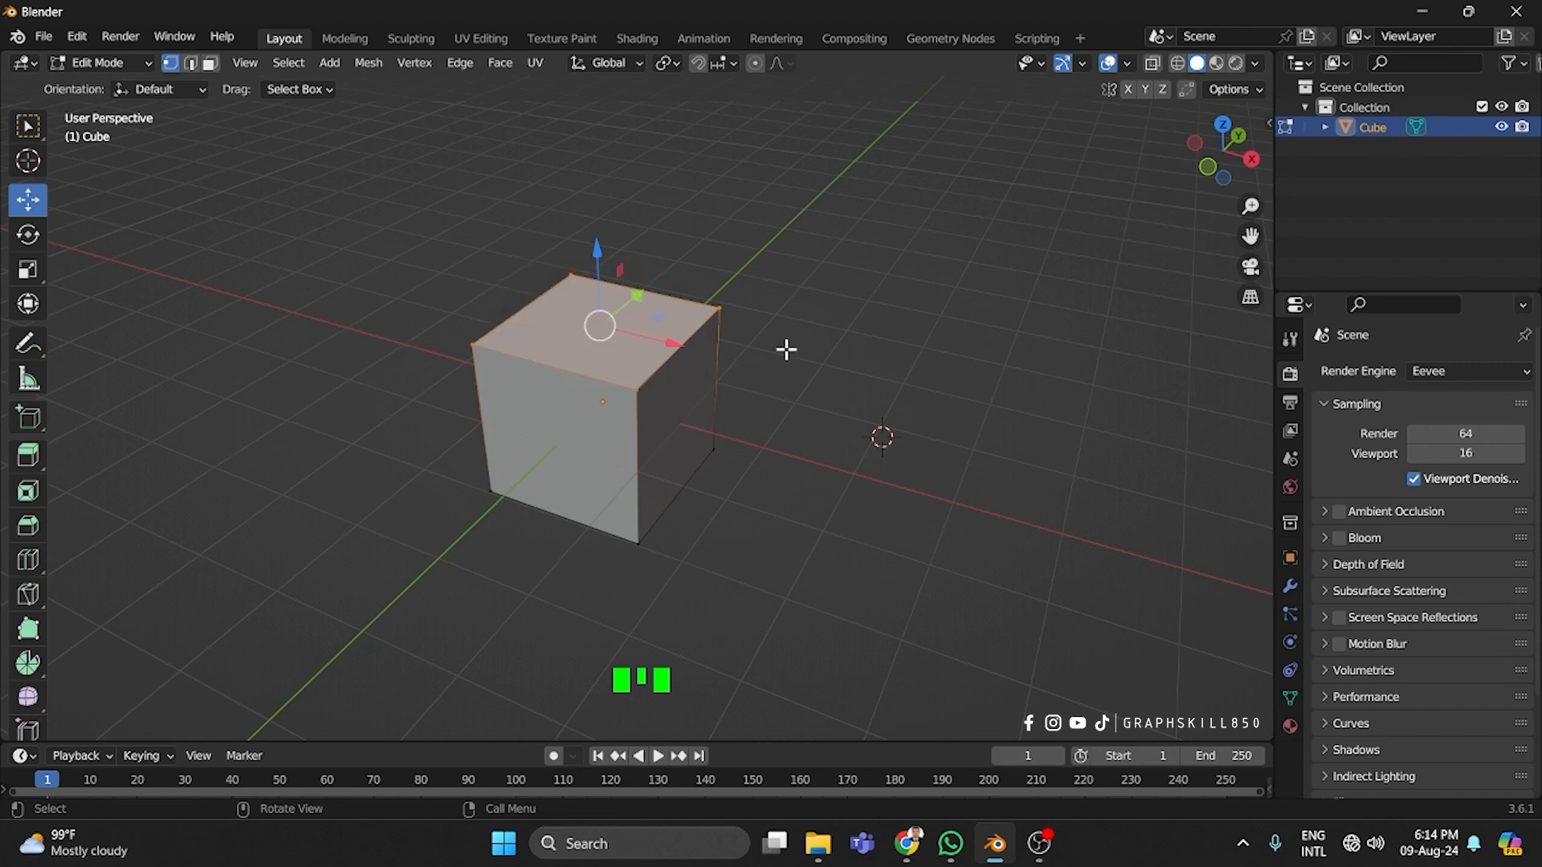
left_click(437, 333)
left_click_drag(378, 205, 756, 406)
key("m")
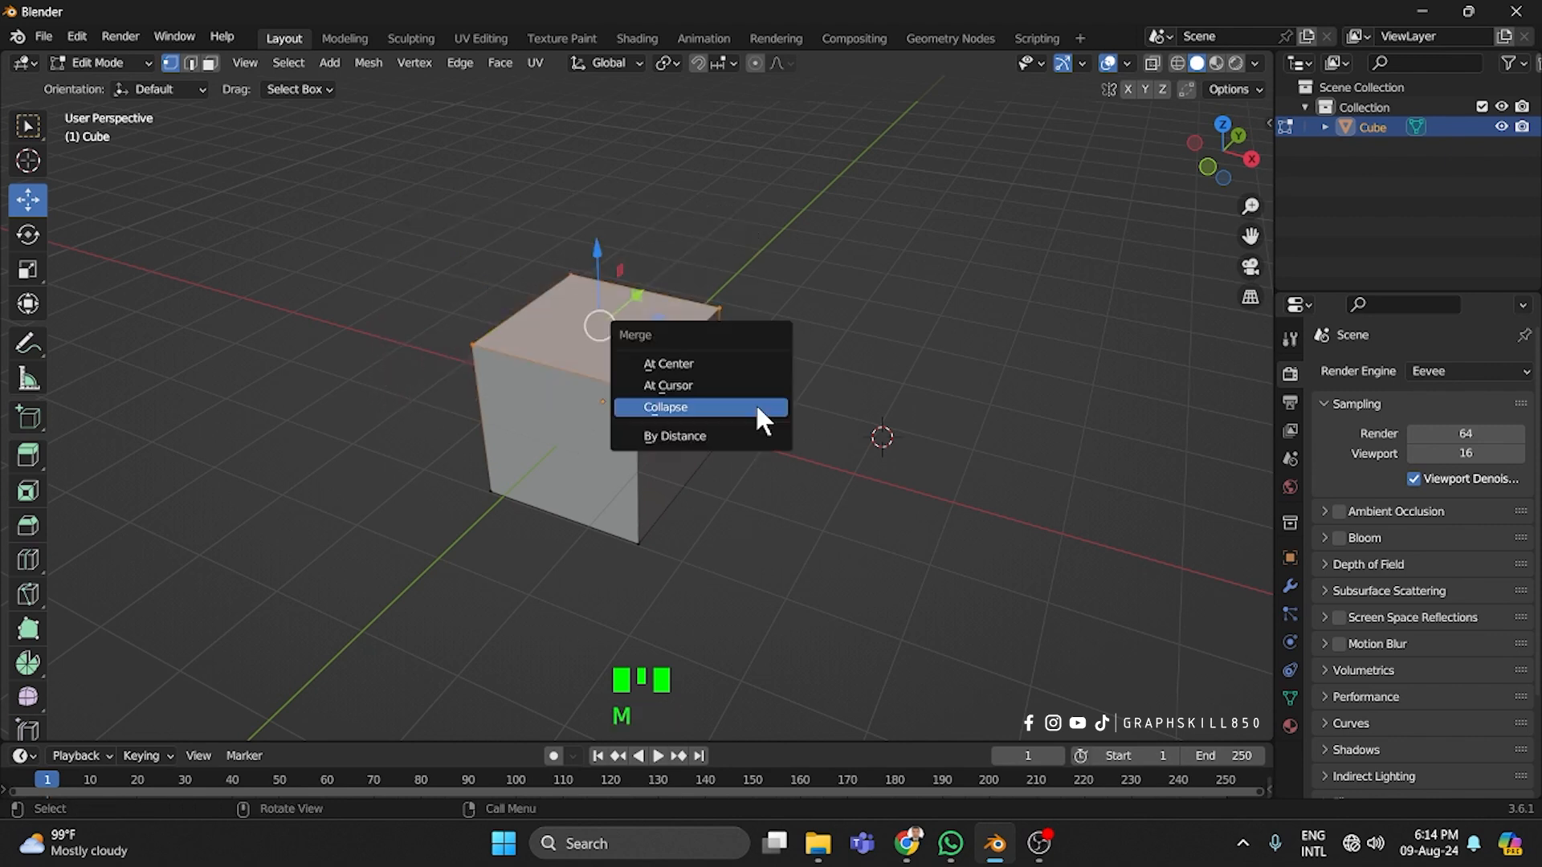
Select the top face's two front vertices one after the other and review the At First and At Last merge options
double_click(448, 347)
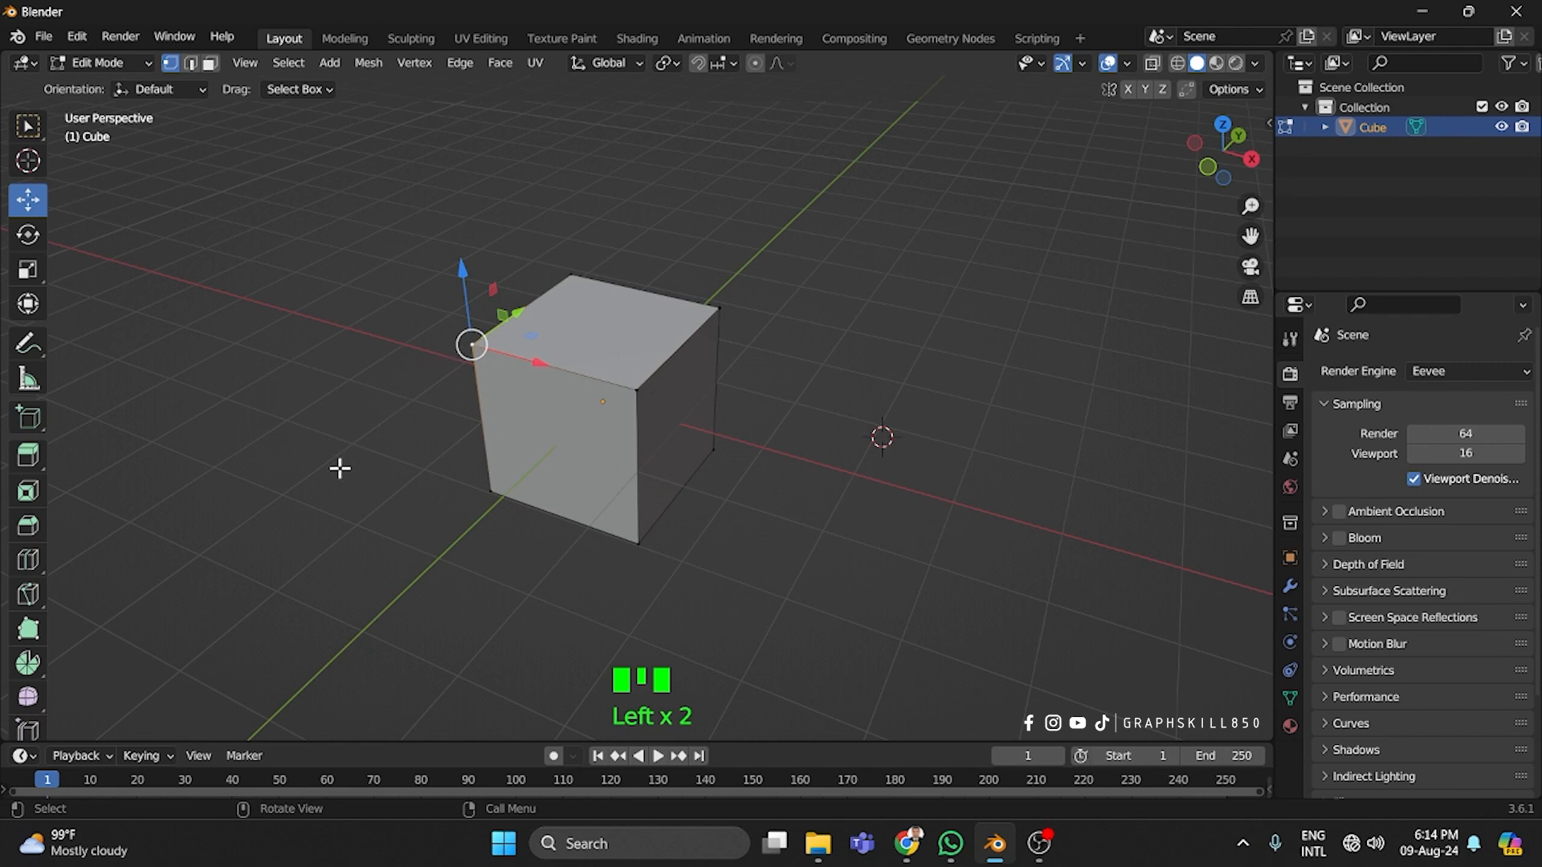
left_click(637, 389, "shift")
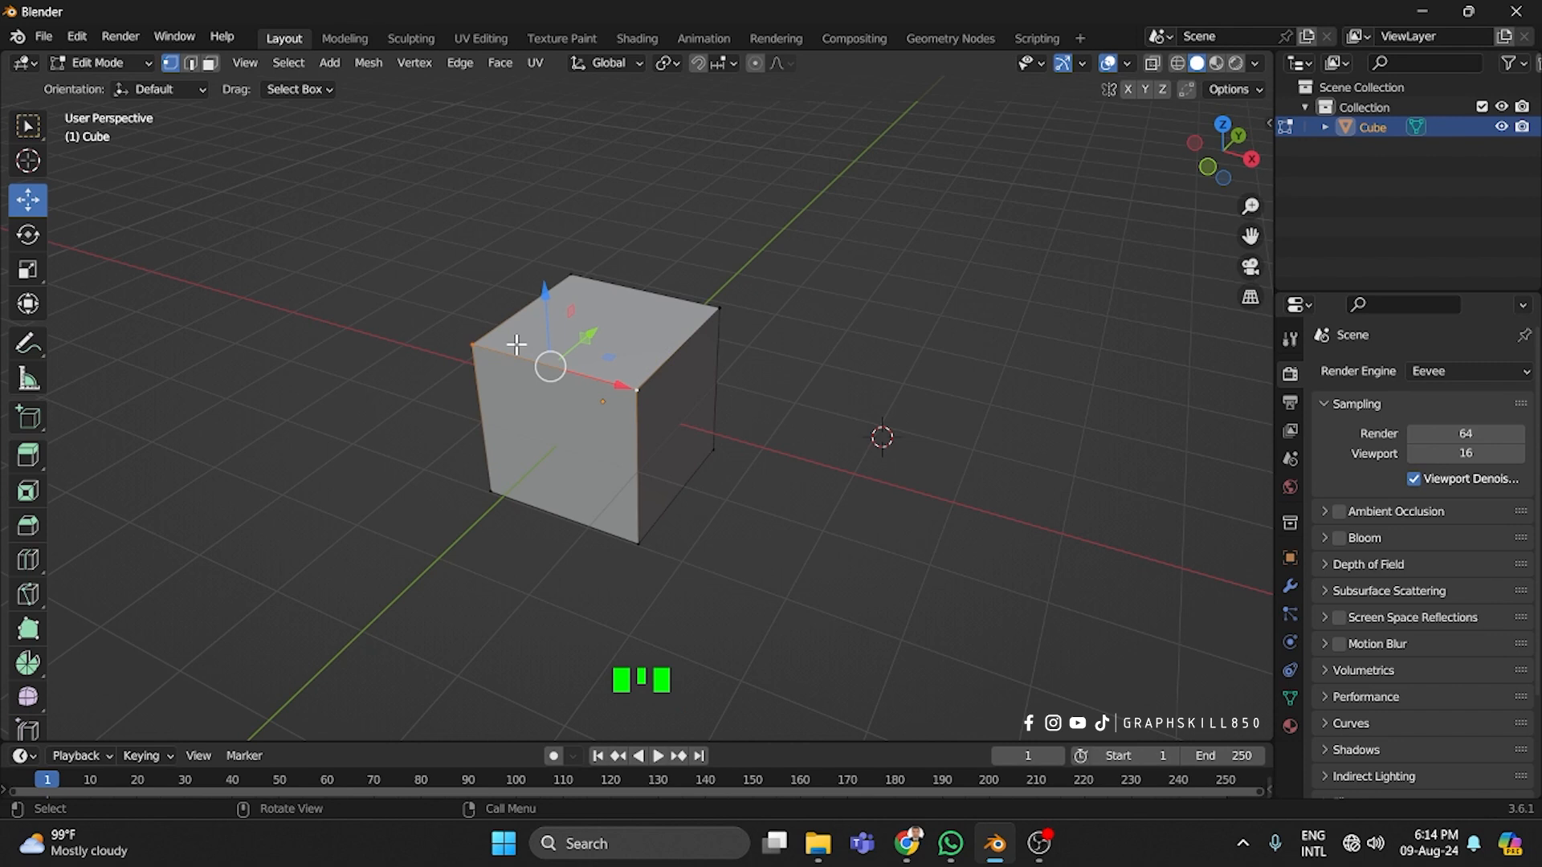
key("m")
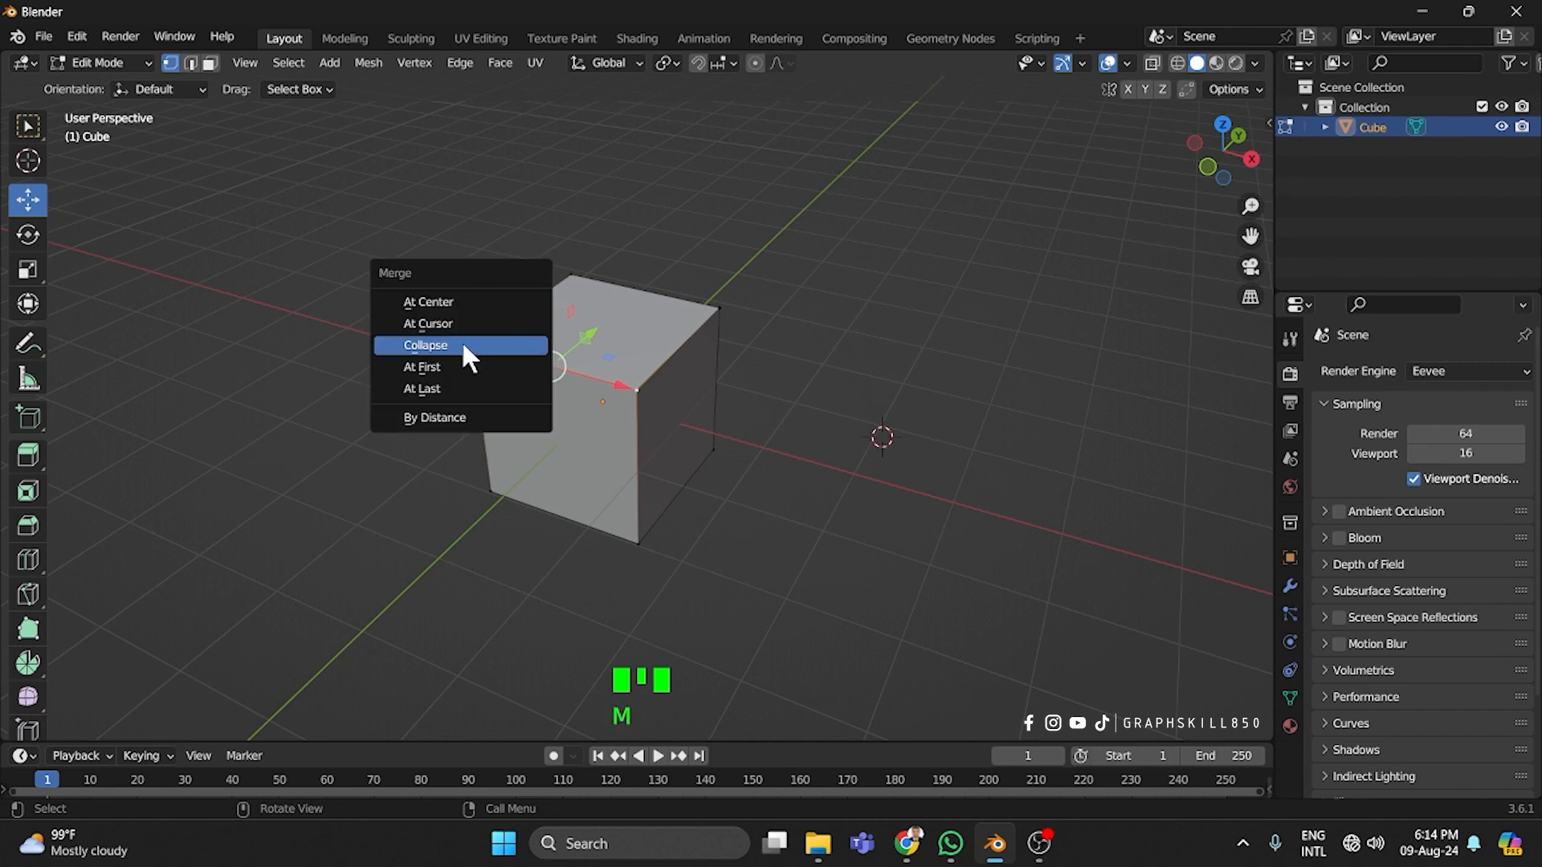
left_click(430, 389)
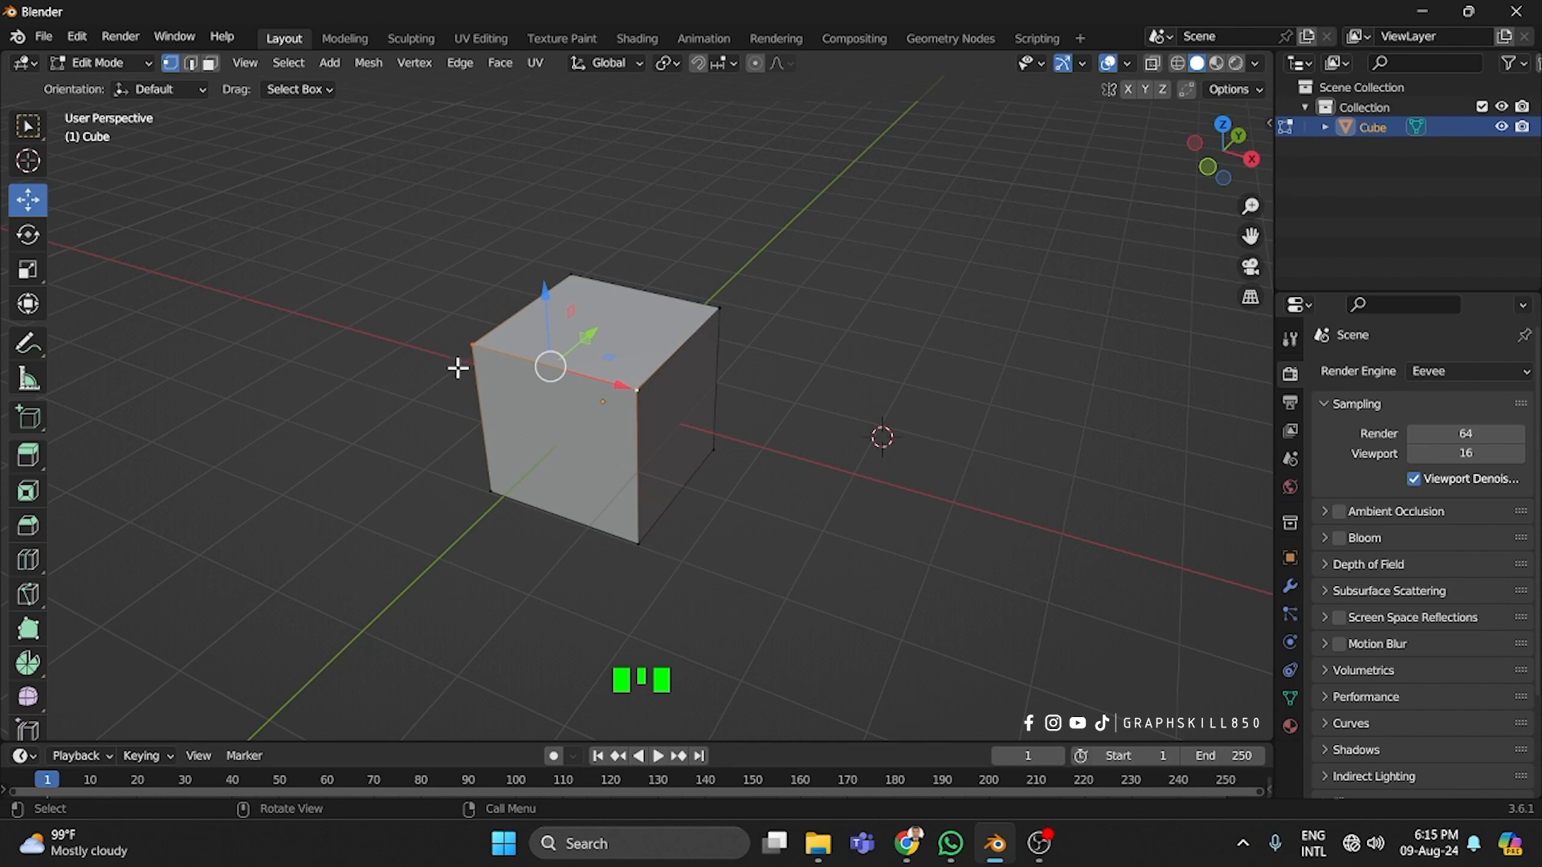
Try merging the top face's two selected front vertices with the At First option and undo the merge
key("m")
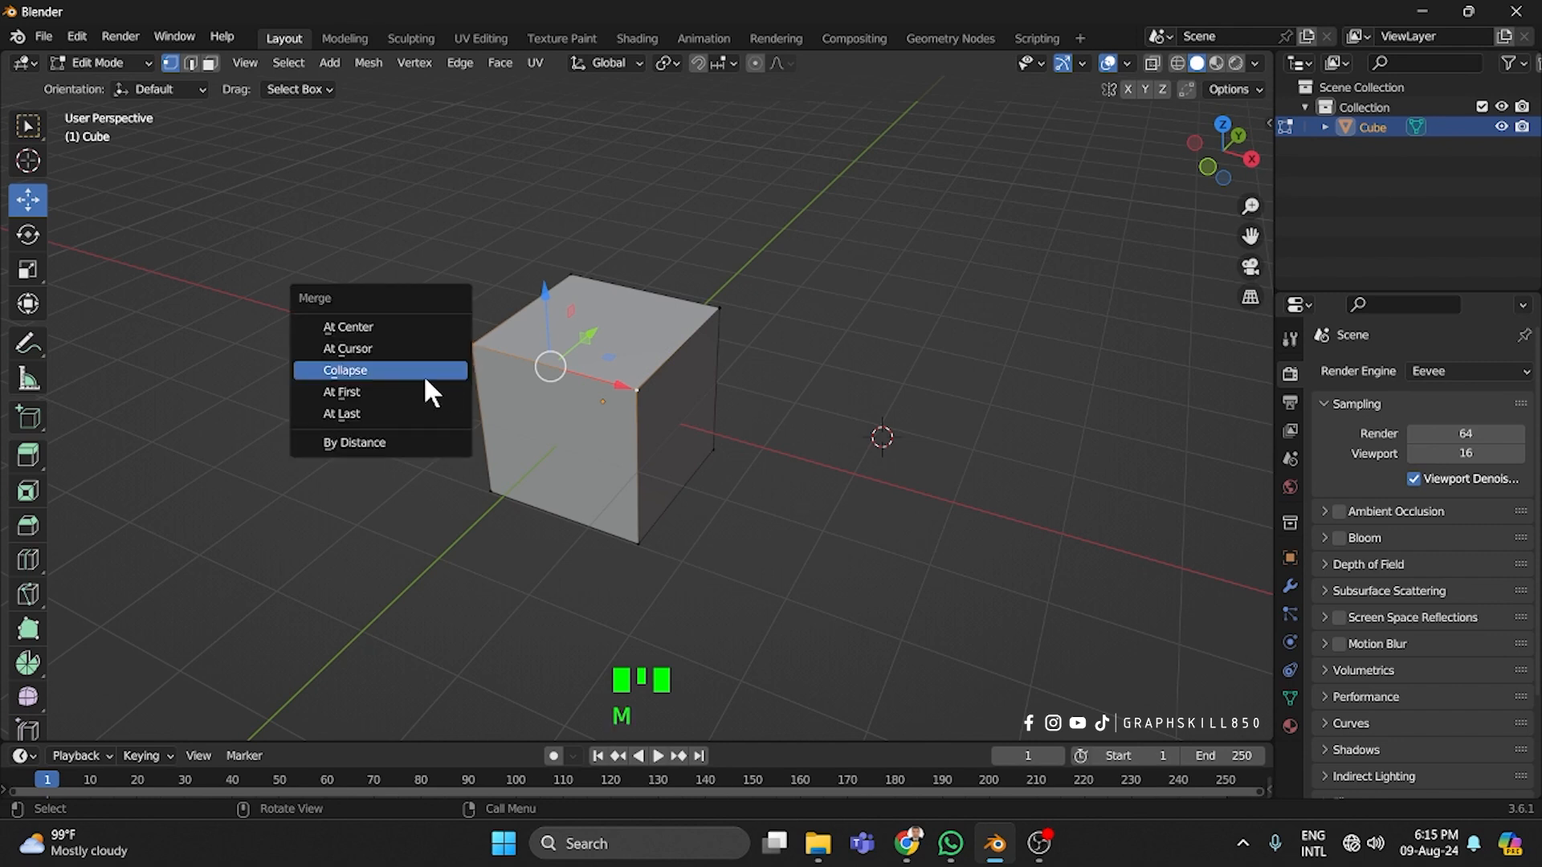
left_click(401, 389)
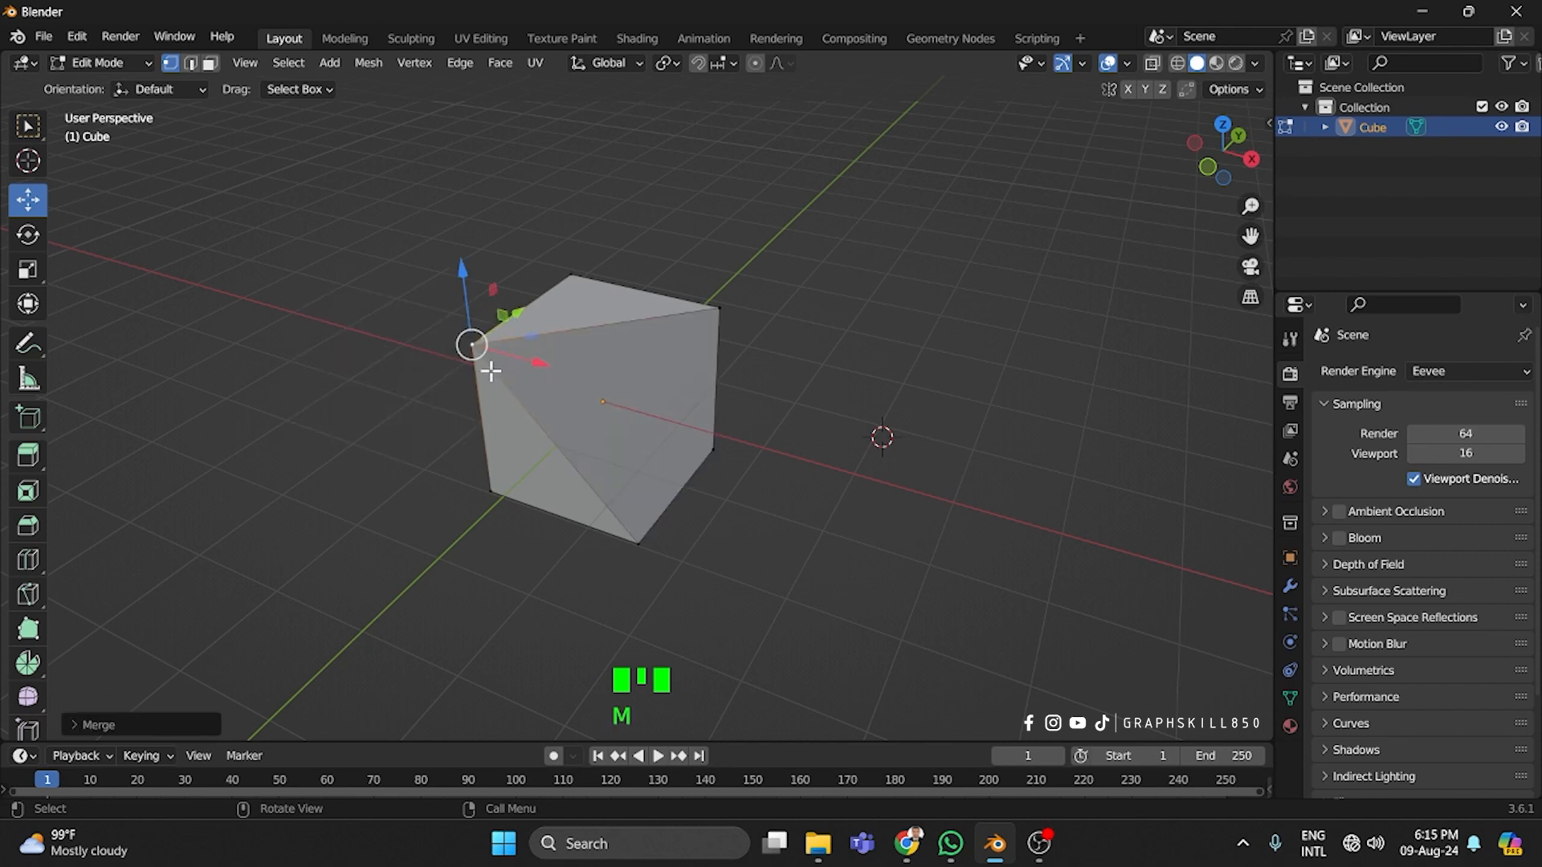
left_click(401, 379)
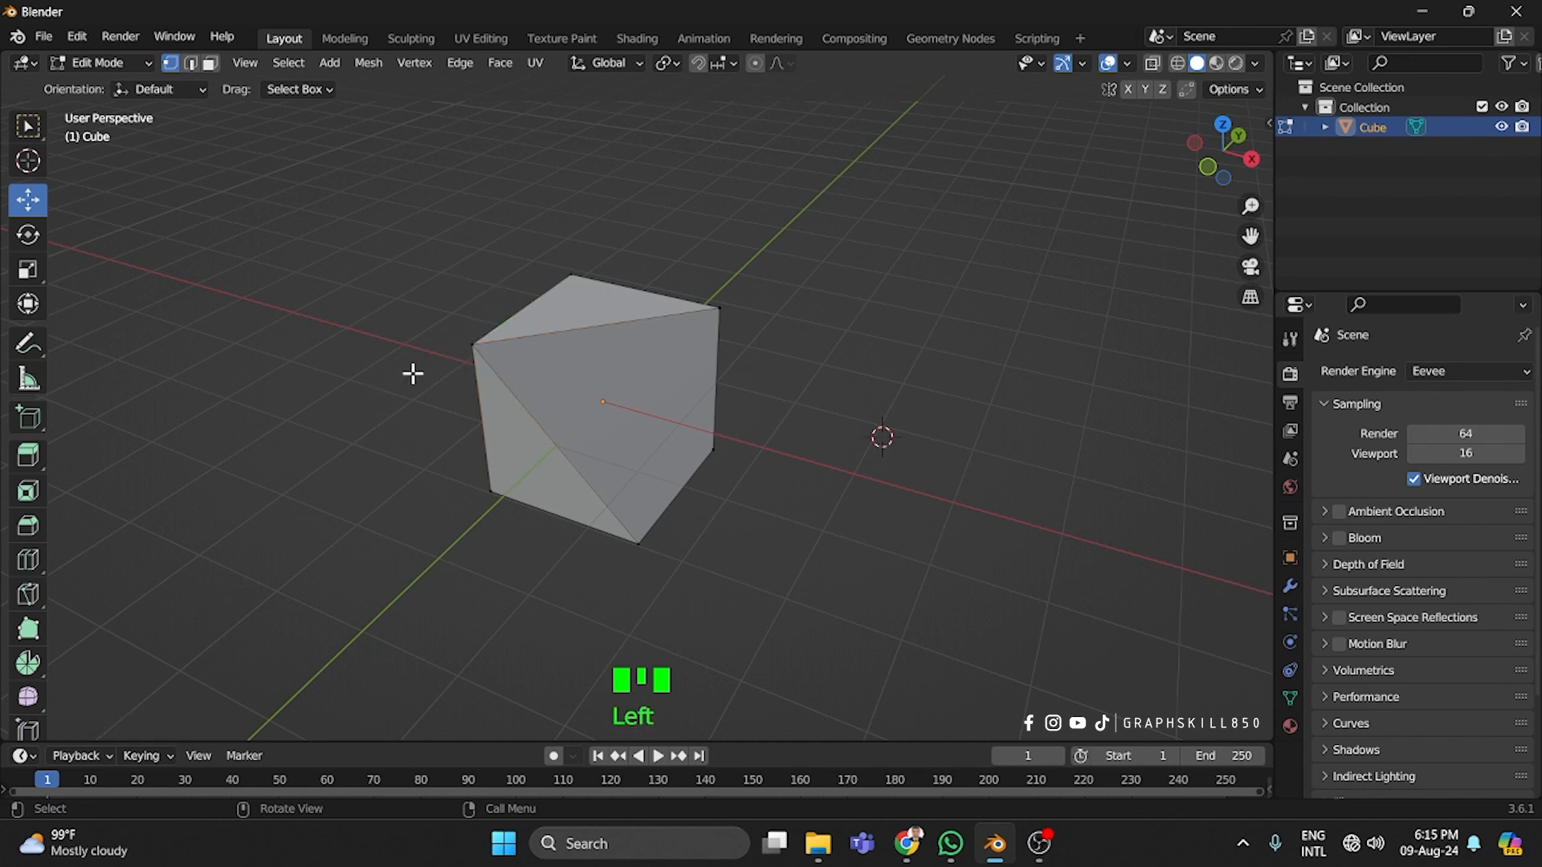
left_click(472, 347)
left_click_drag(541, 363, 406, 393)
key("ctrl+z")
key("ctrl+z")
key("ctrl+z")
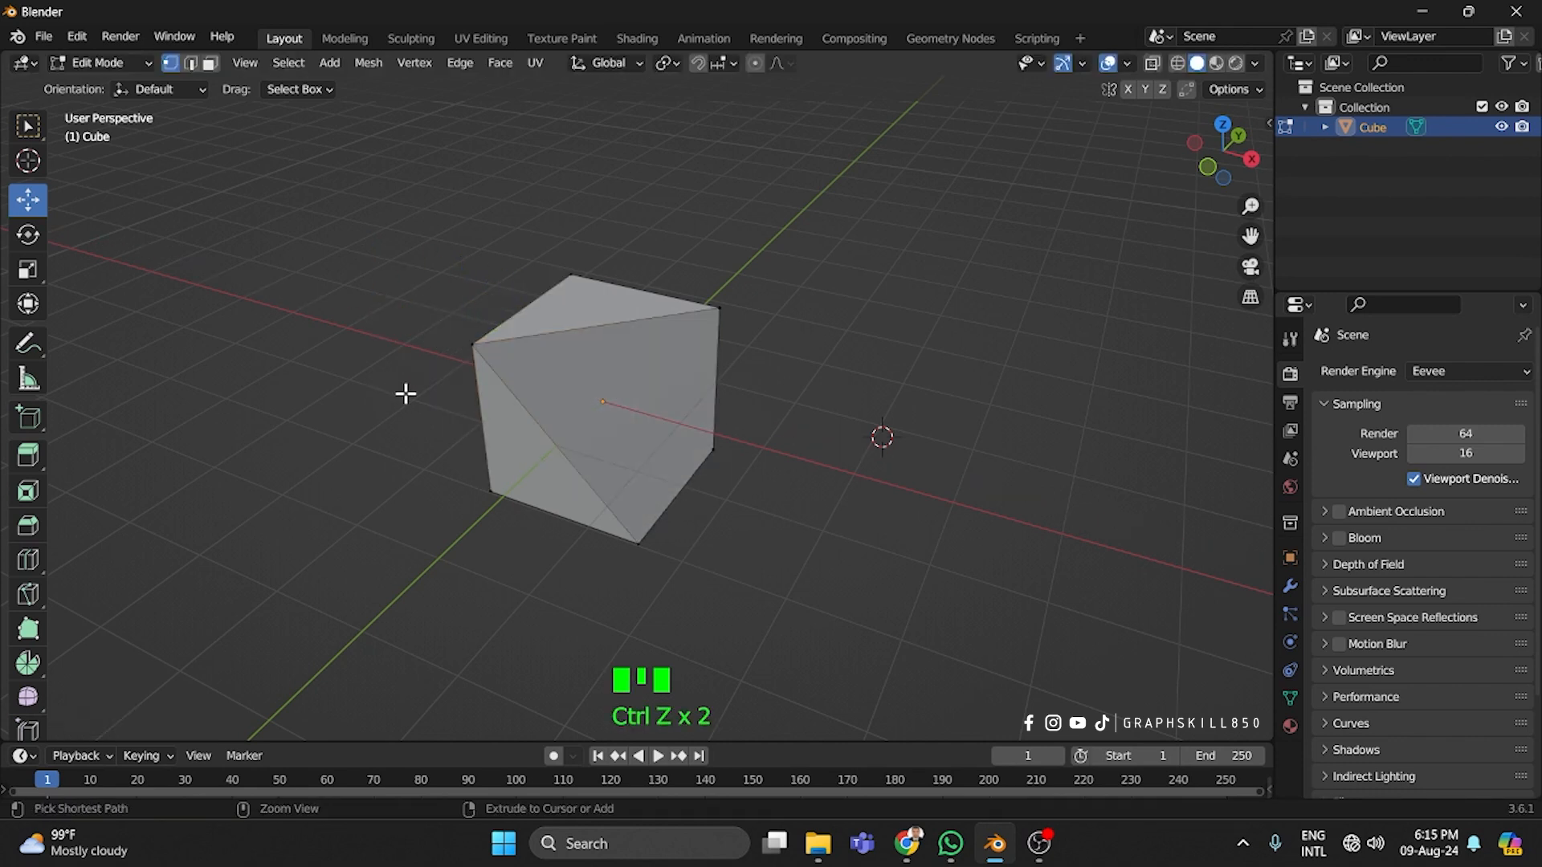
key("ctrl+z")
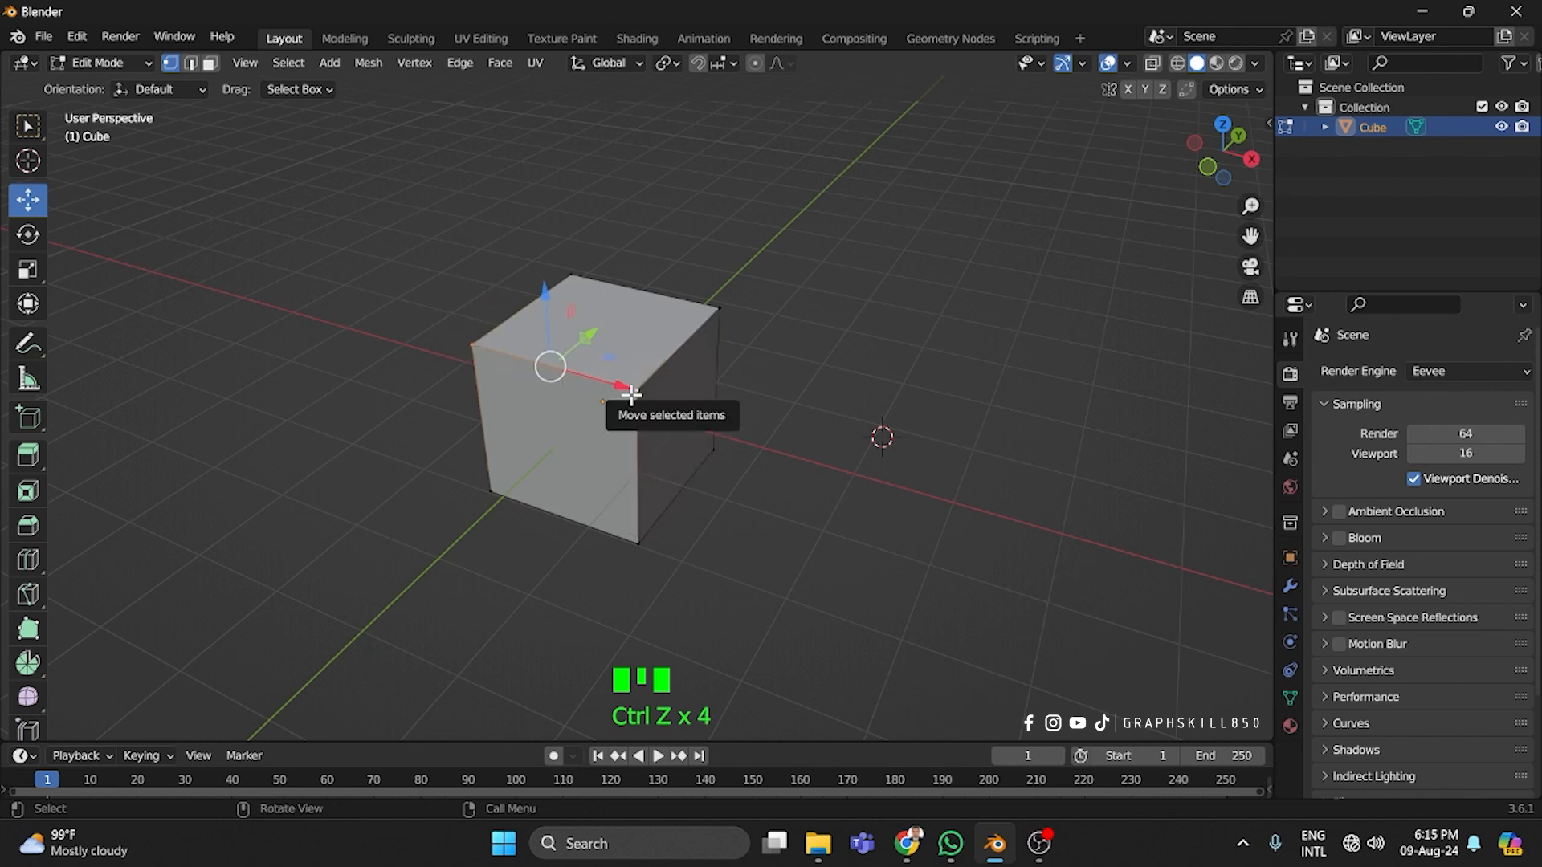
Try merging the same two front vertices with the At Last option and undo the merge
key("m")
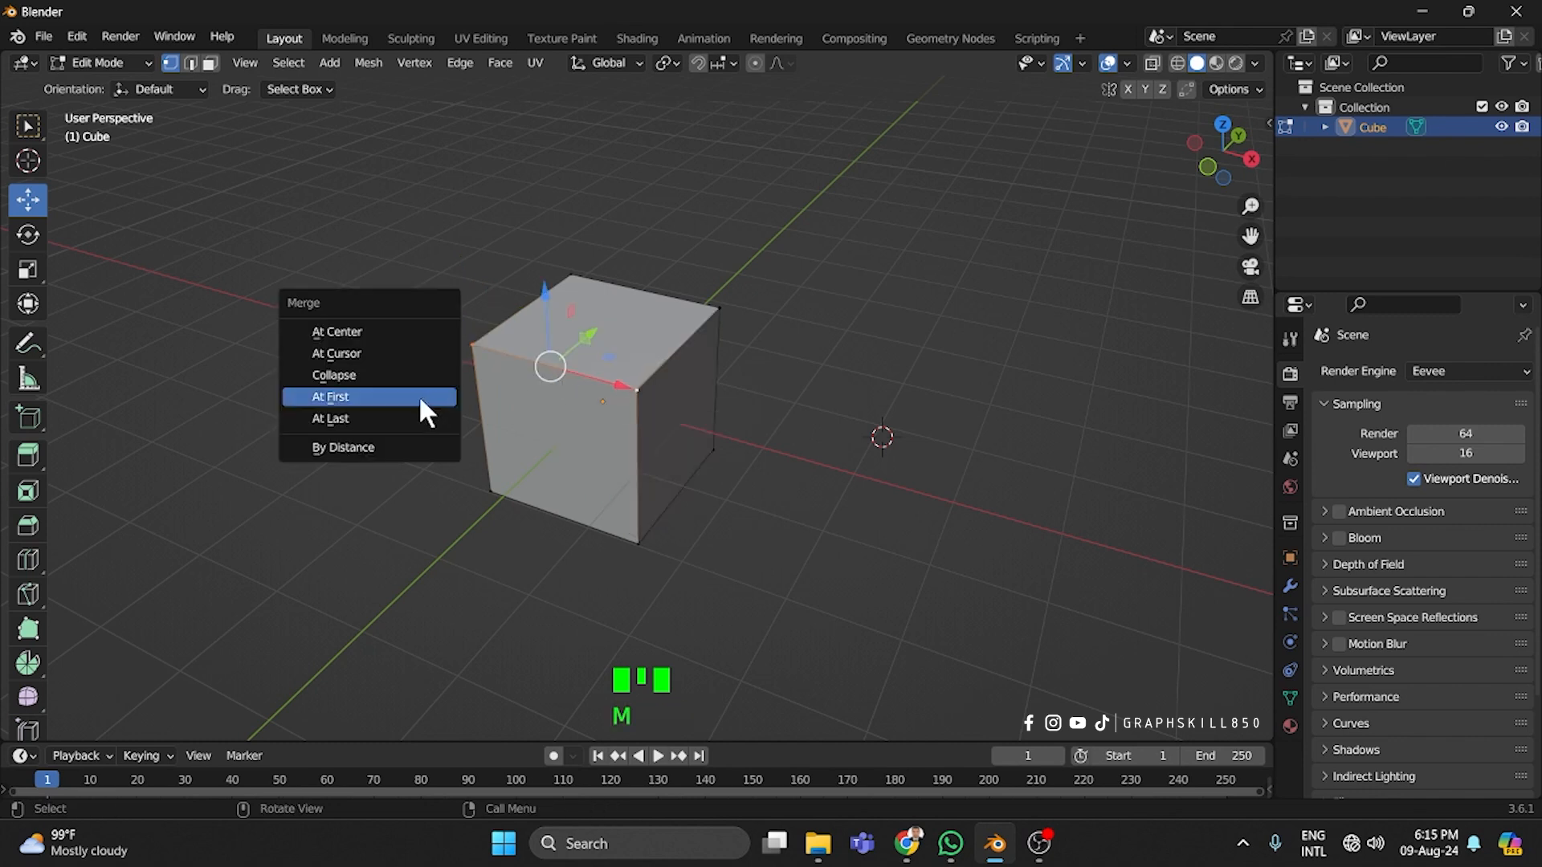
left_click(354, 419)
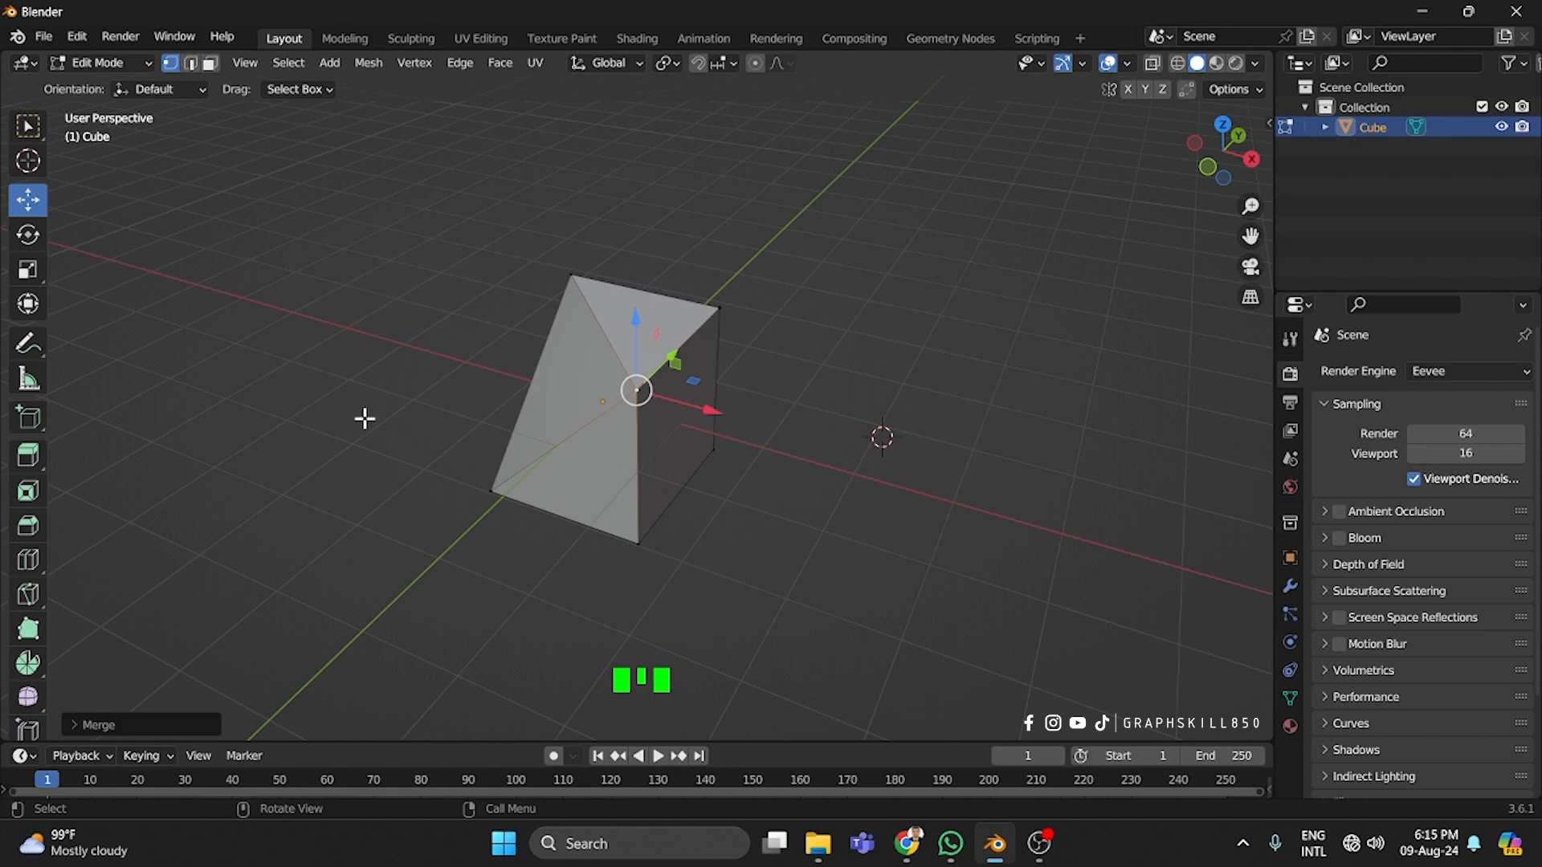
key("ctrl+z")
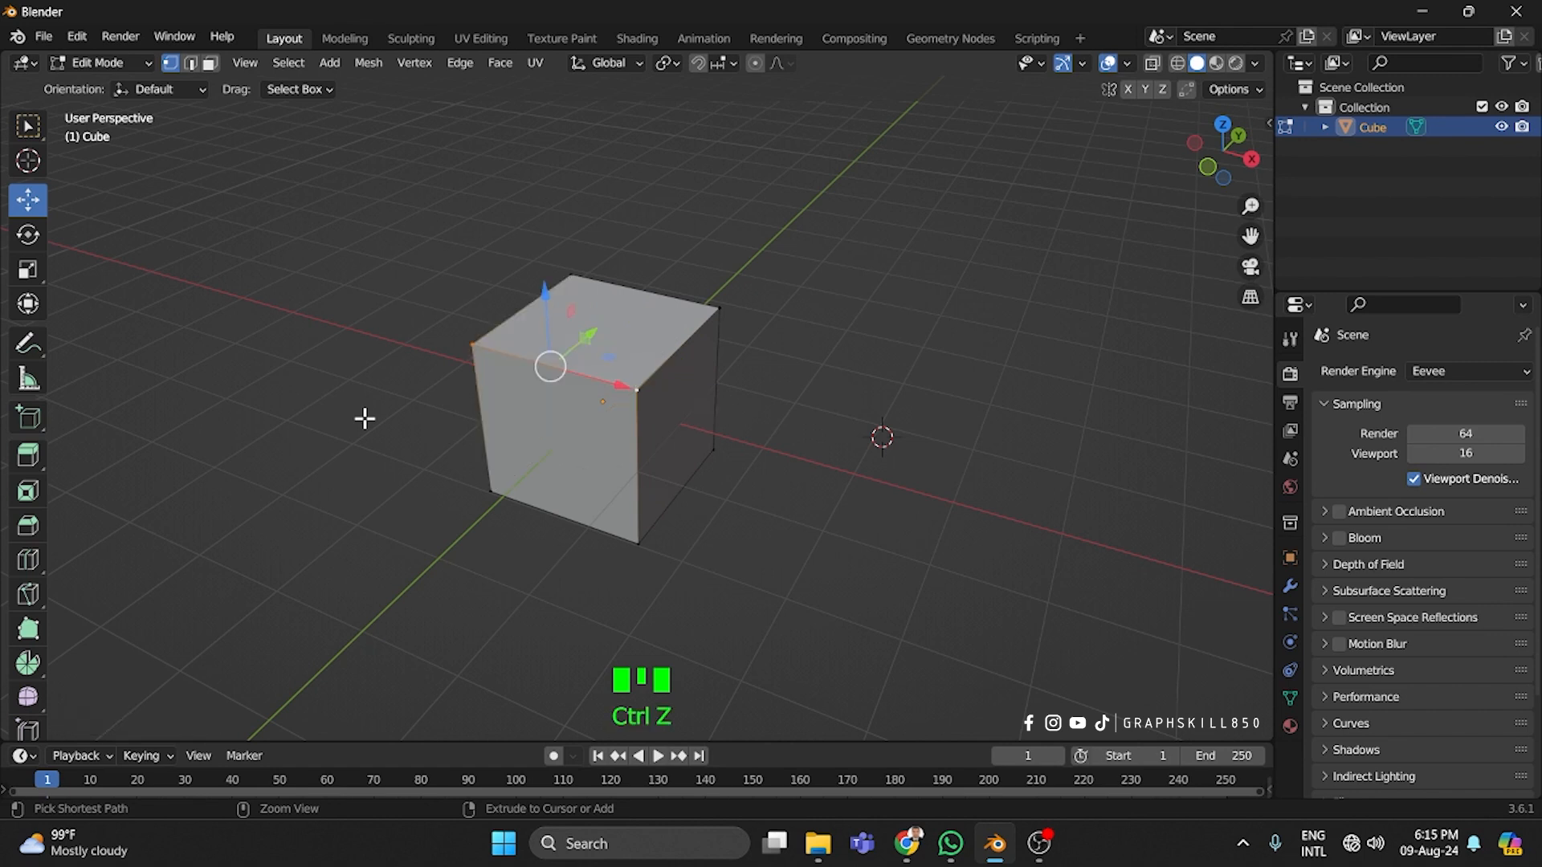
Select the cube's four top vertices and merge them with Collapse and again with At Center, undoing each merge
left_click_drag(345, 241, 731, 401)
key("m")
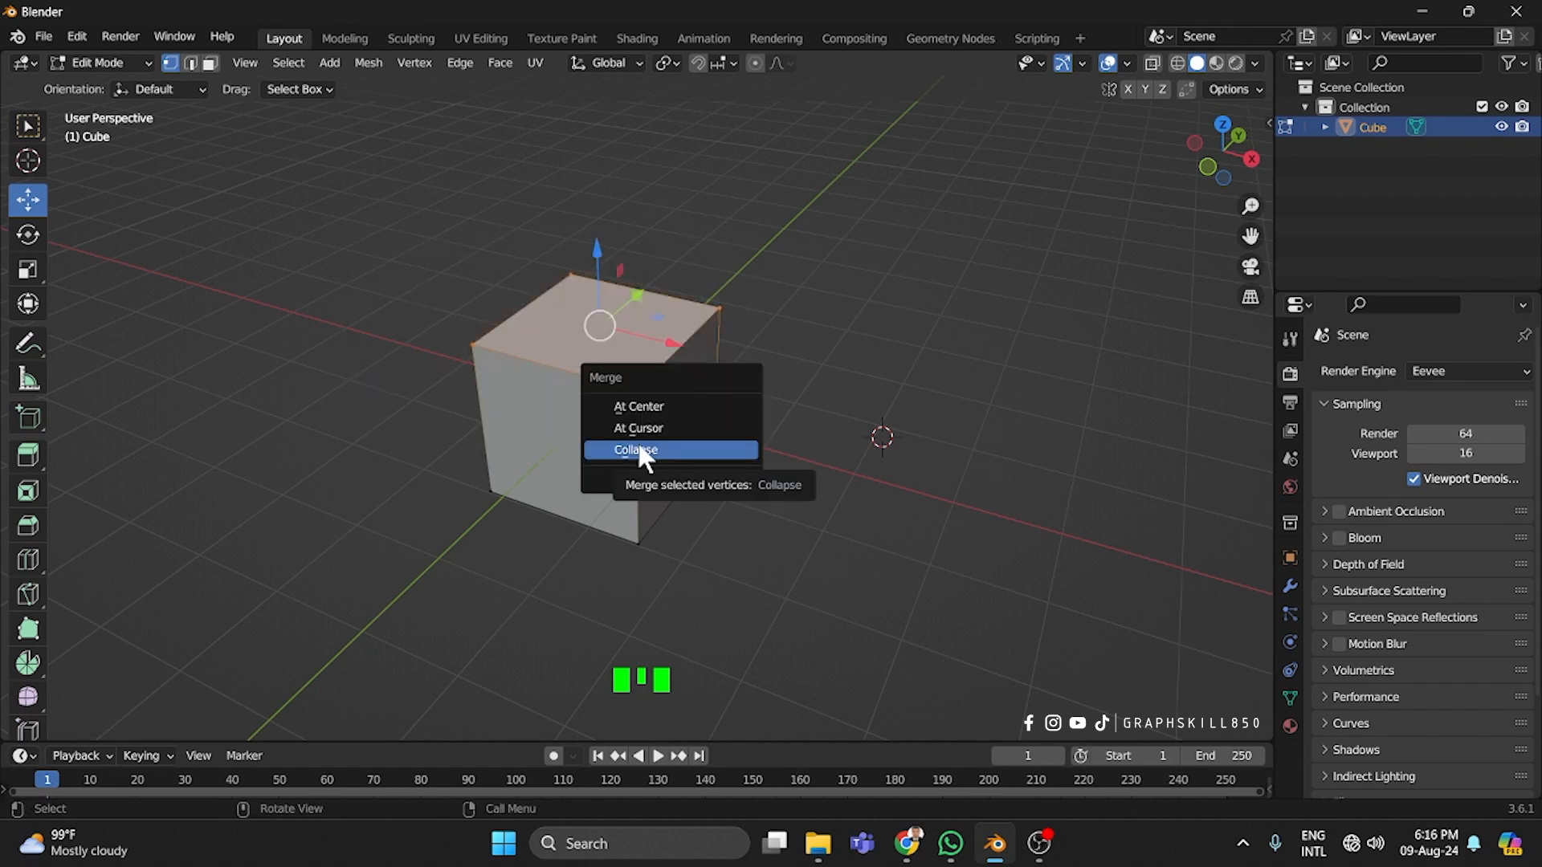
left_click(641, 449)
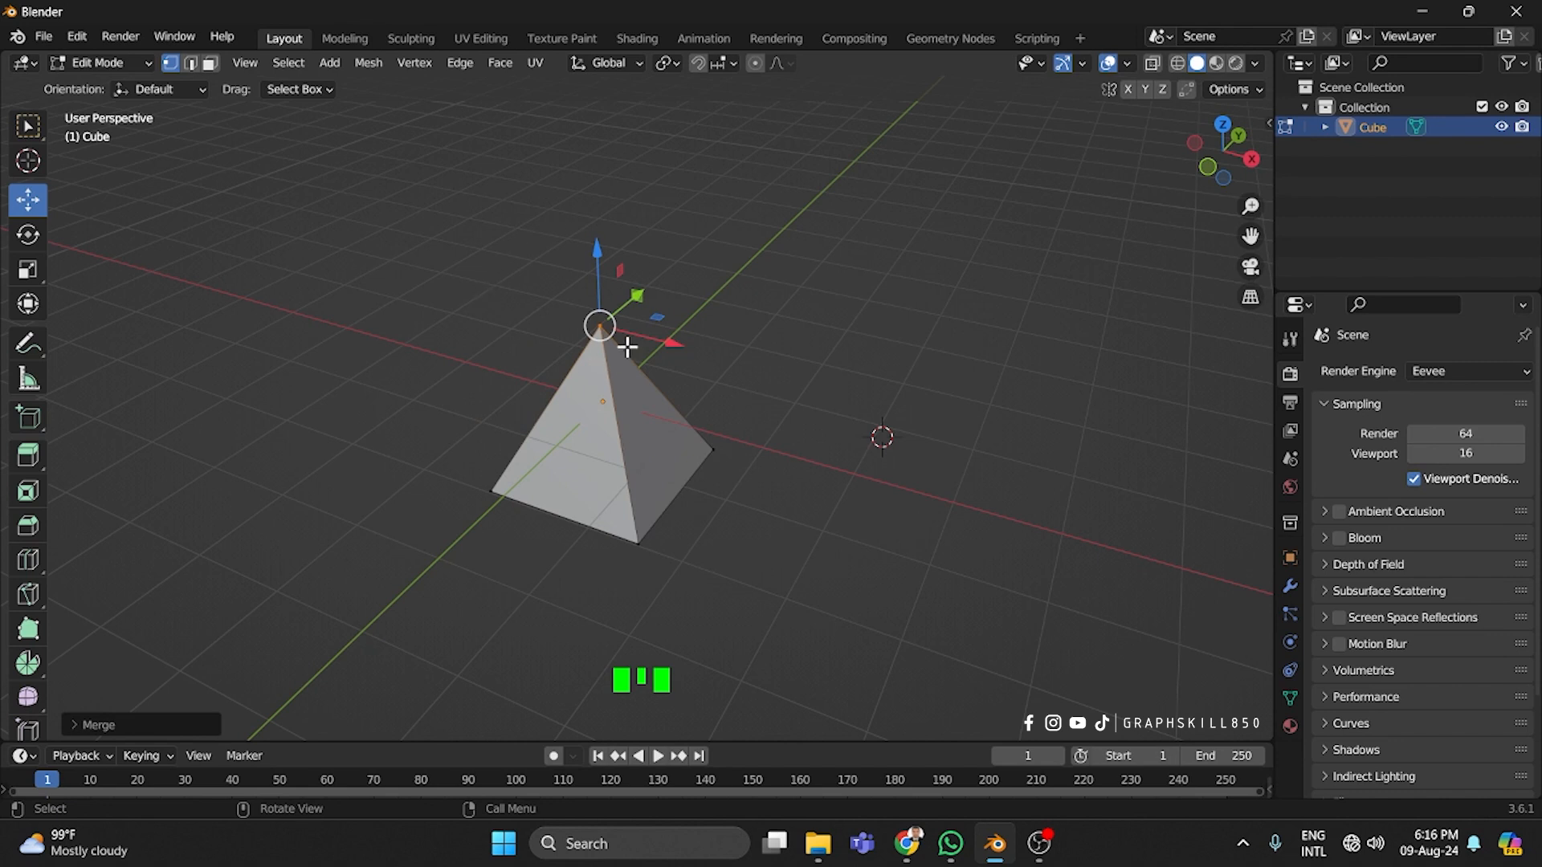
key("ctrl+z")
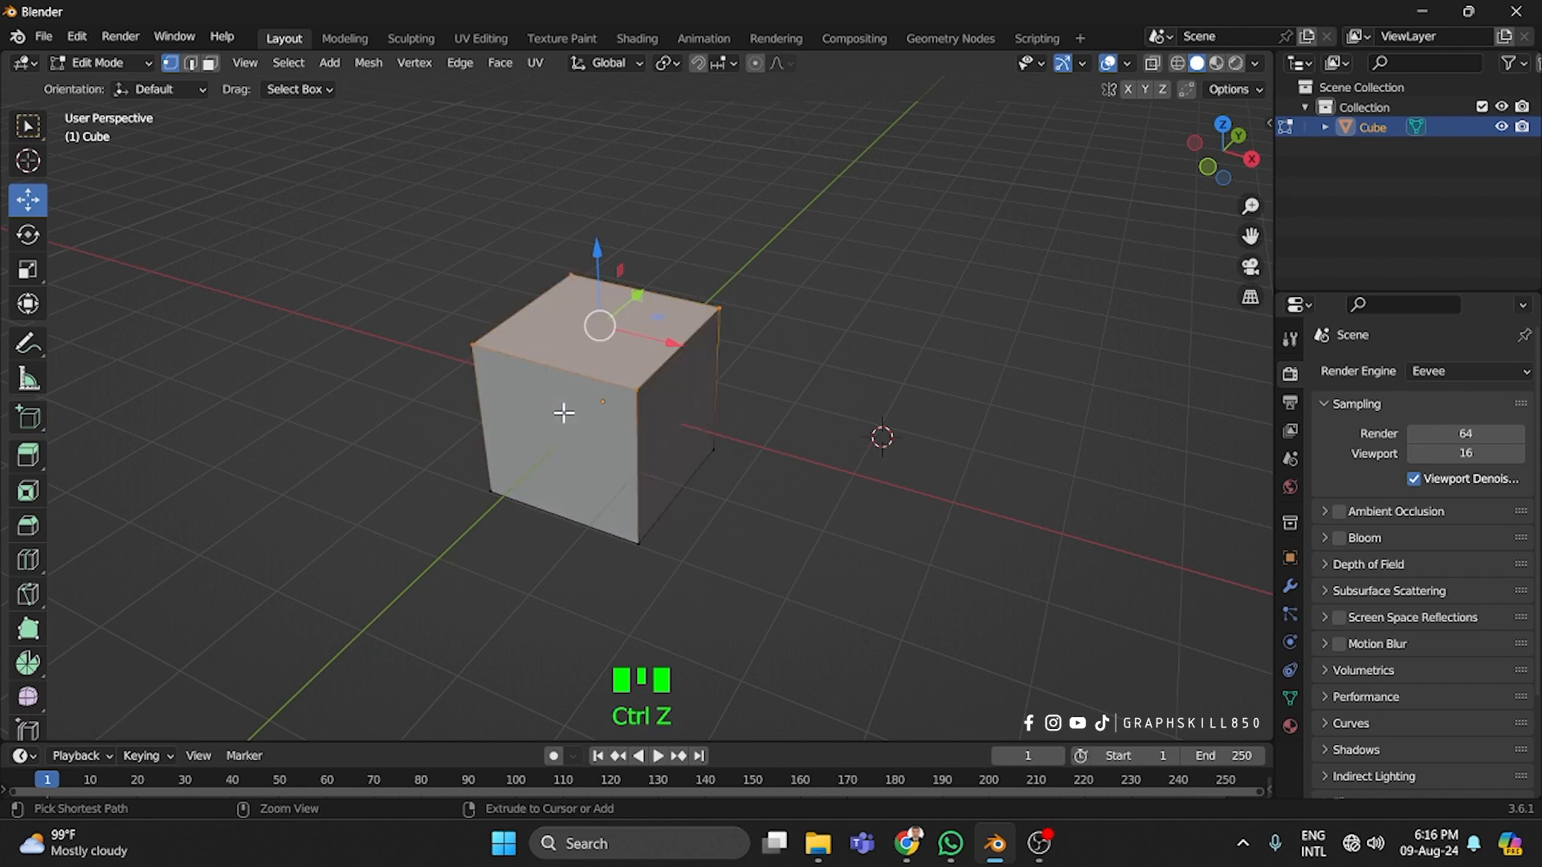
key("m")
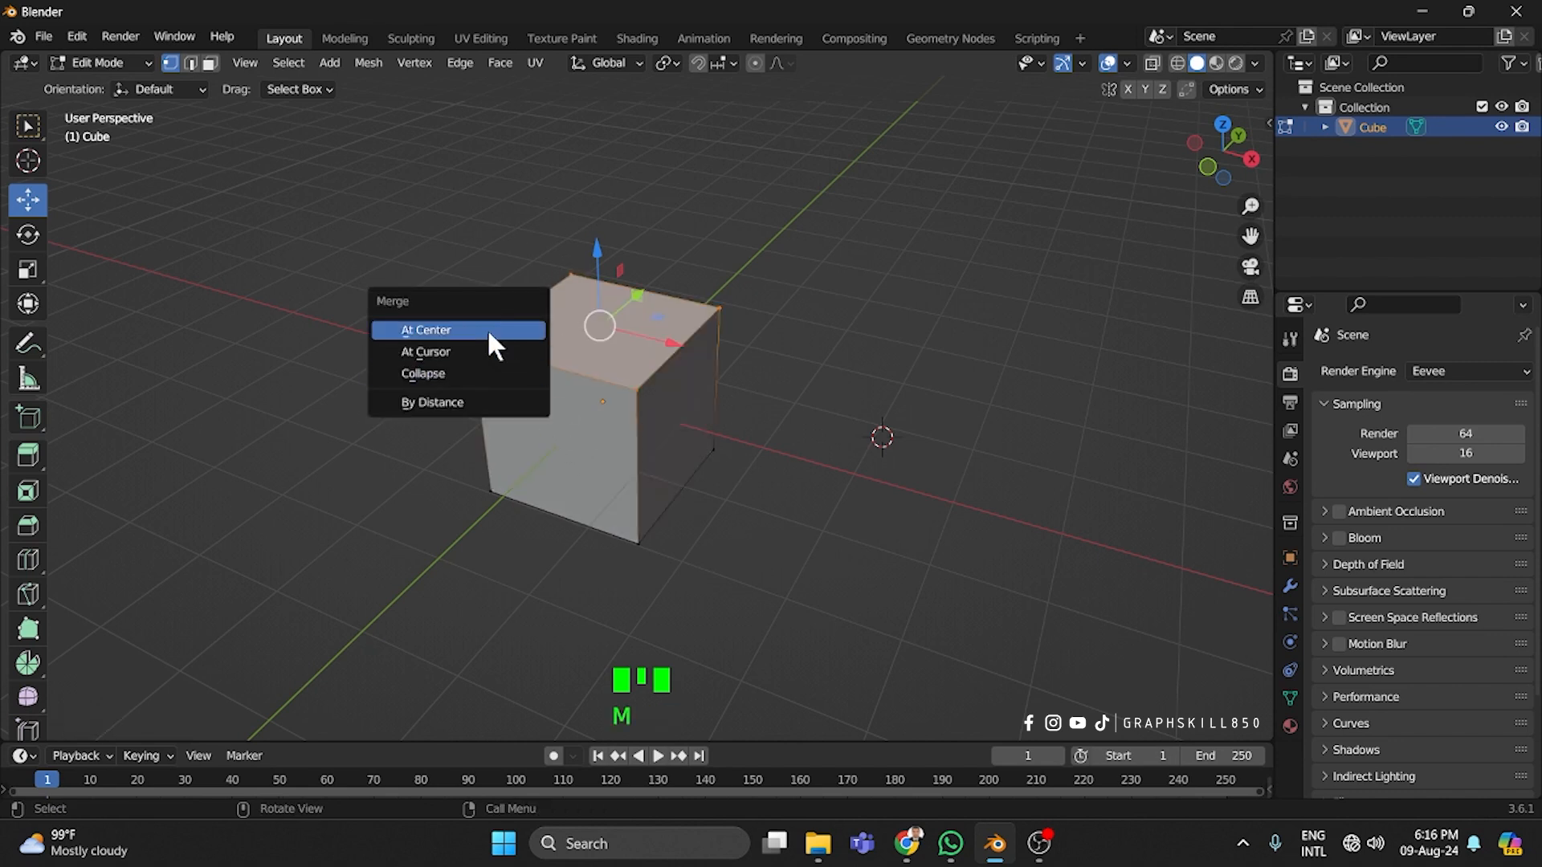
left_click(489, 332)
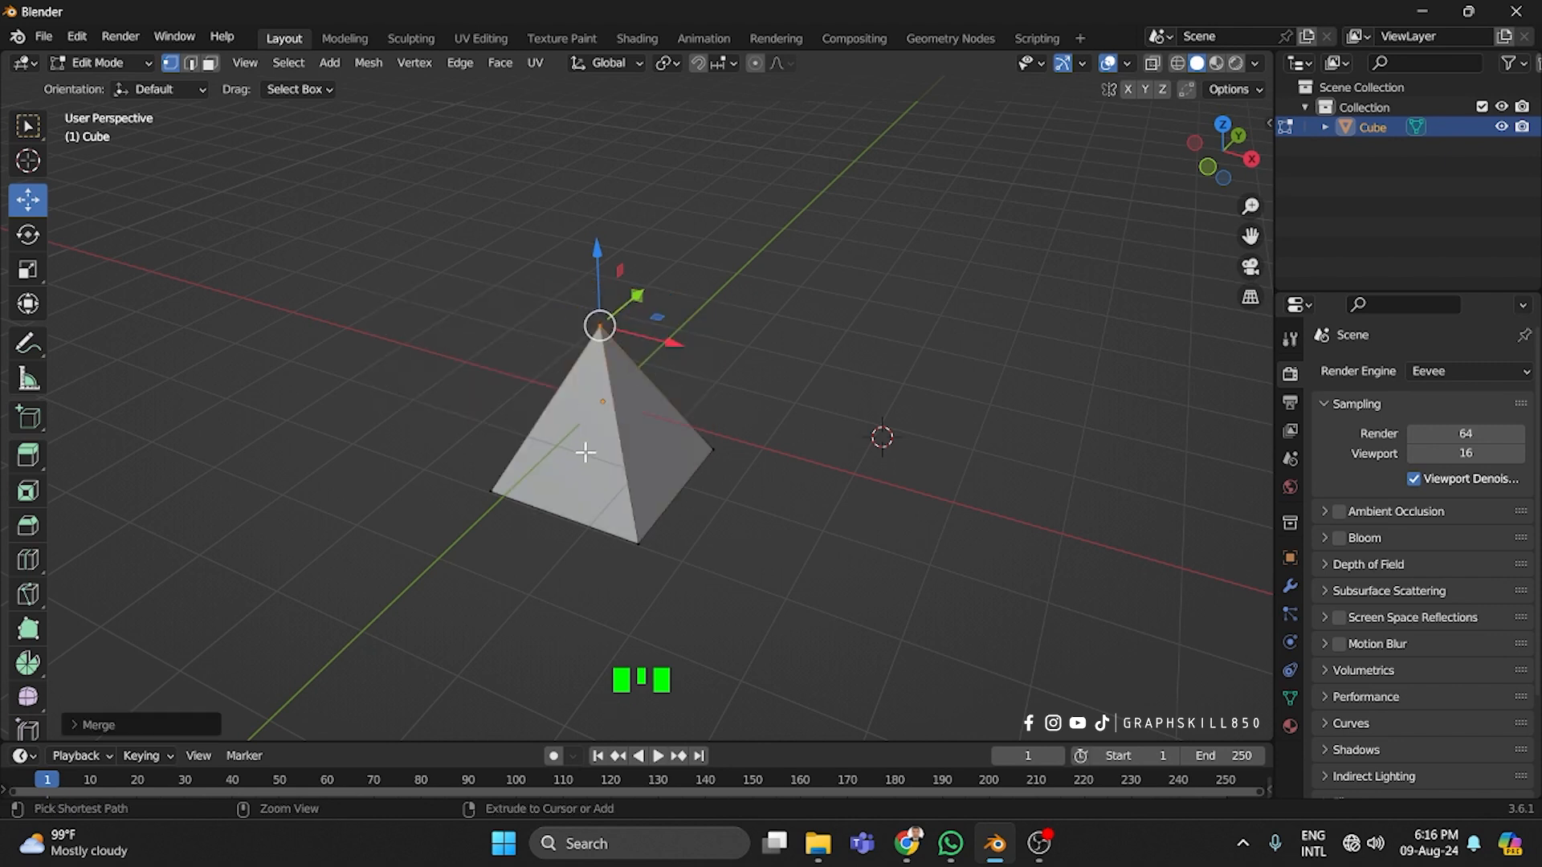
key("ctrl+z")
Move the whole cube mesh in the negative X direction and place a duplicate of it along the X axis, leaving a gap between the two
left_click_drag(658, 345, 414, 356)
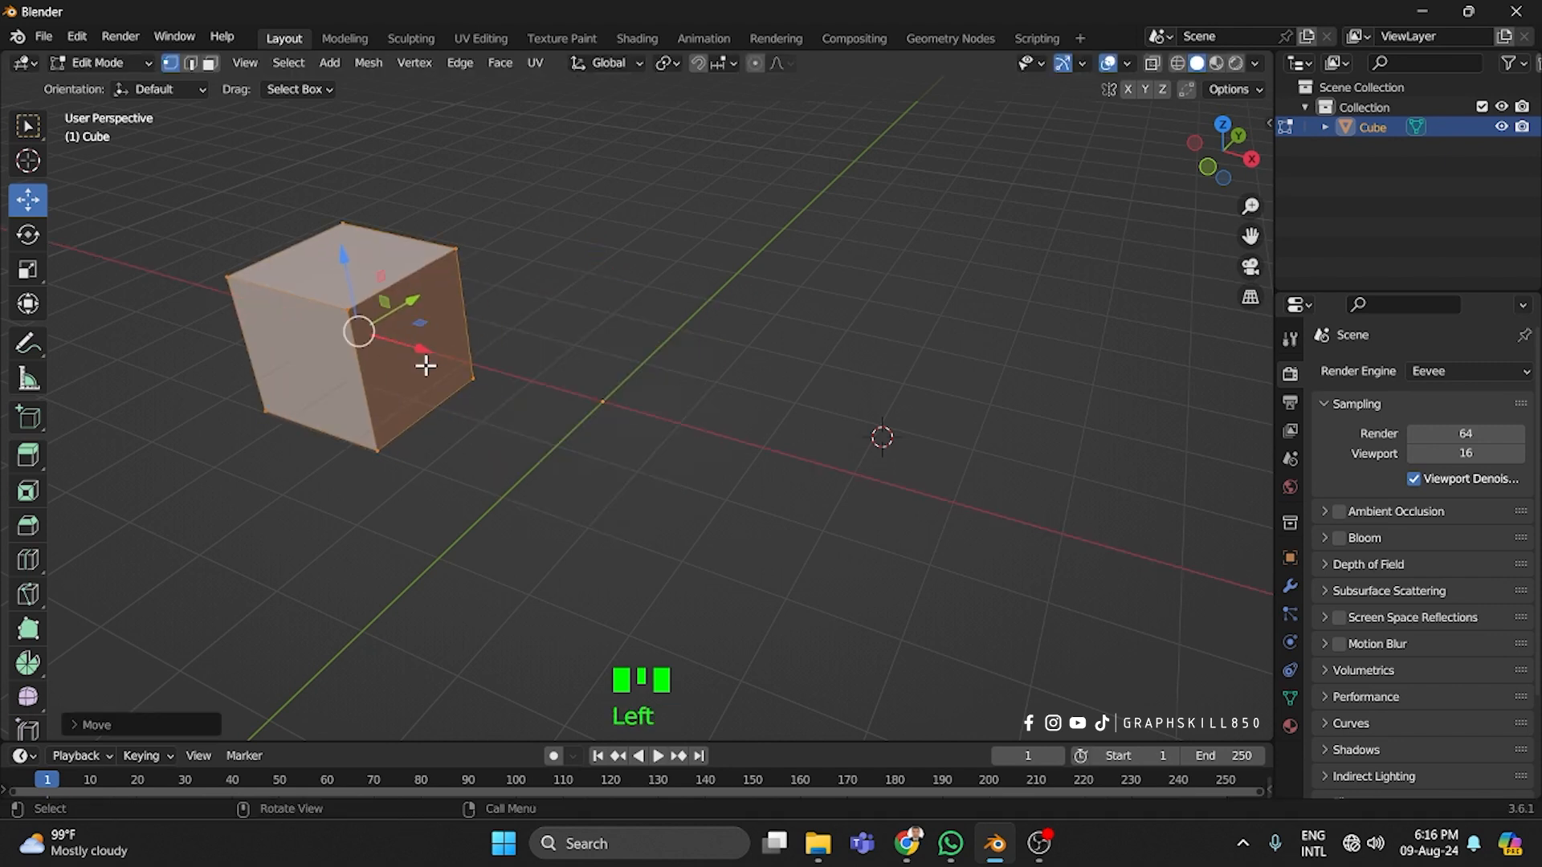
key("shift+d")
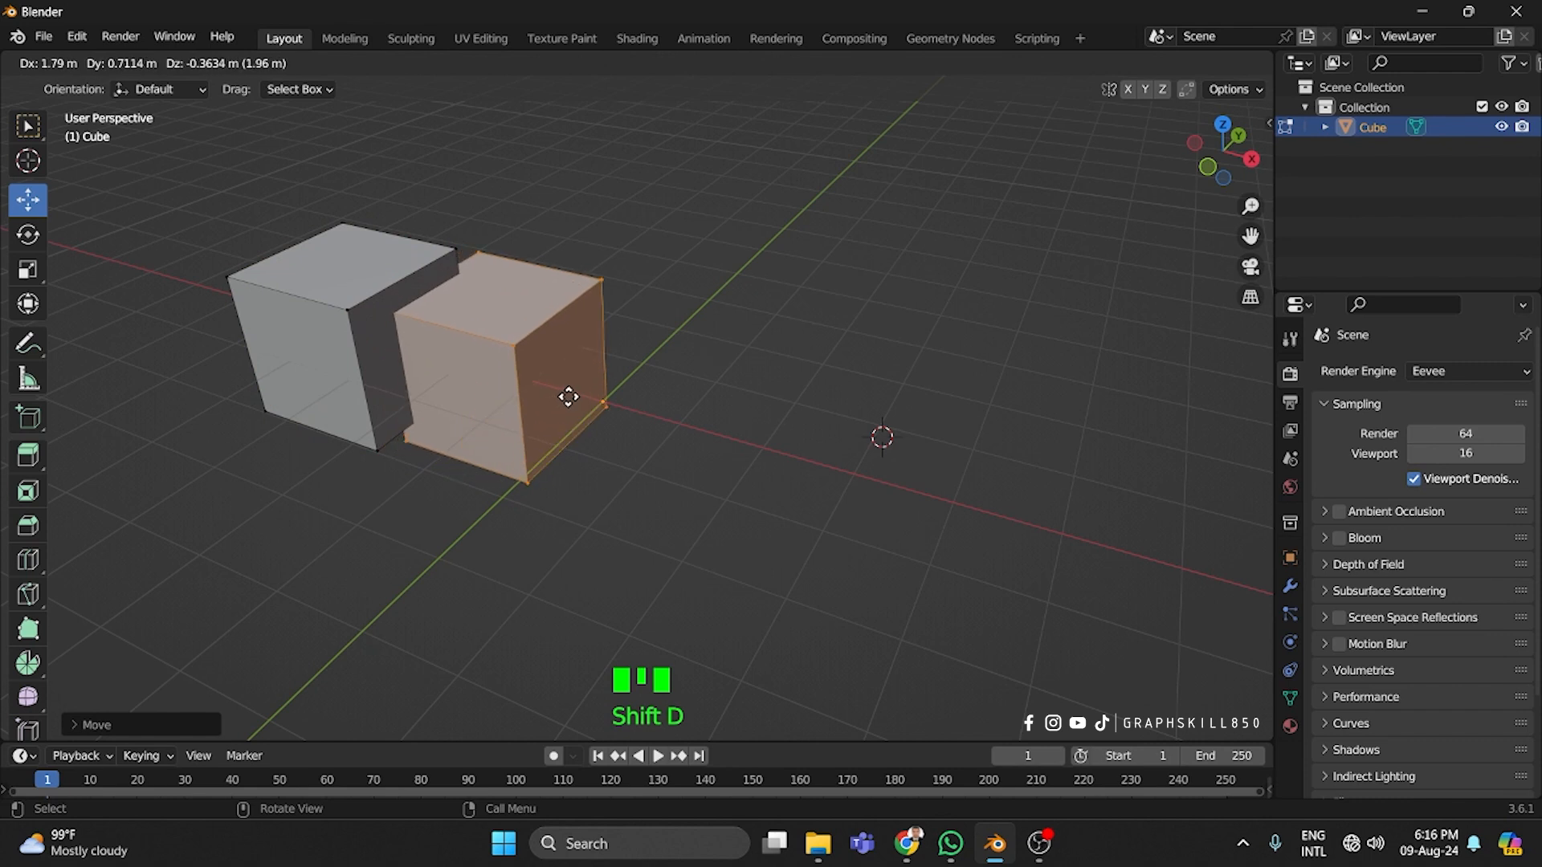
key("x")
left_click(720, 472)
middle_click_drag(288, 478, 485, 418)
Select the facing top vertices of both cubes and check in Object Mode whether the cubes belong to one object, returning to Edit Mode
left_click_drag(400, 192, 731, 356)
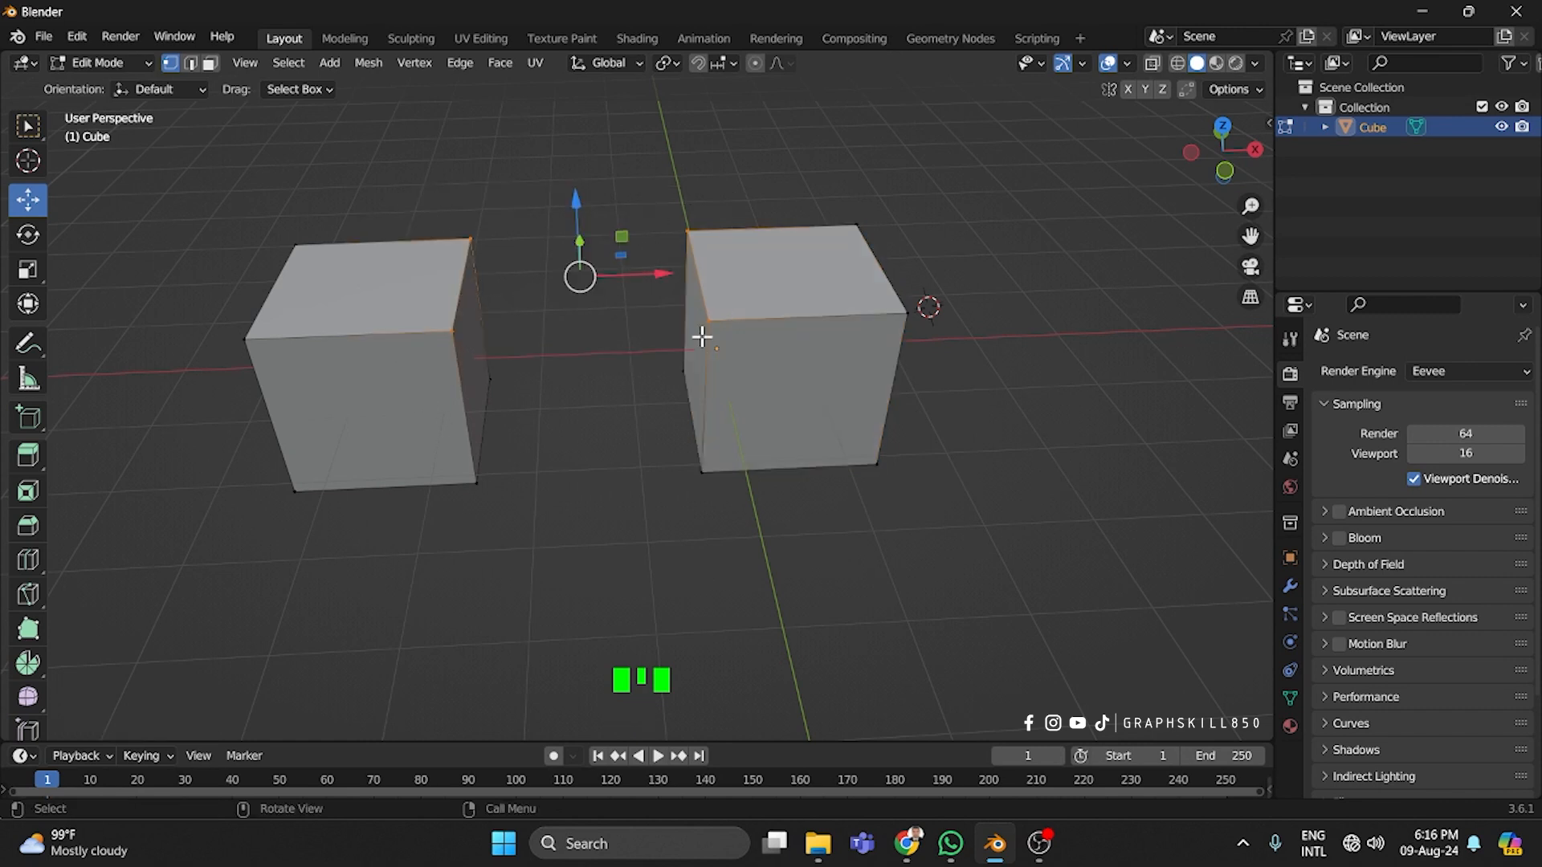
middle_click_drag(644, 441, 602, 448)
key("Tab")
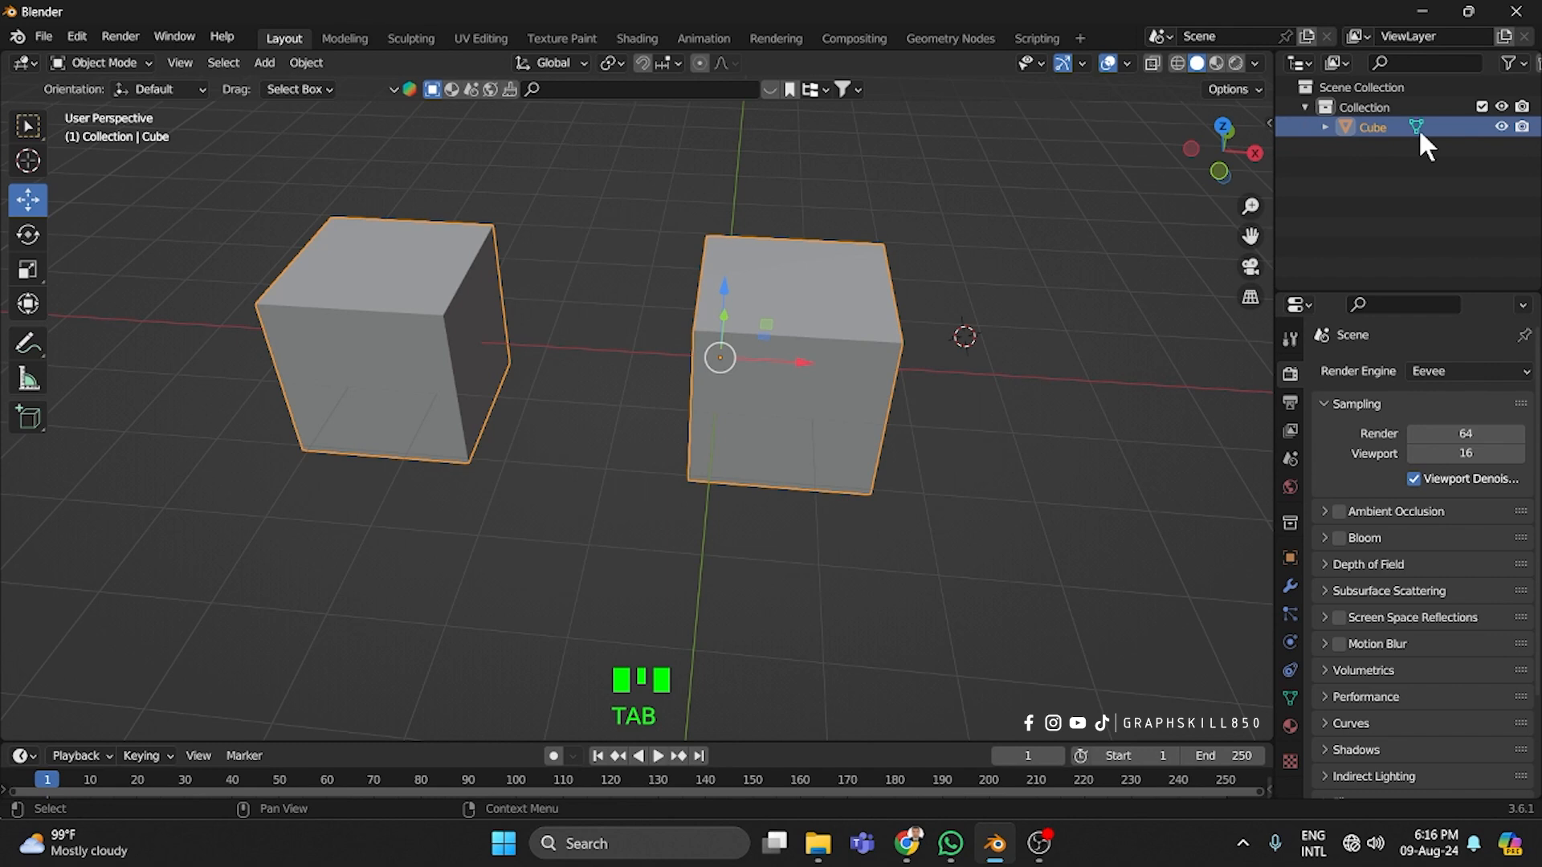
key("Tab")
Try merging the two cubes' facing back top vertices with At Center and undo the merge
middle_click_drag(845, 331, 592, 323)
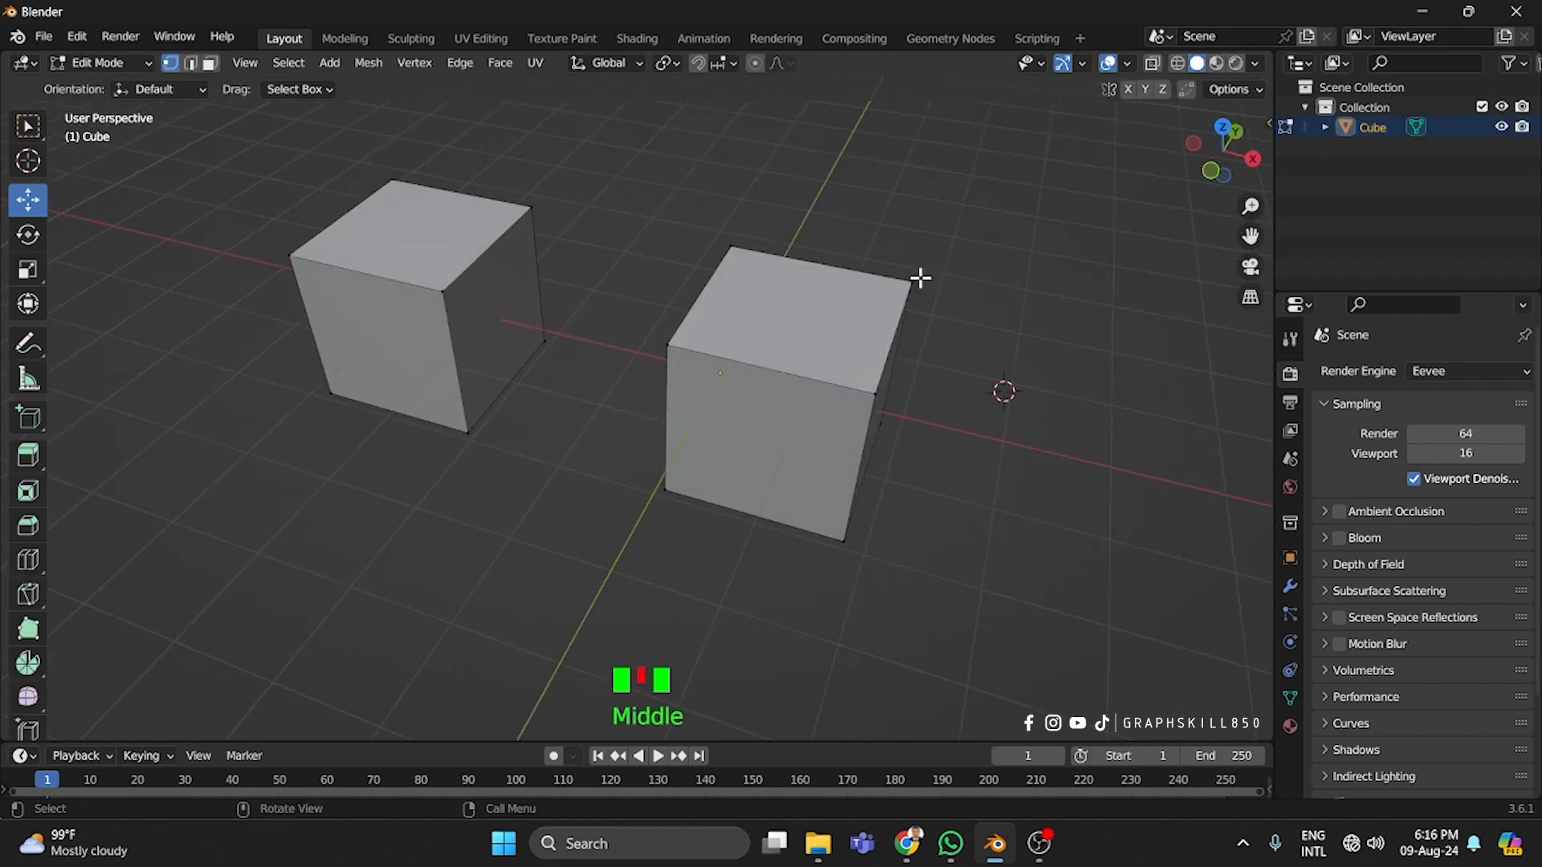
middle_click_drag(544, 372, 584, 372)
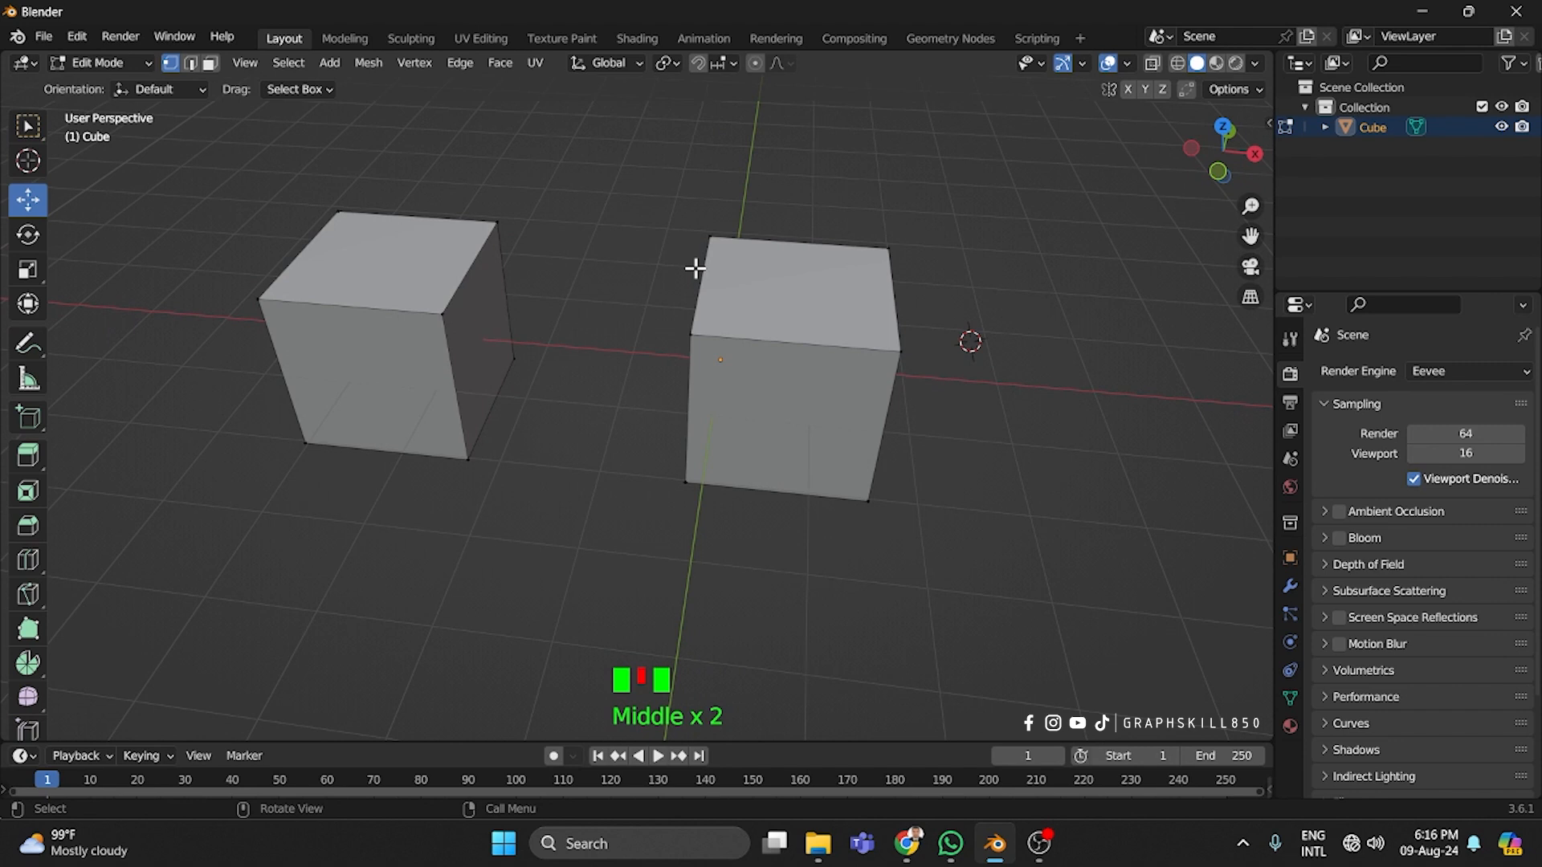
middle_click_drag(695, 269, 578, 306)
key("m")
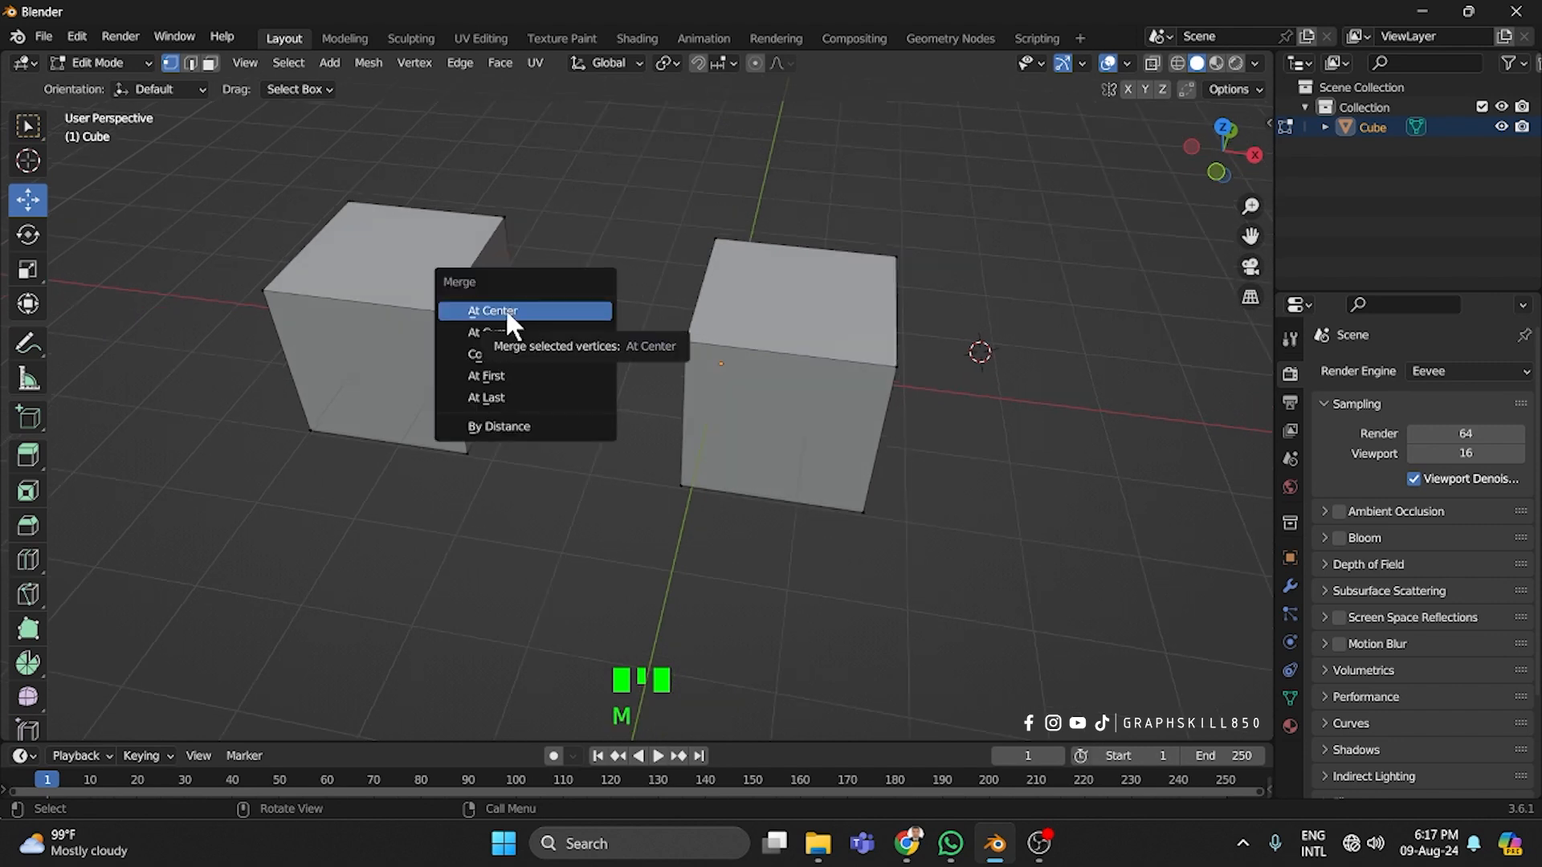
left_click(508, 353)
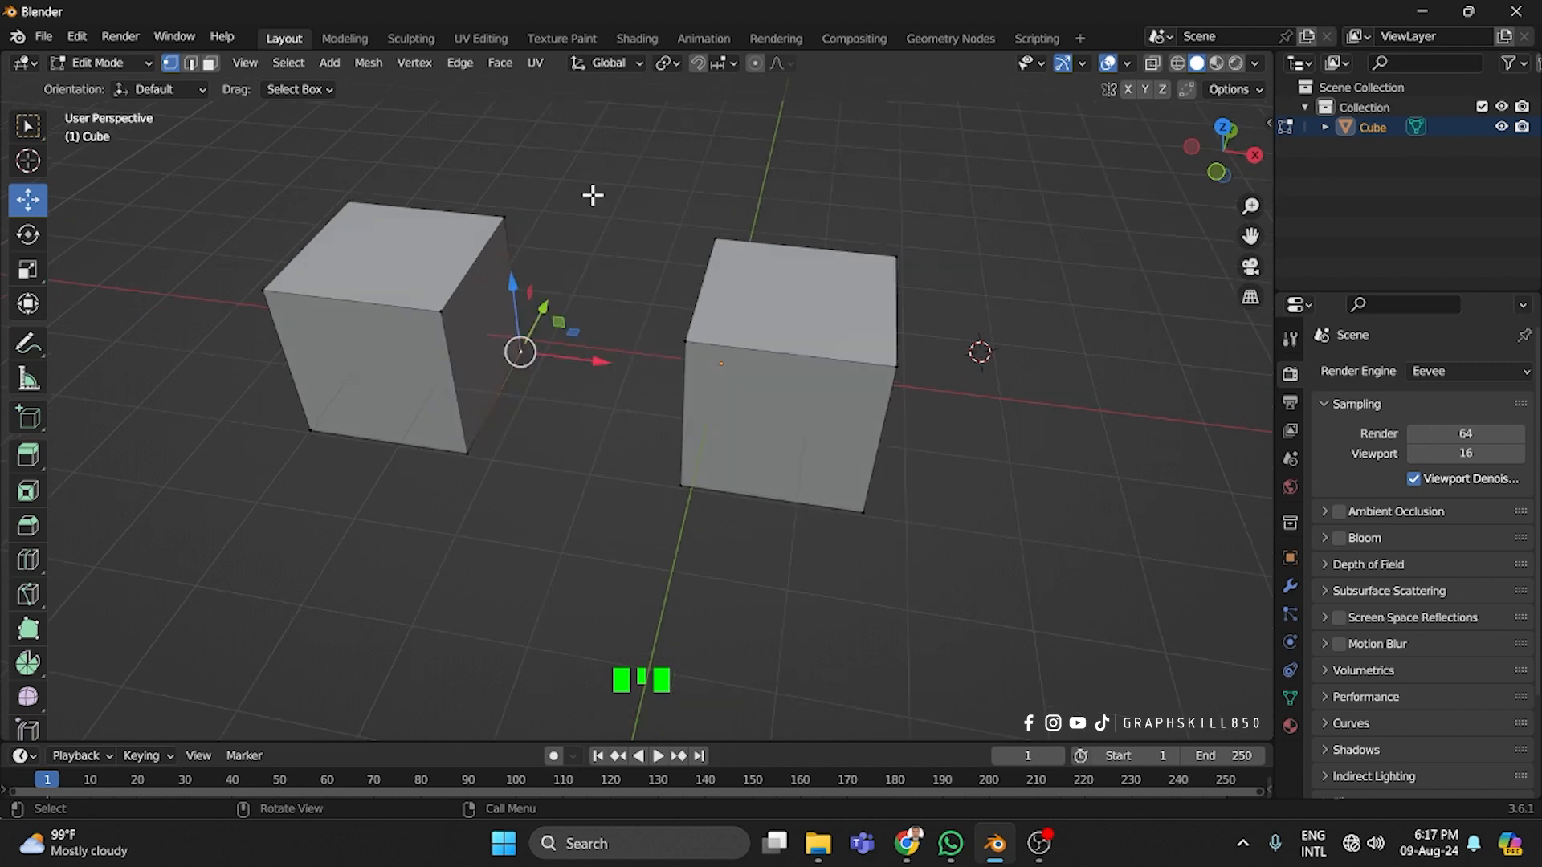
left_click(568, 238)
left_click_drag(454, 190, 737, 271)
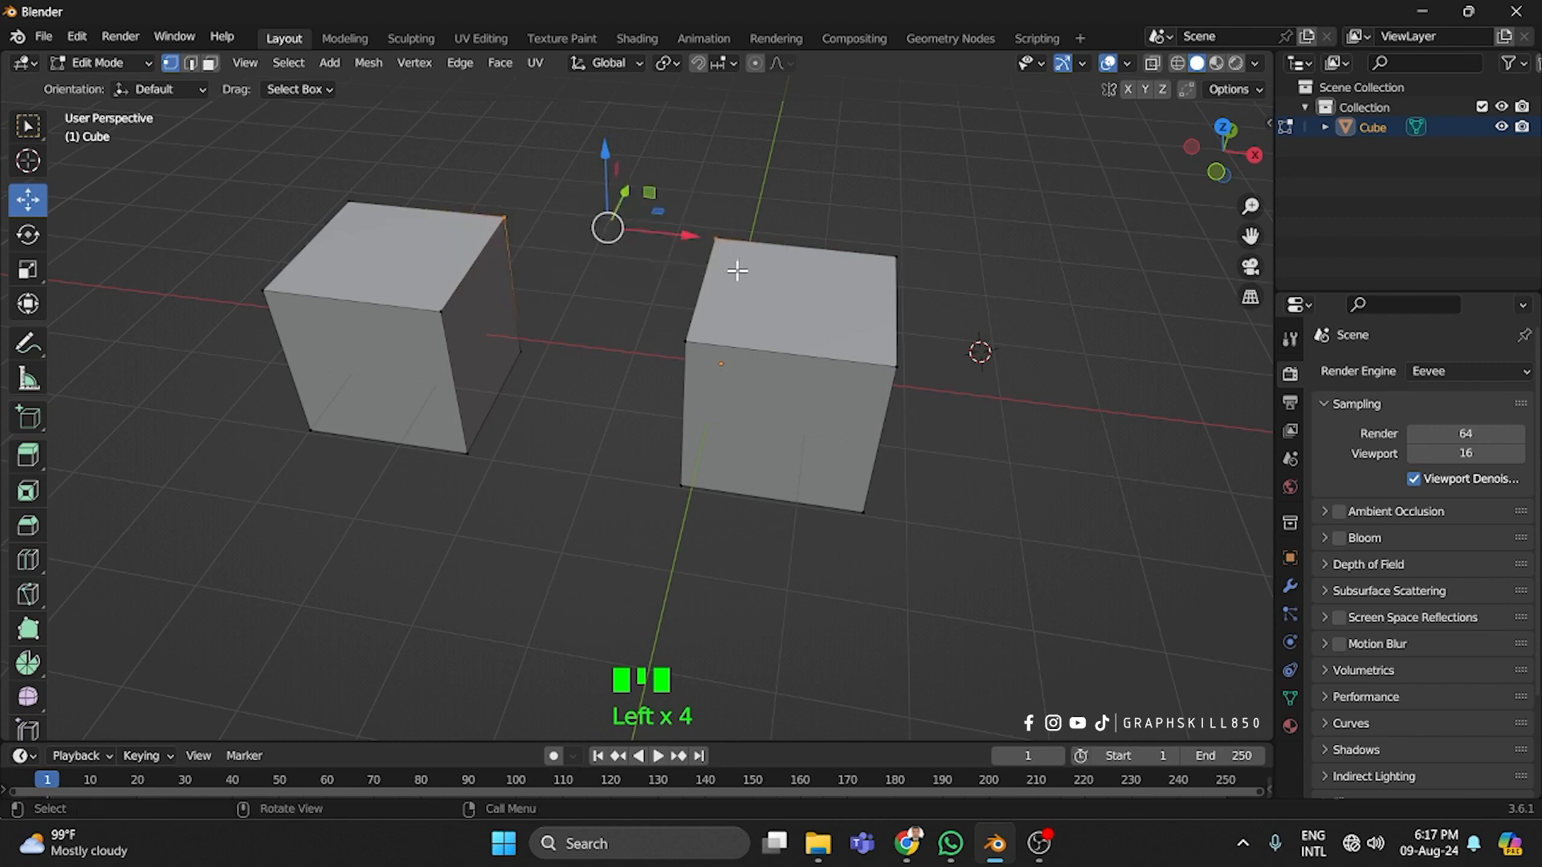
key("m")
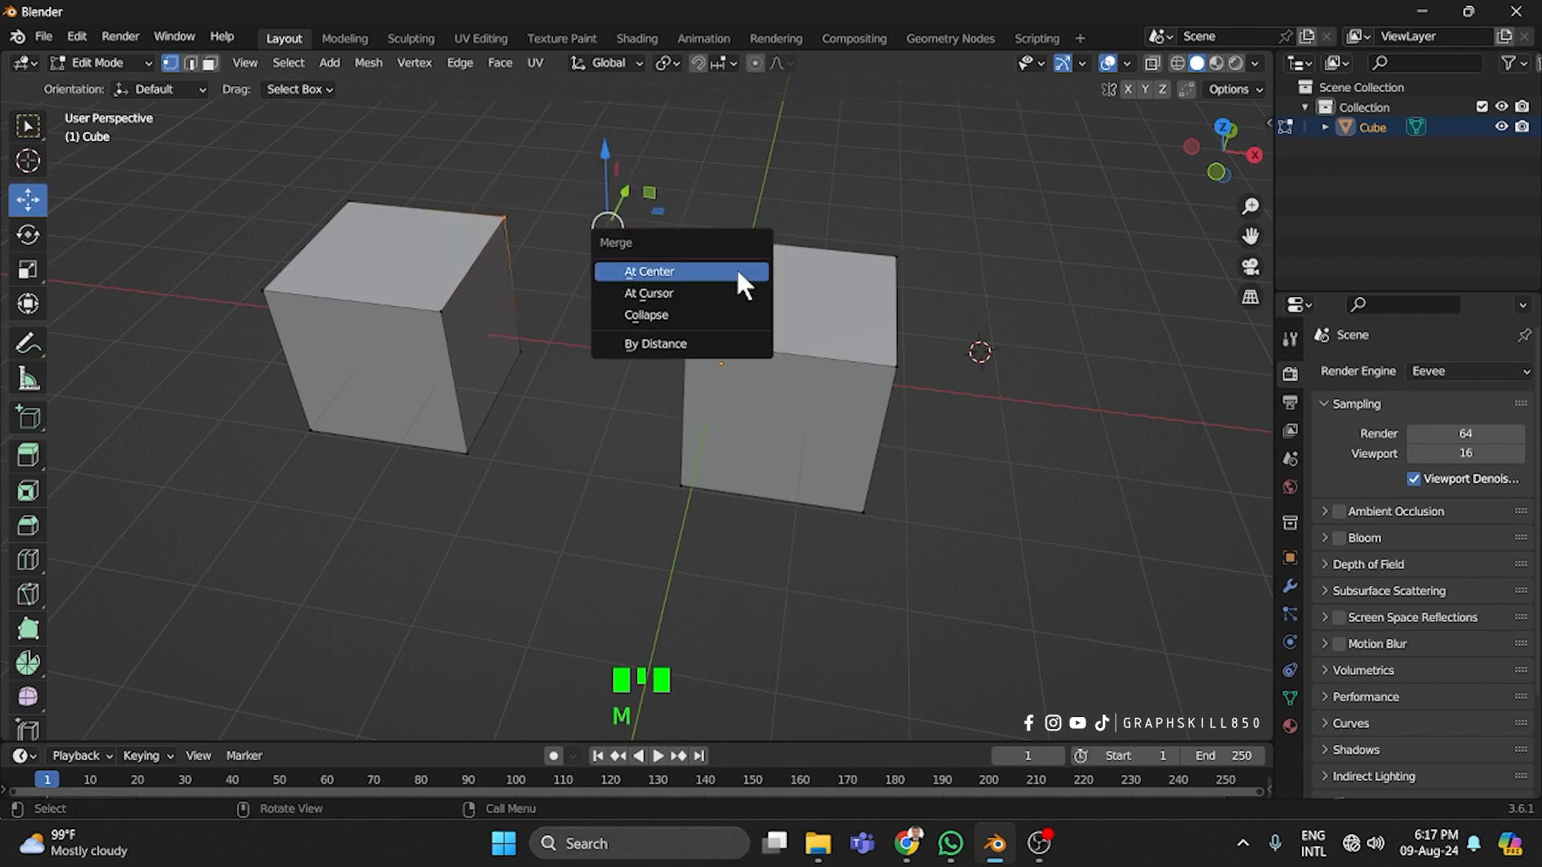
left_click(737, 271)
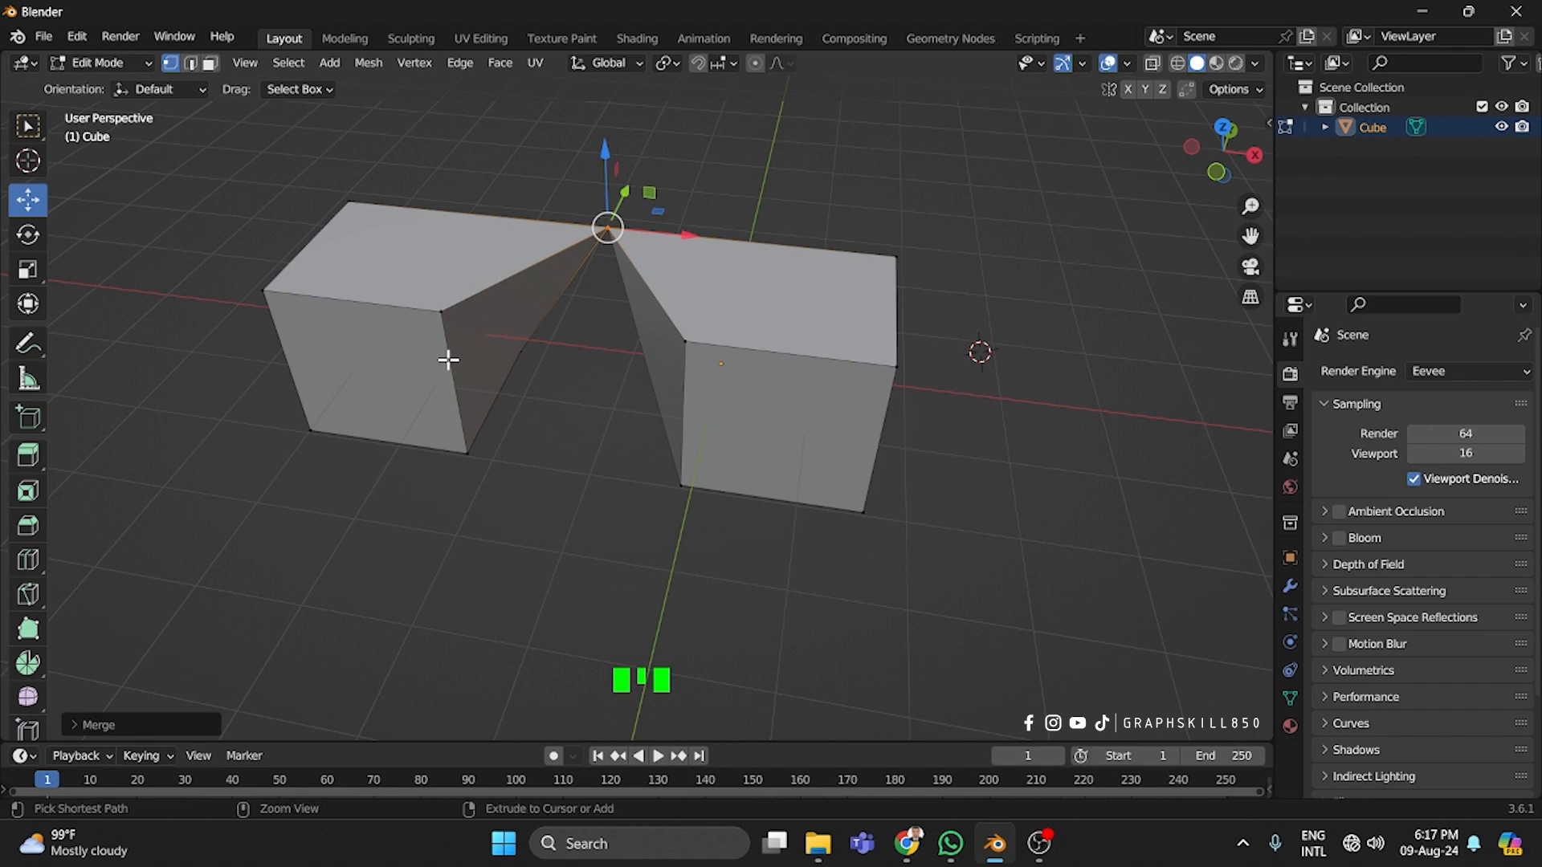
key("ctrl+z")
Try merging the two cubes' facing back top vertices with the Collapse option
left_click_drag(411, 180, 754, 272)
key("m")
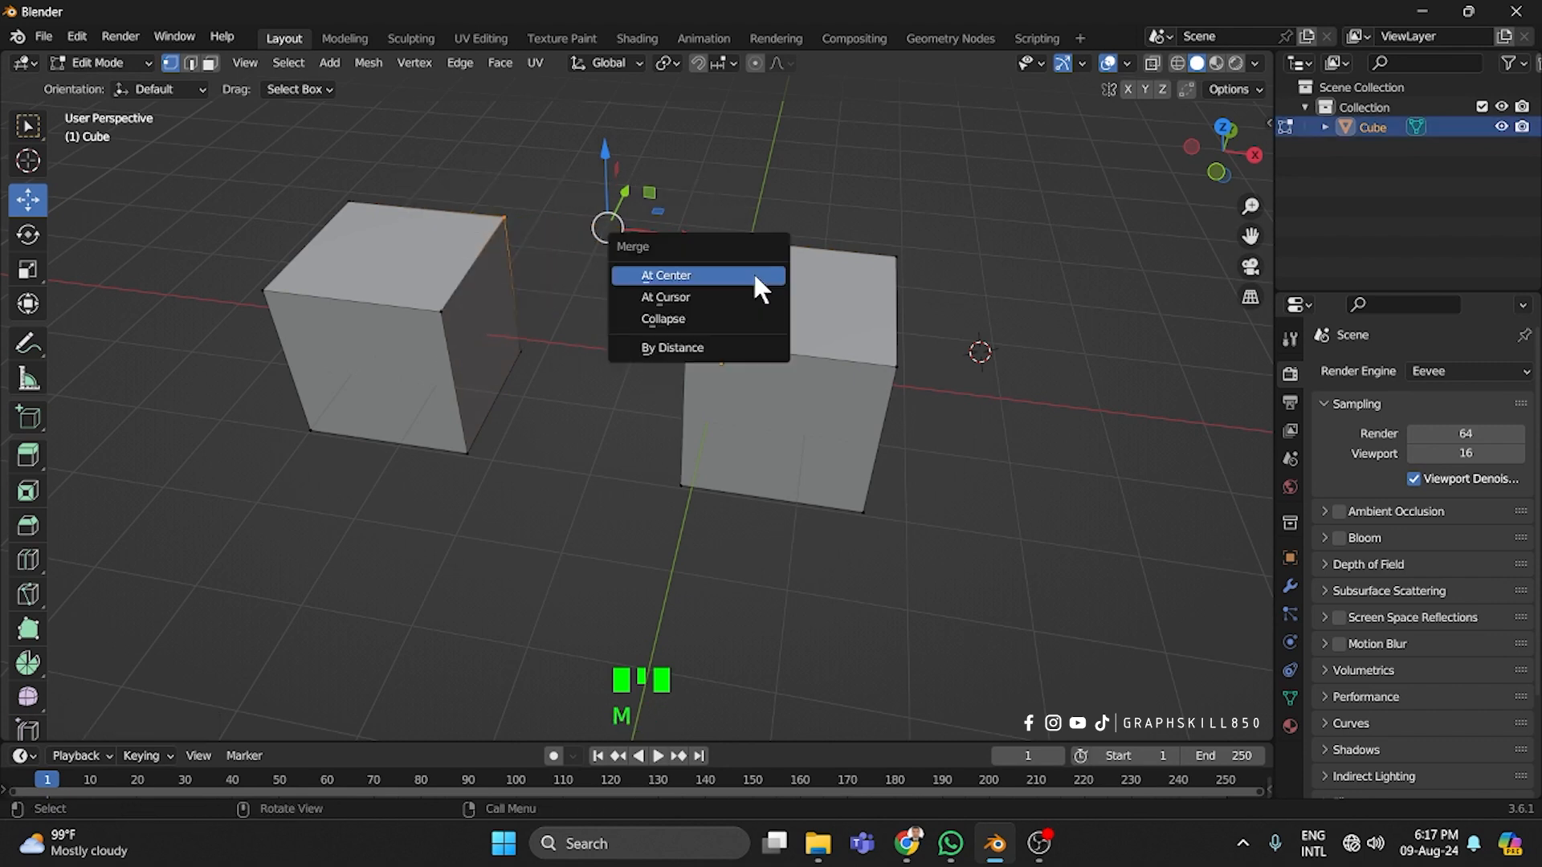
left_click(721, 323)
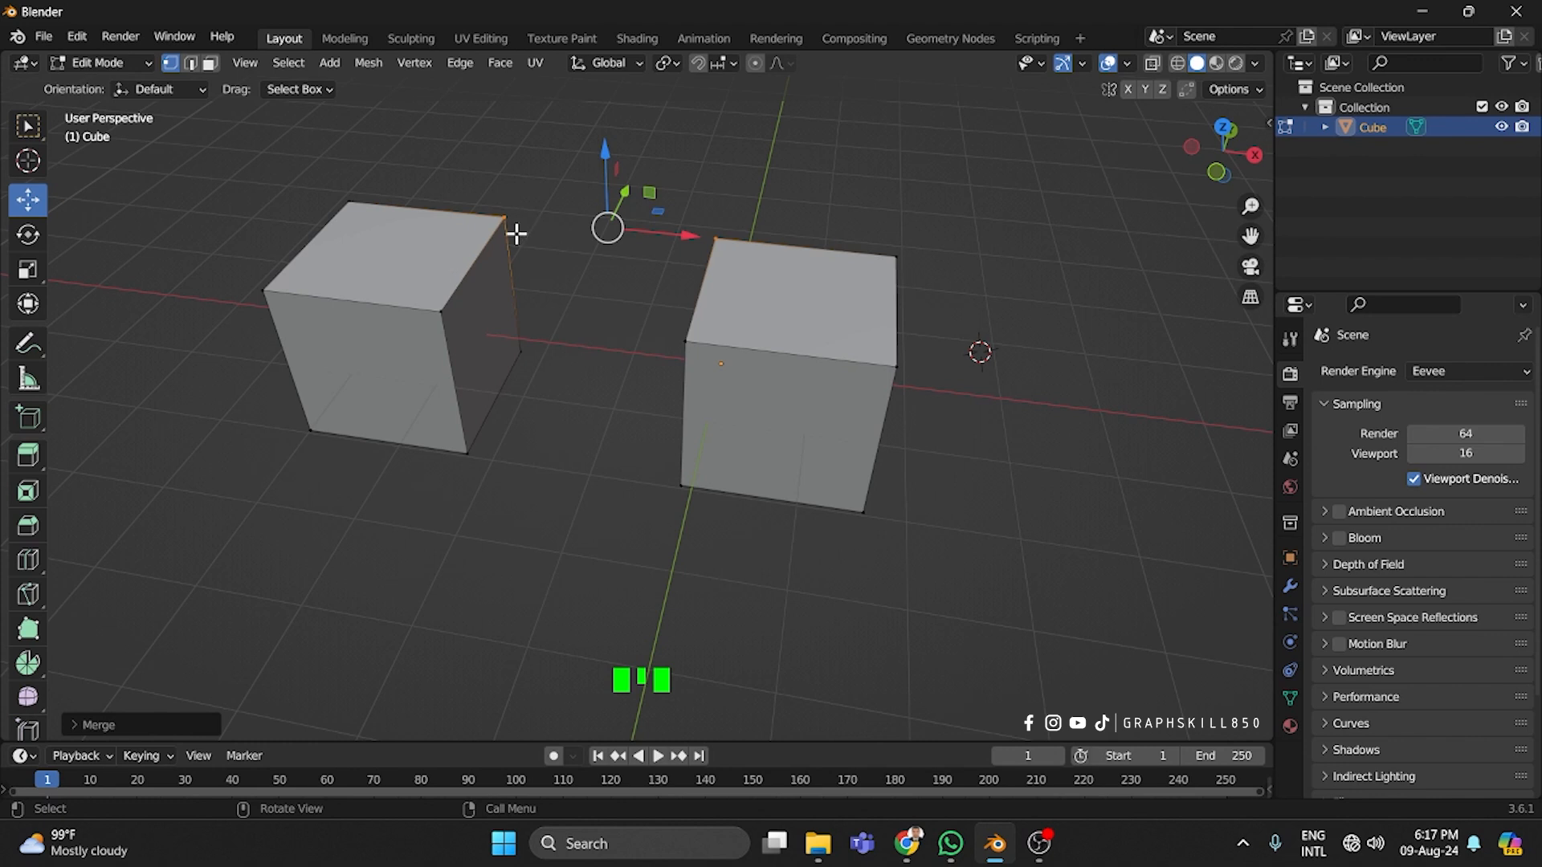
left_click_drag(438, 193, 742, 273)
key("m")
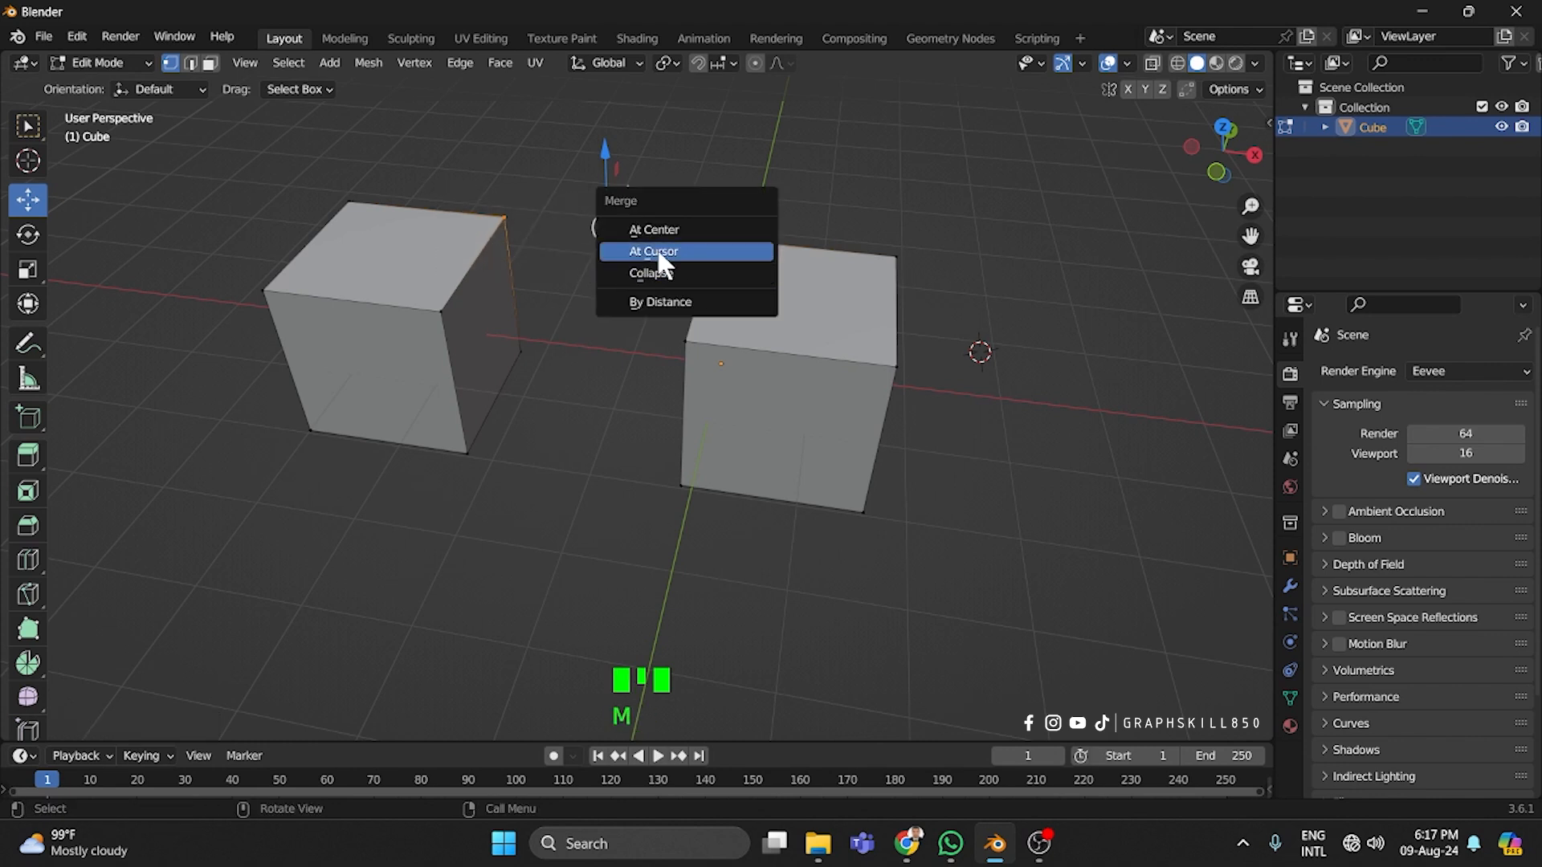
left_click(747, 273)
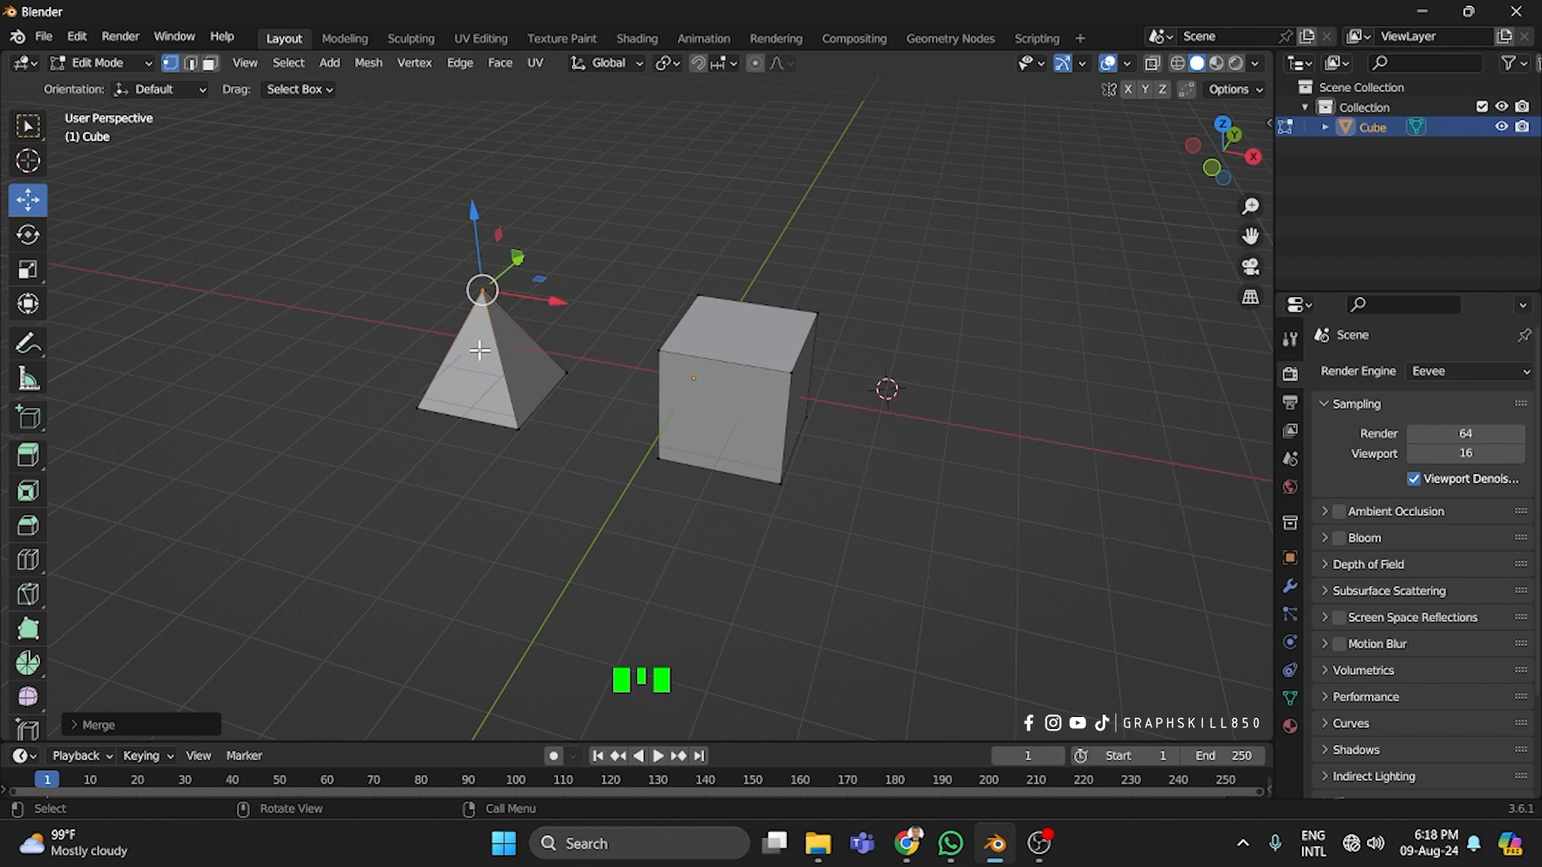
Undo the merge on the left cube's top and try merging its four top vertices By Distance
key("ctrl+z")
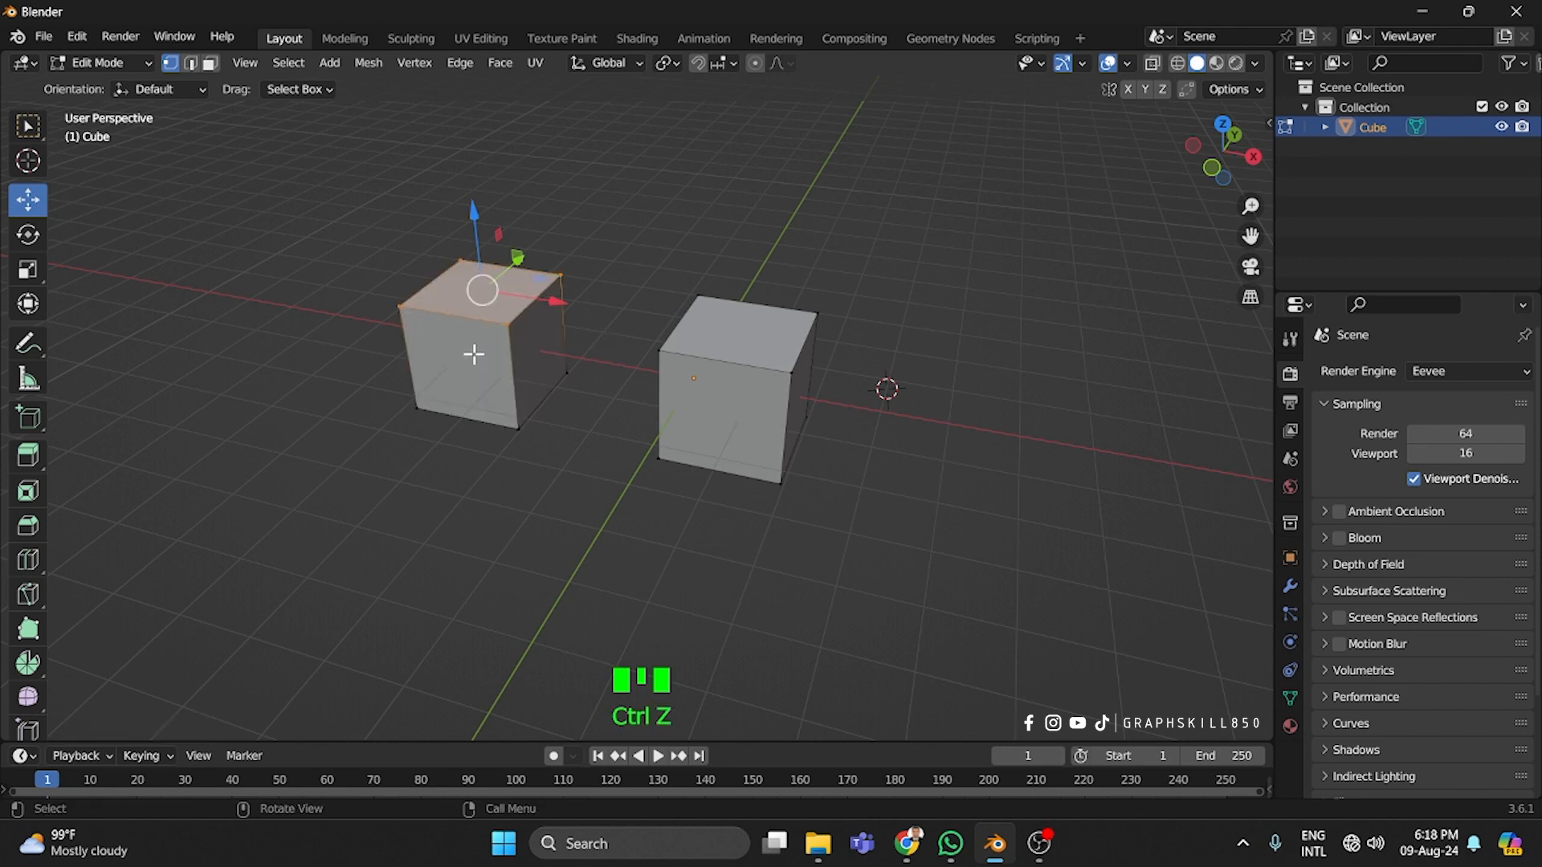
key("m")
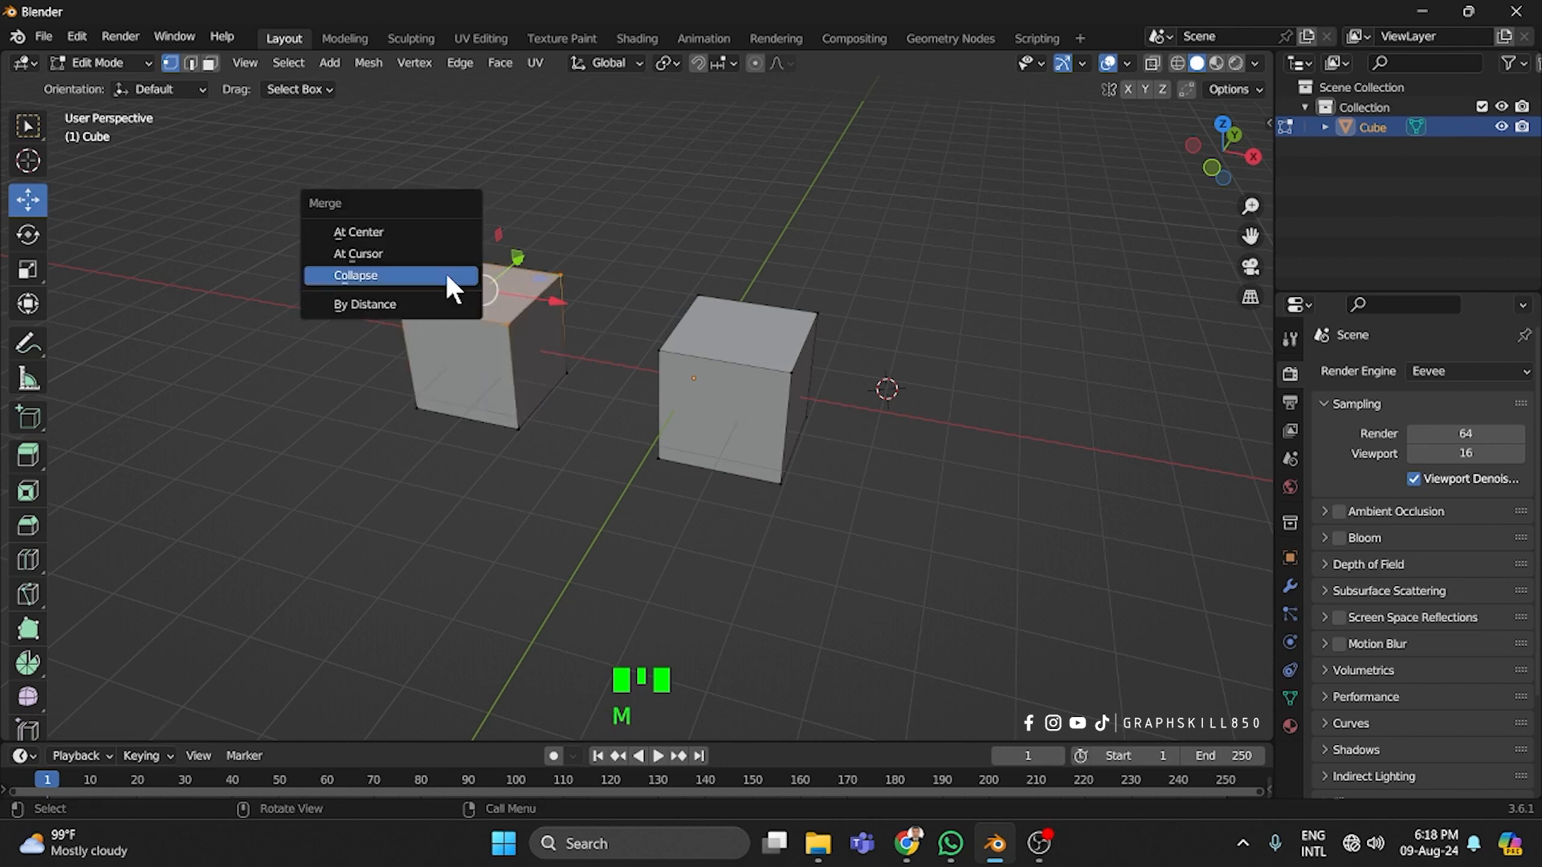
left_click(407, 302)
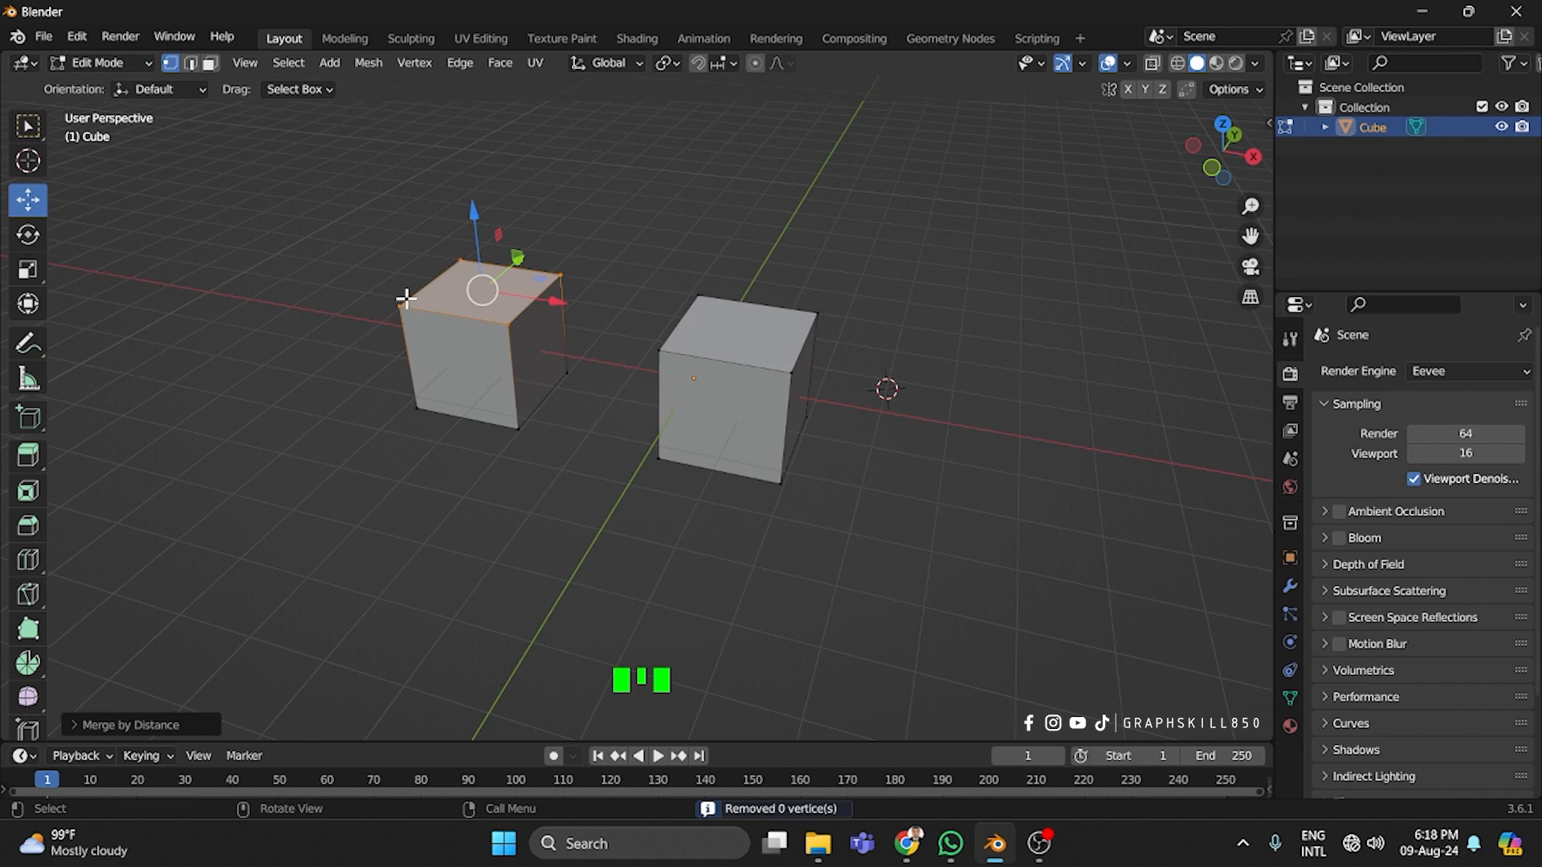
Return to Object Mode and delete the object containing both cubes
key("a")
key("Delete")
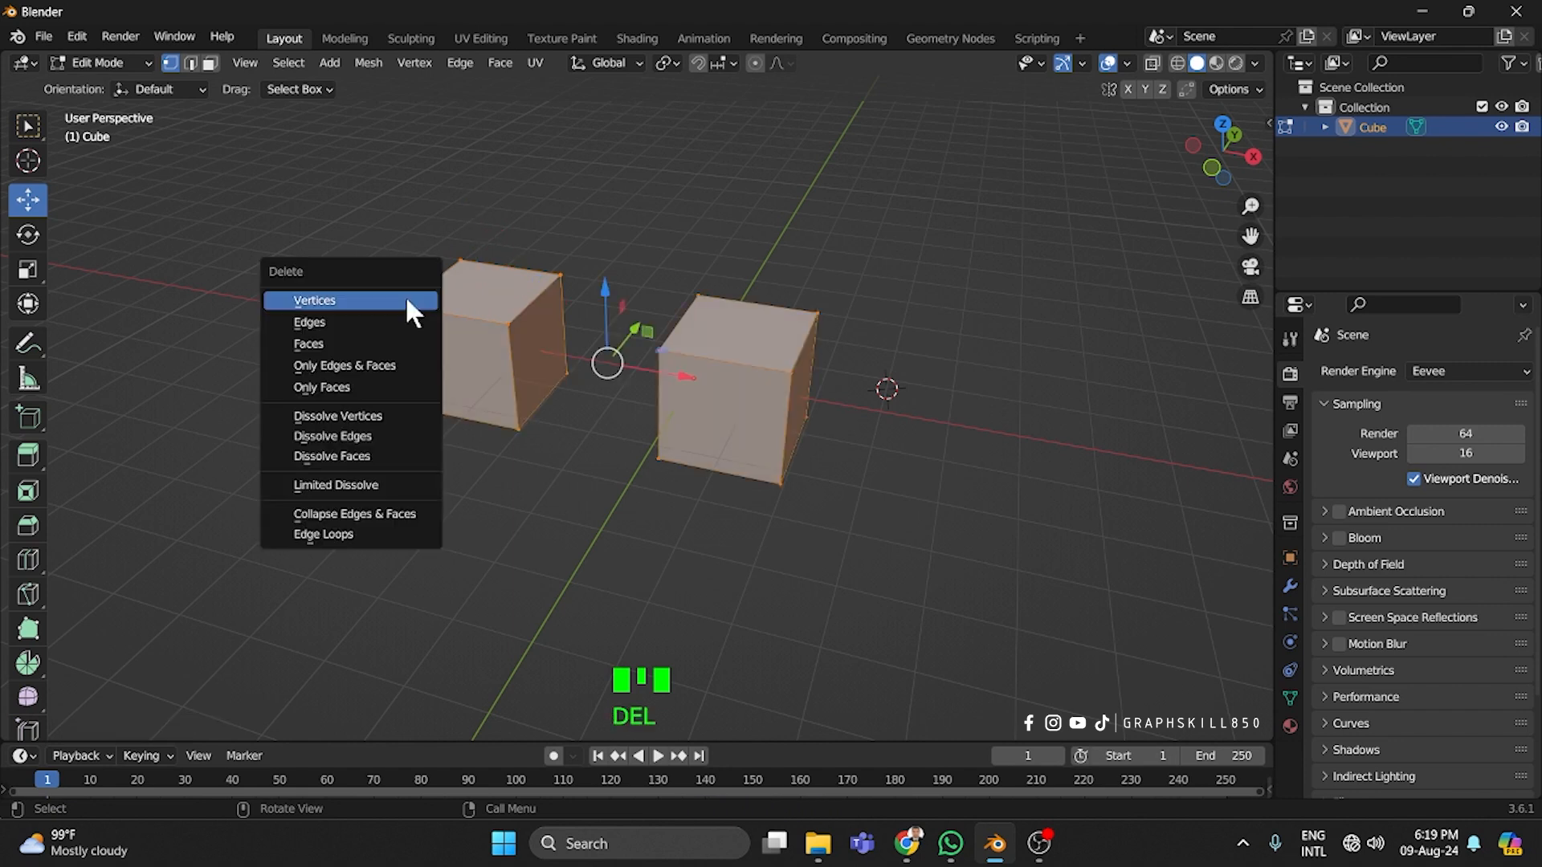
left_click(226, 382)
key("Tab")
key("Delete")
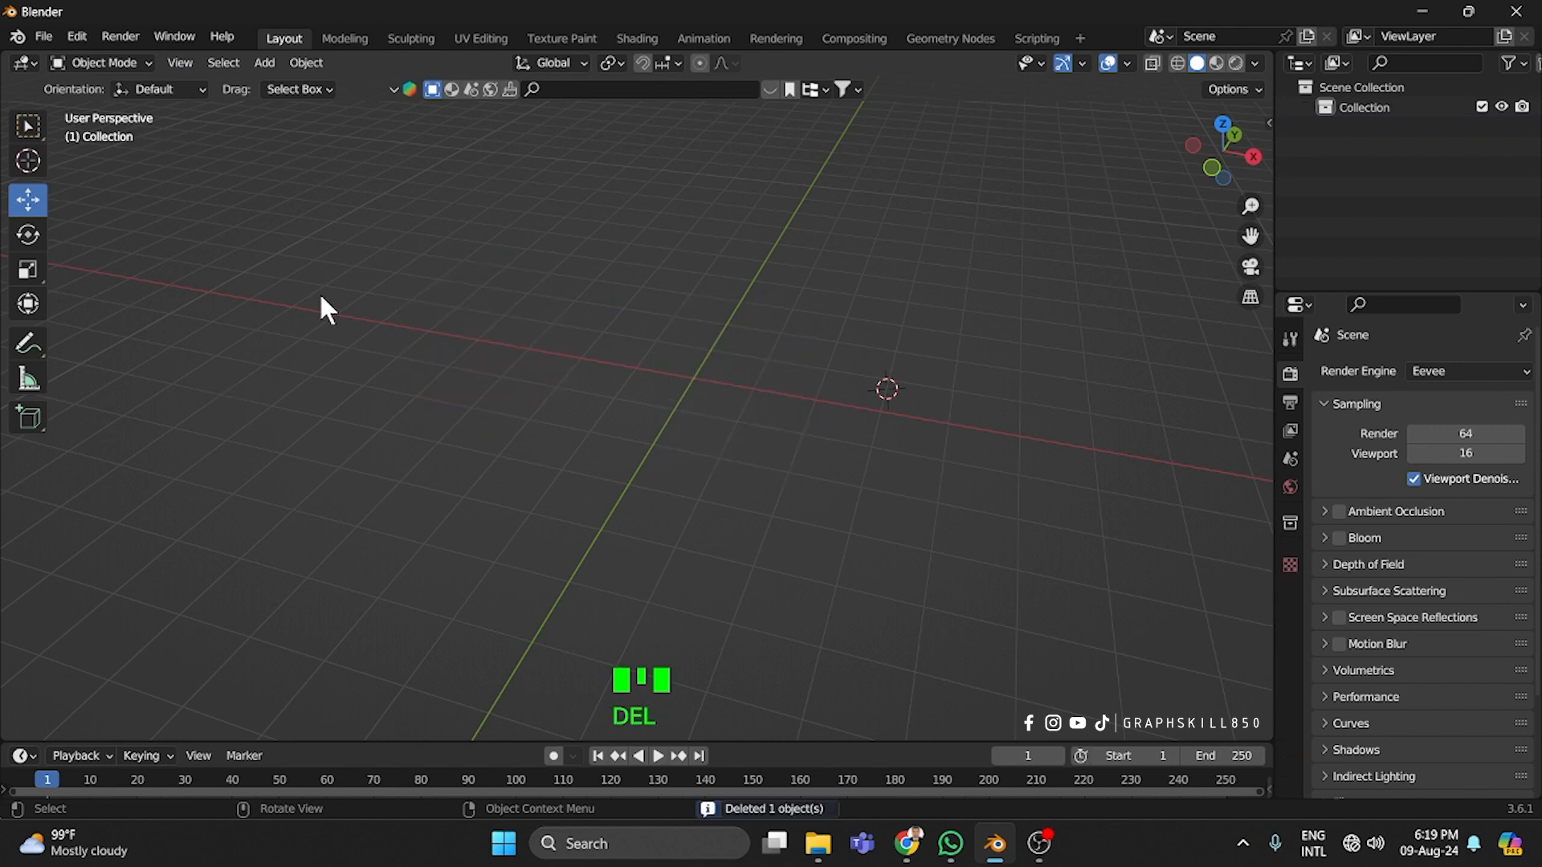
Add a cylinder mesh and select all vertices of its top face in Edit Mode
key("shift+a")
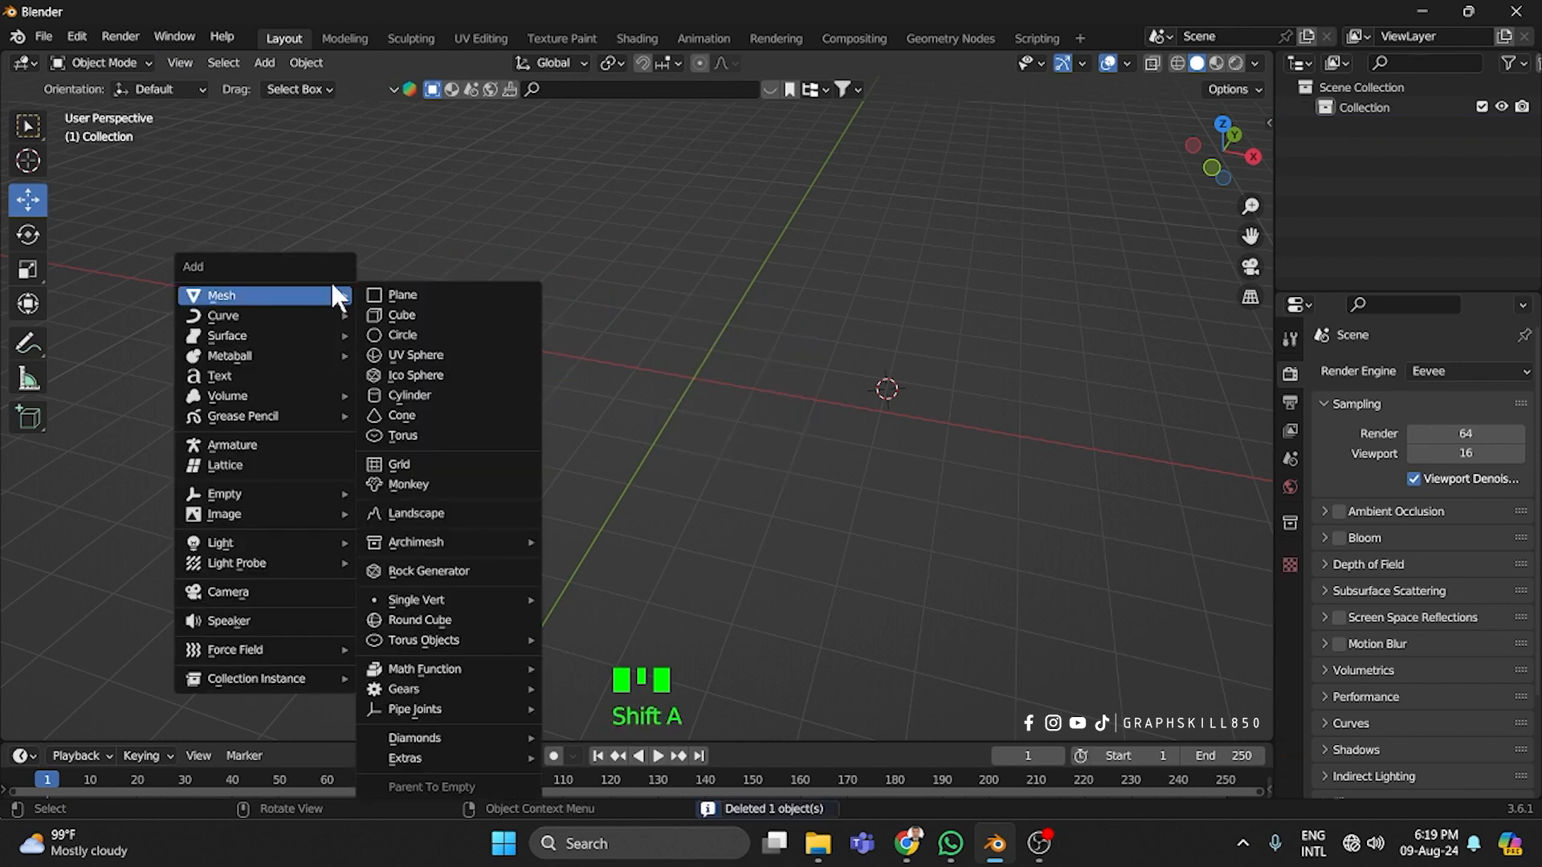
left_click(398, 396)
key("Tab")
middle_click_drag(455, 413, 409, 327, "shift")
left_click_drag(411, 267, 651, 351)
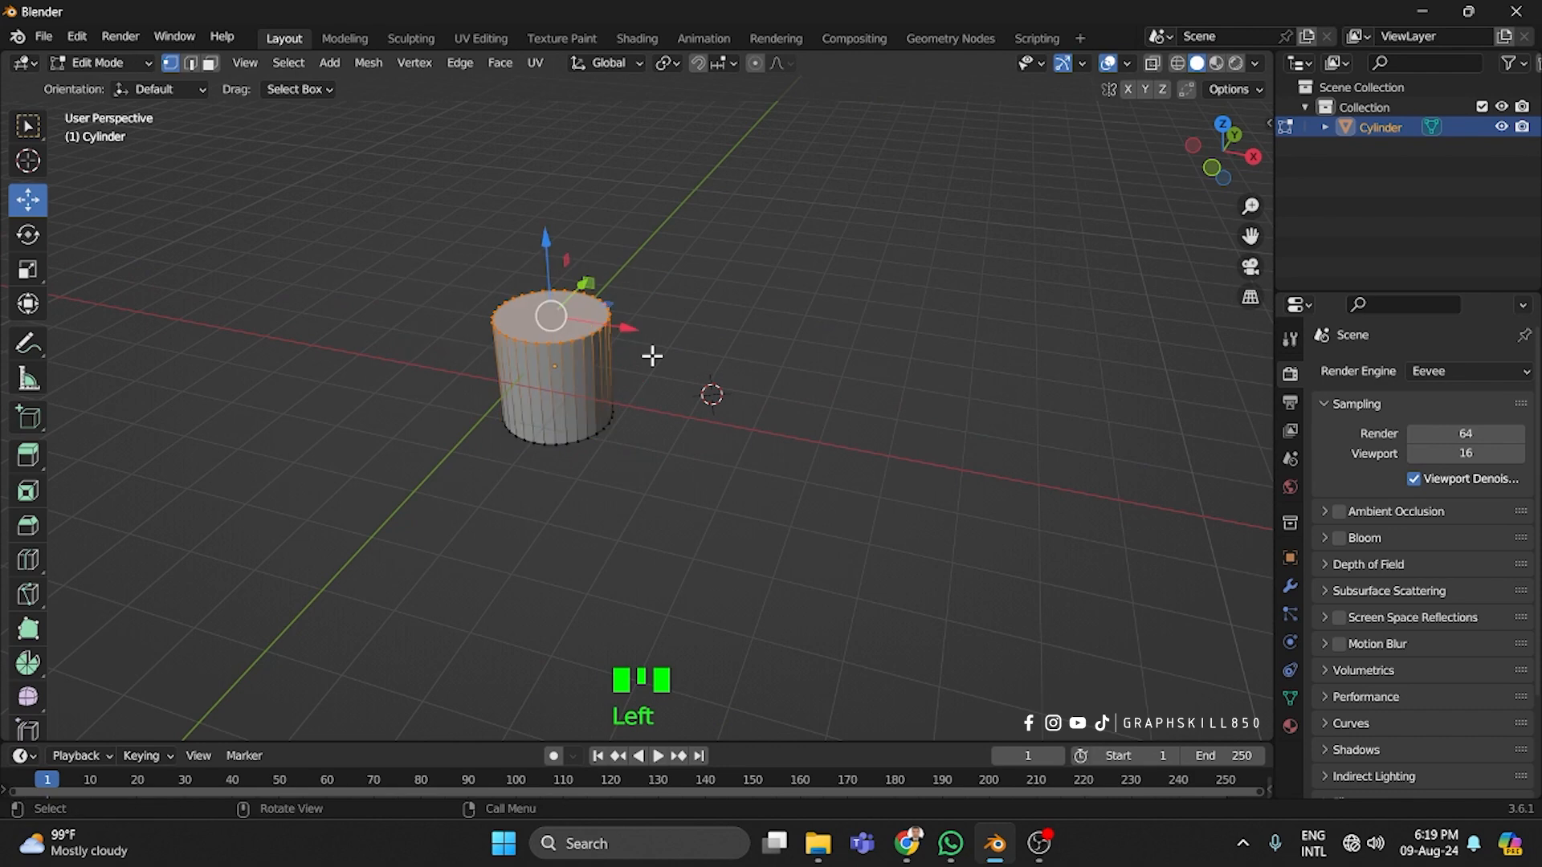
Scale the cylinder's selected top-face vertices to 0 so they all meet at a single point
key("s")
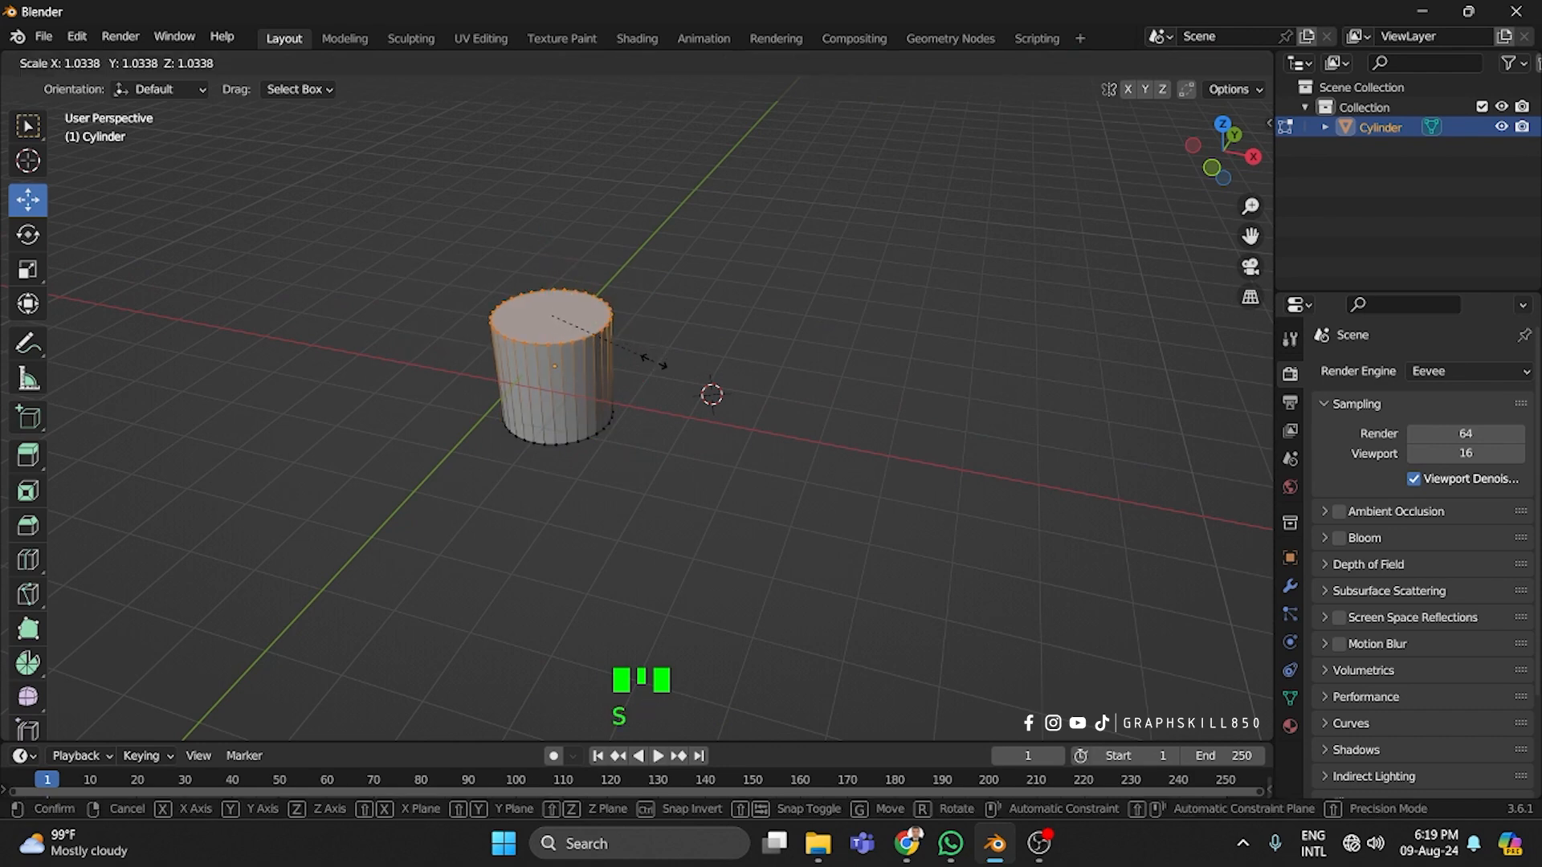
key("0")
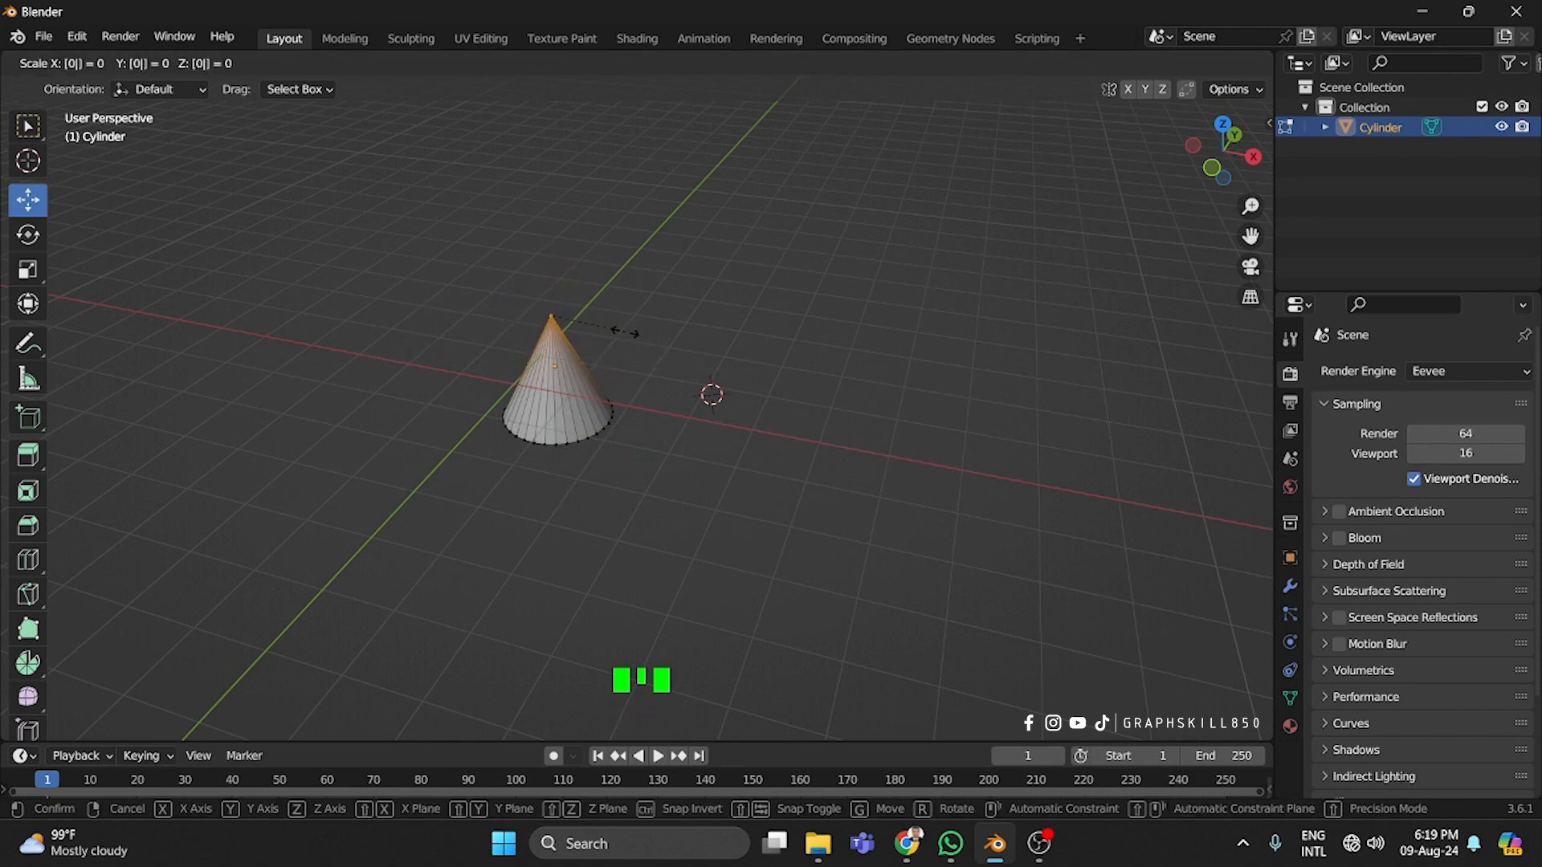
left_click(625, 331)
Pull individual overlapping vertices at the cone's tip away along the X axis to test whether they are still separate
scroll(579, 332, "up", 4)
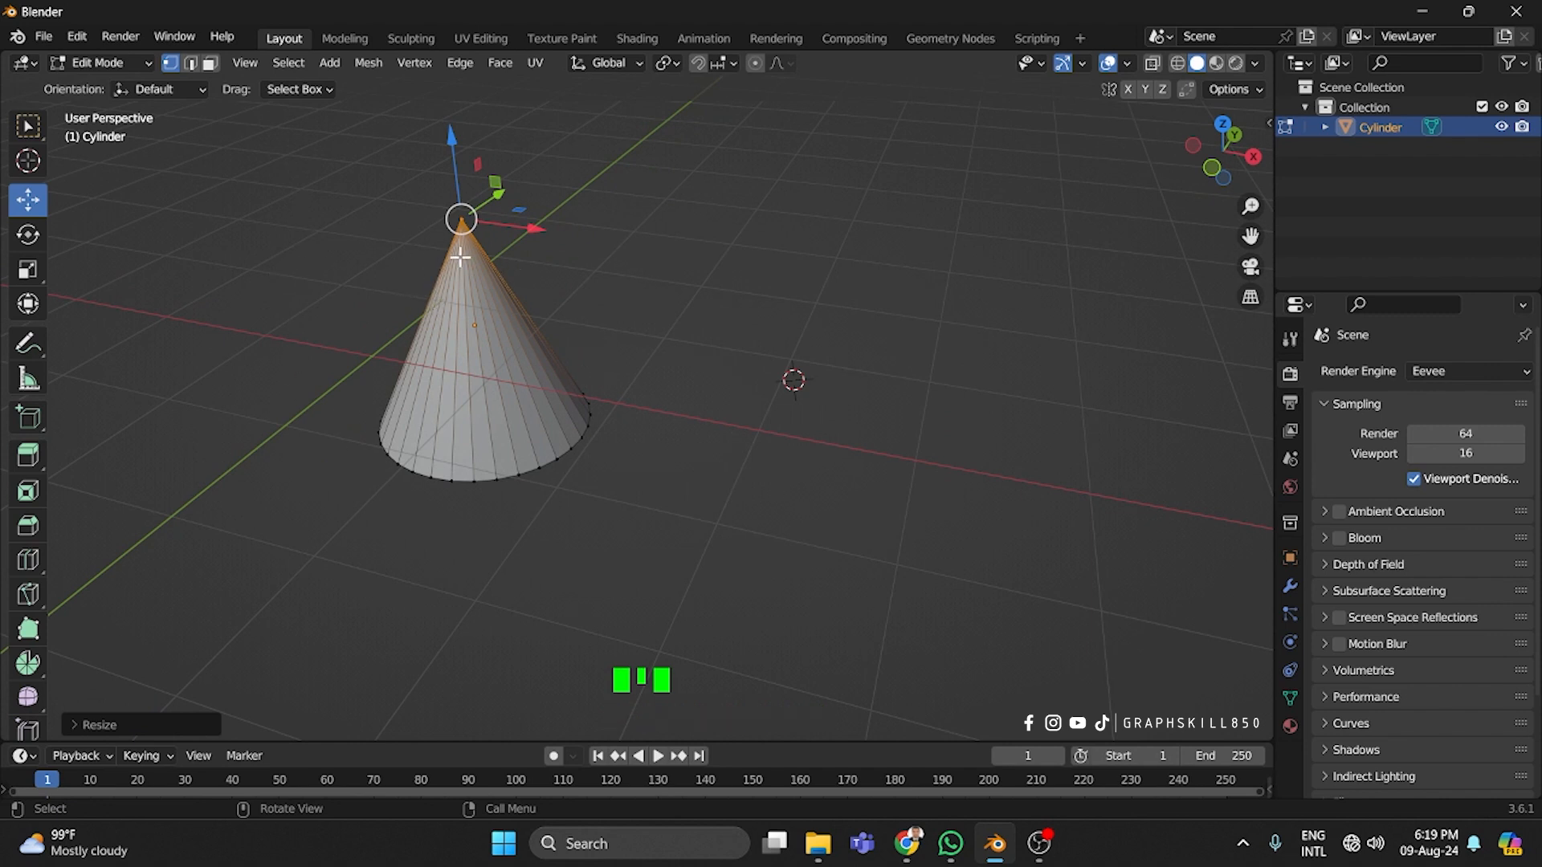
left_click(348, 292)
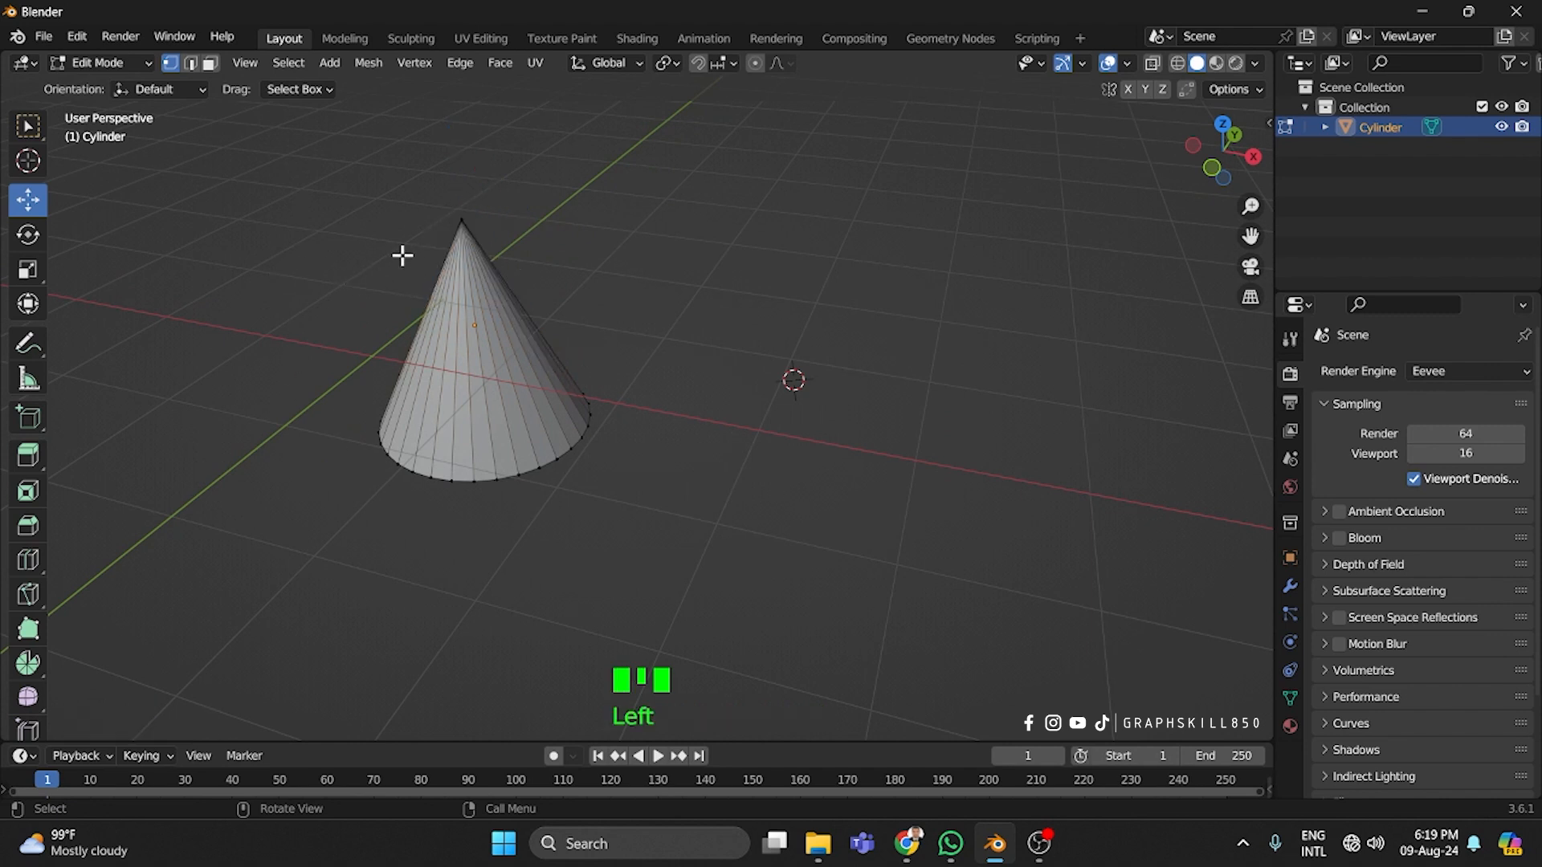
middle_click_drag(403, 256, 355, 359, "shift")
left_click(416, 321)
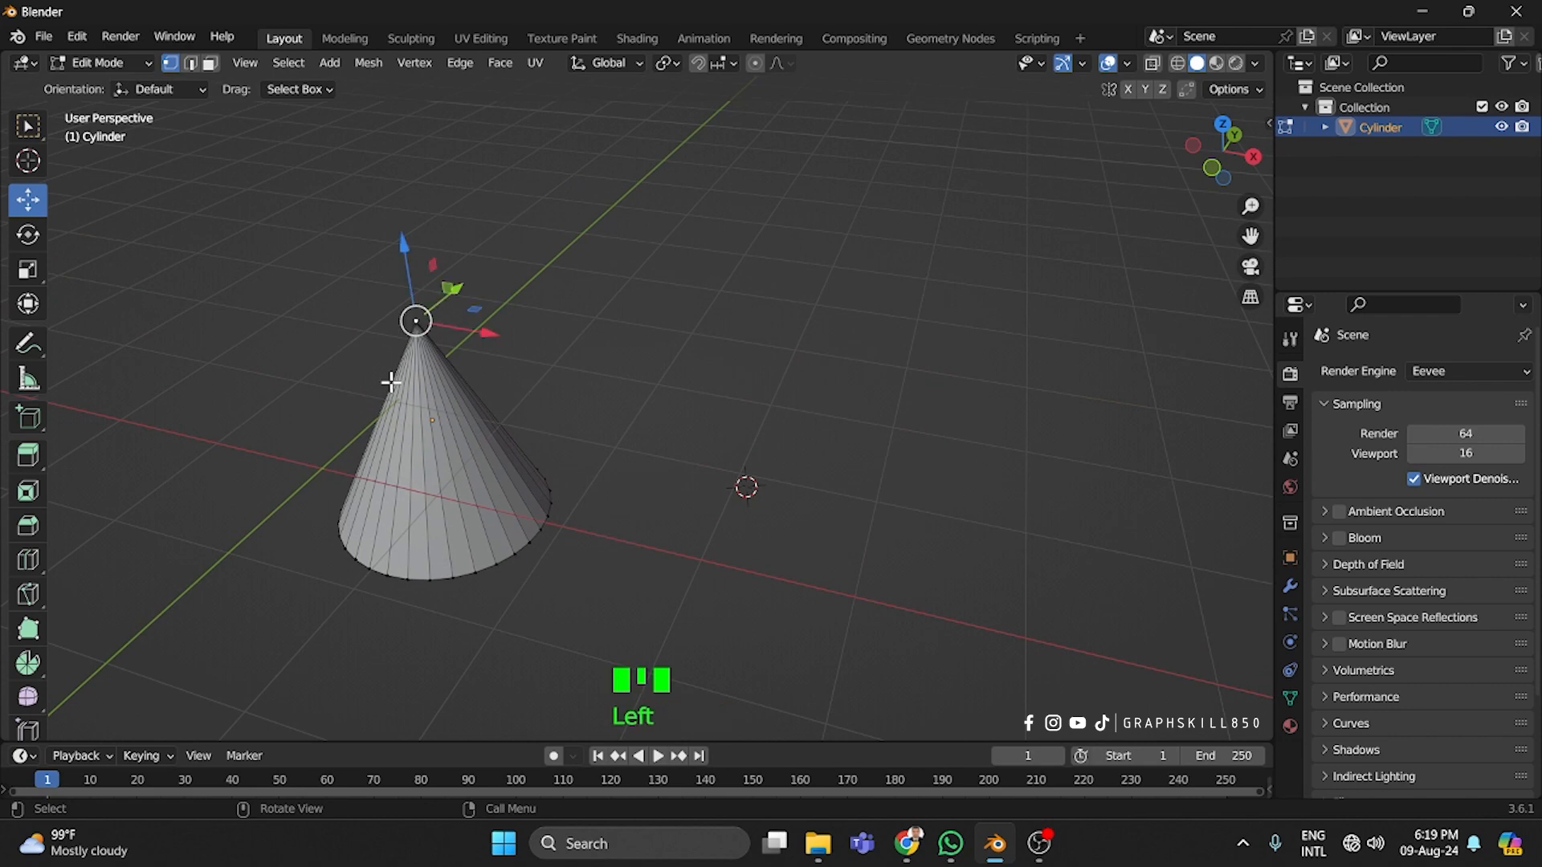
left_click_drag(474, 332, 410, 318)
left_click(416, 321)
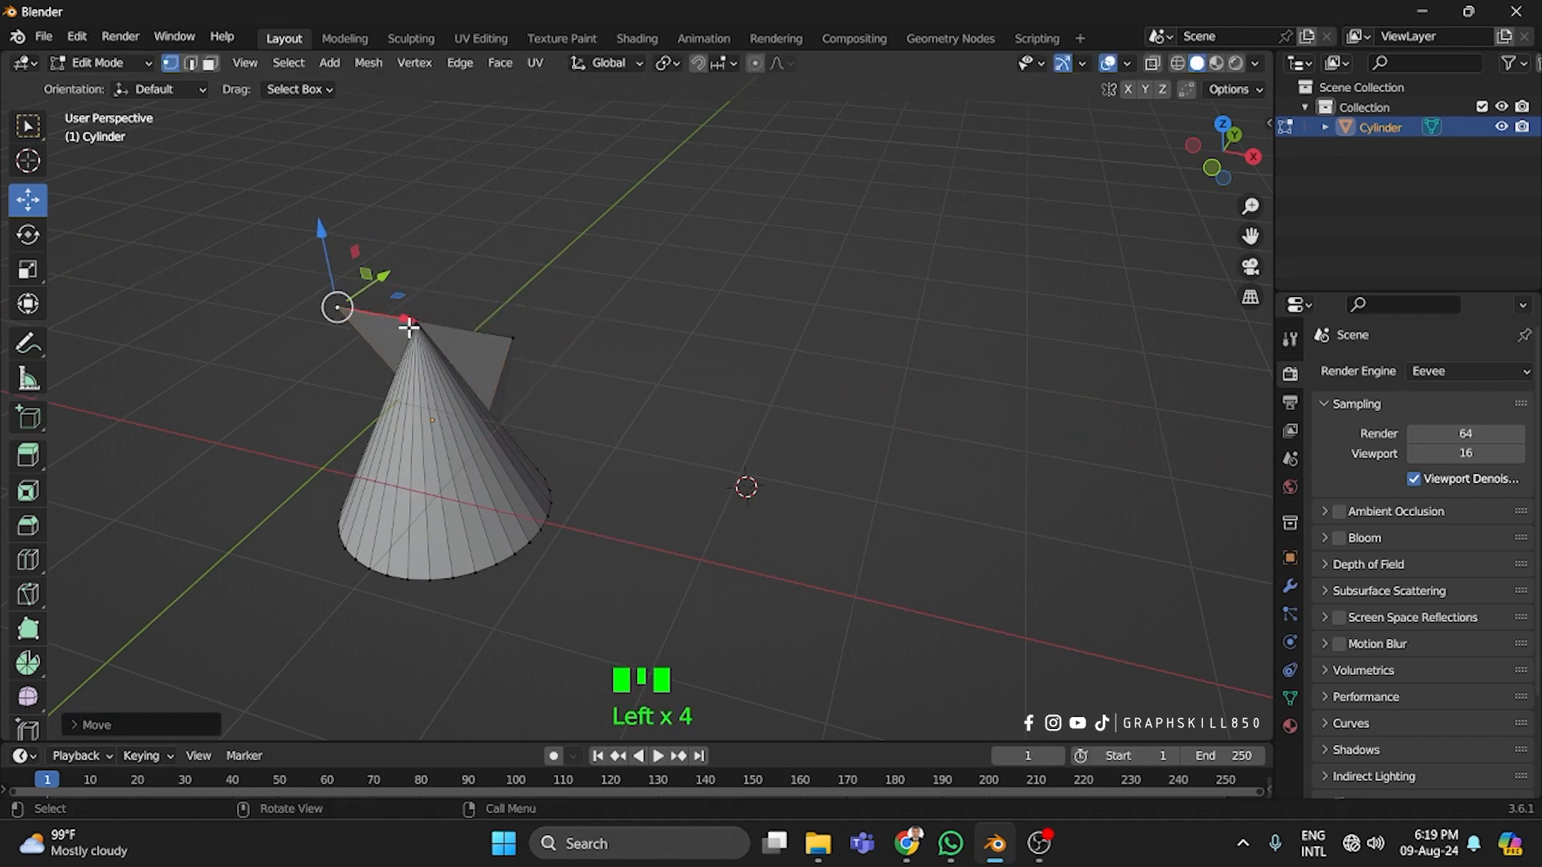
middle_click_drag(414, 325, 539, 253)
mouse_move(539, 253)
left_mouse_down()
mouse_move(498, 244)
mouse_move(562, 245)
left_mouse_up()
Undo the moves of the individual vertices at the cone's tip
key("ctrl+z")
key("ctrl+z")
key("ctrl+z")
key("ctrl+z")
key("ctrl+z")
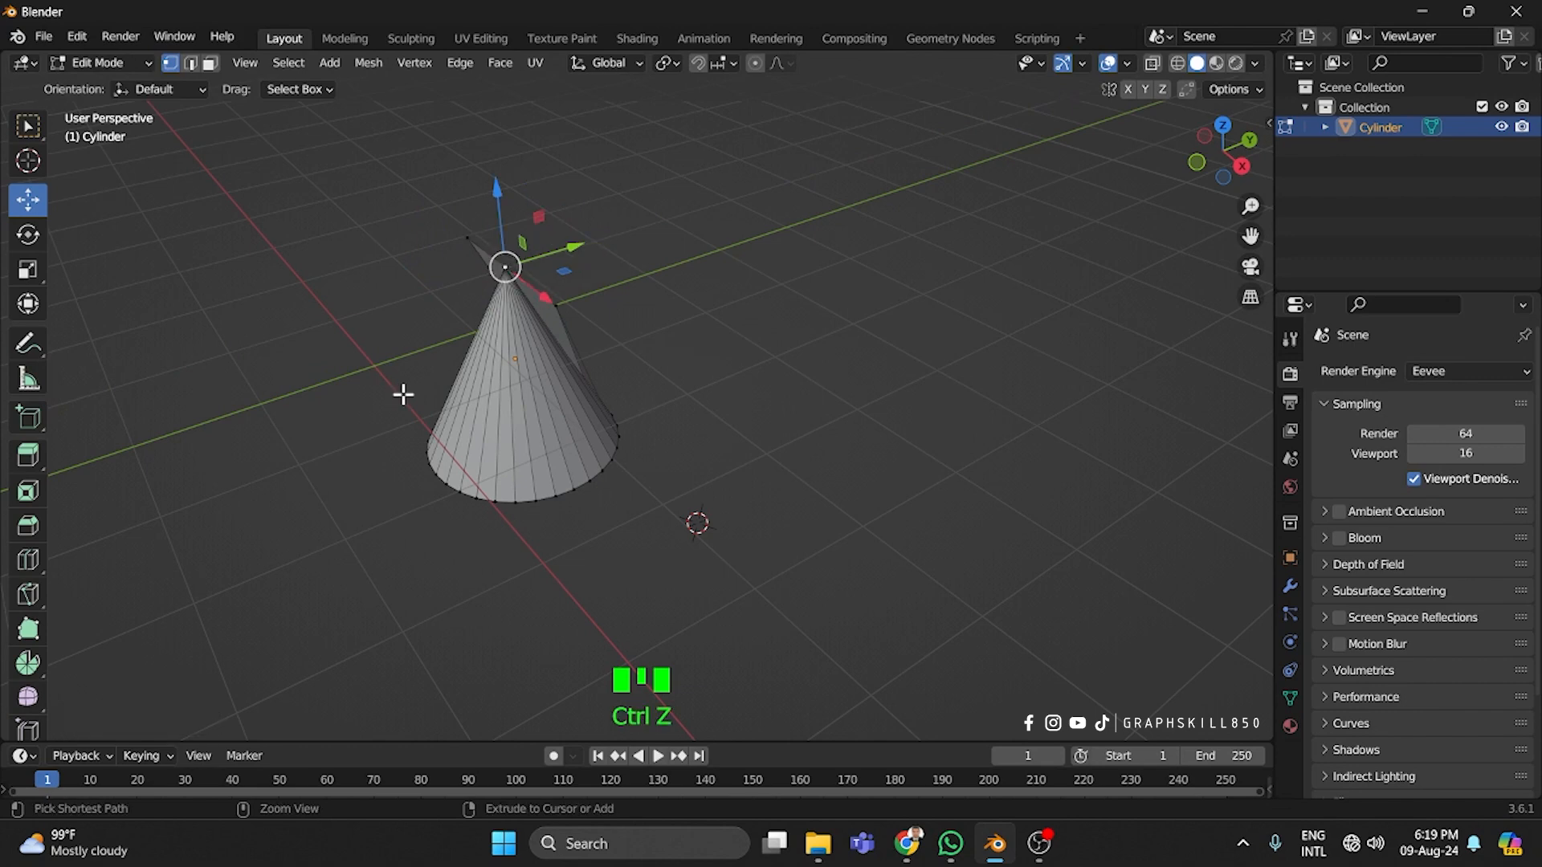
key("ctrl+z")
middle_click_drag(286, 402, 361, 389)
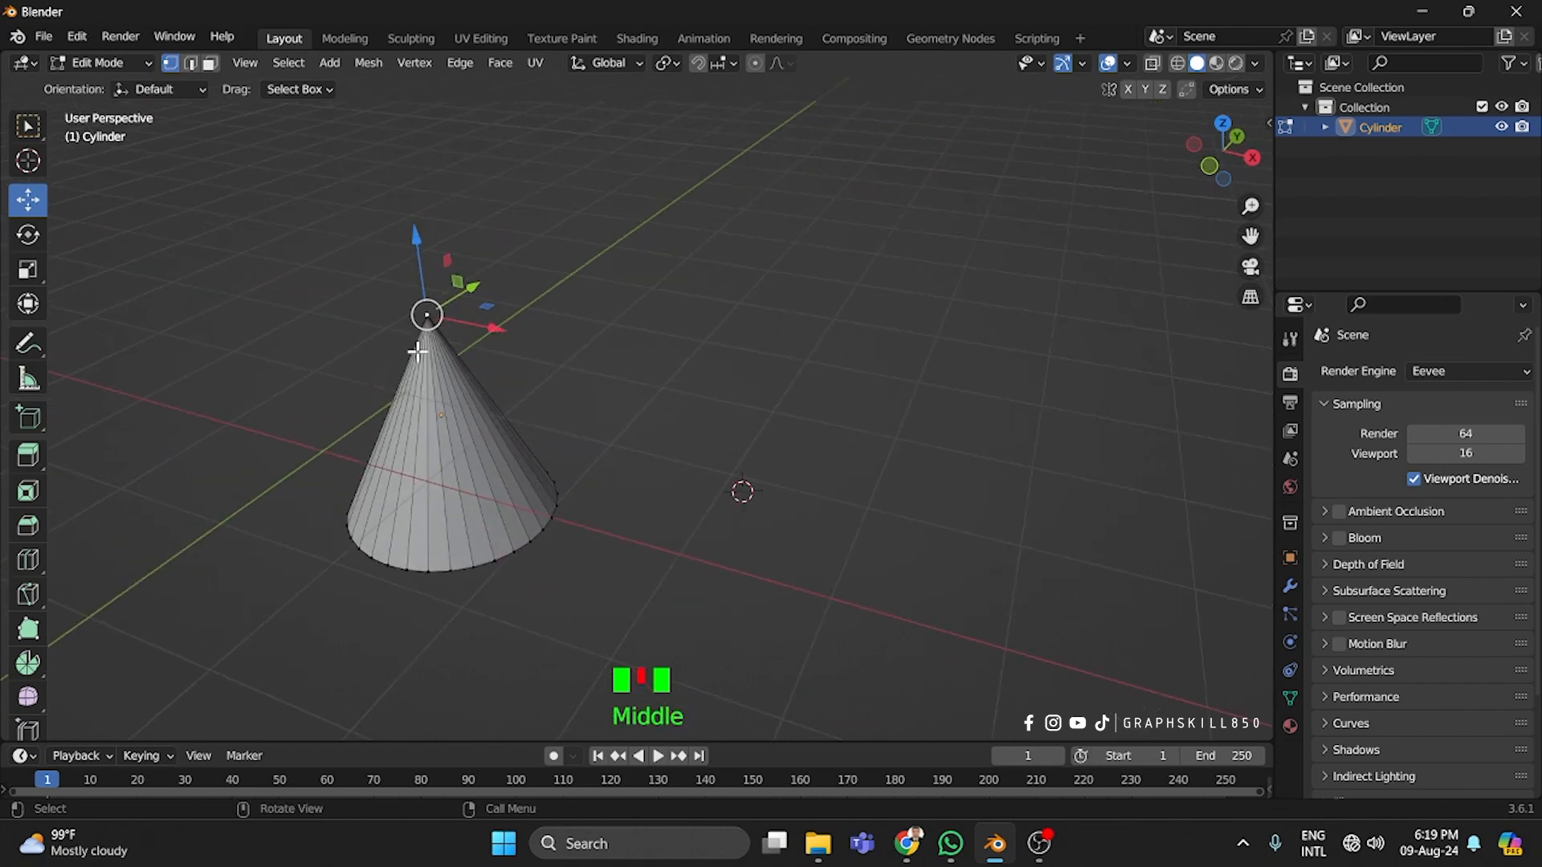
Try box-selecting the cone's tip without X-Ray and merging its vertices By Distance
scroll(408, 307, "up", 4)
middle_click_drag(408, 307, 571, 334, "shift")
left_click(399, 248)
scroll(647, 345, "down", 3)
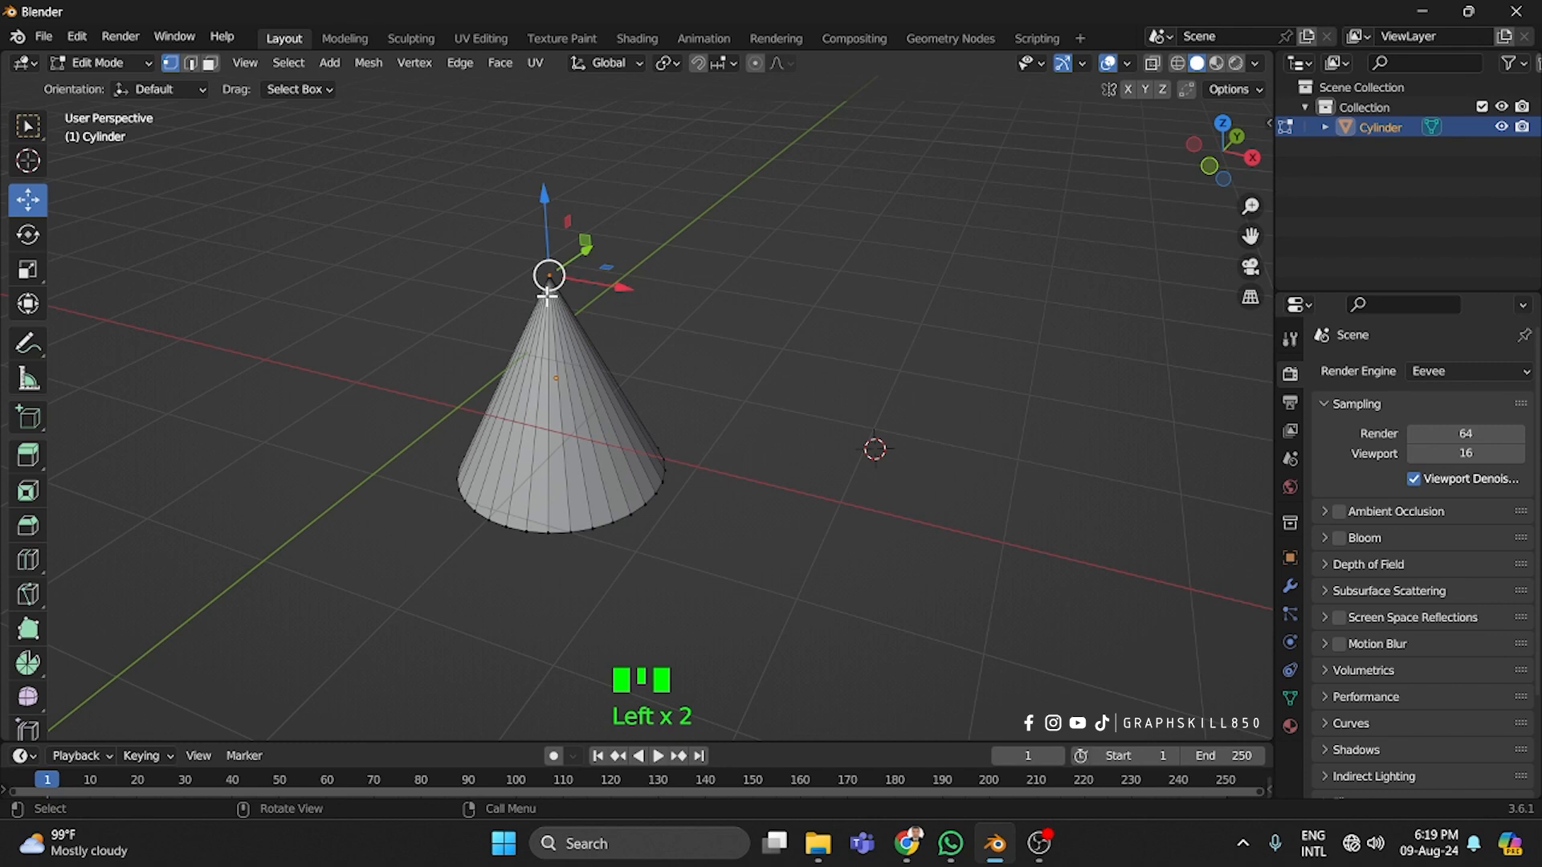
left_click_drag(354, 238, 709, 348)
key("m")
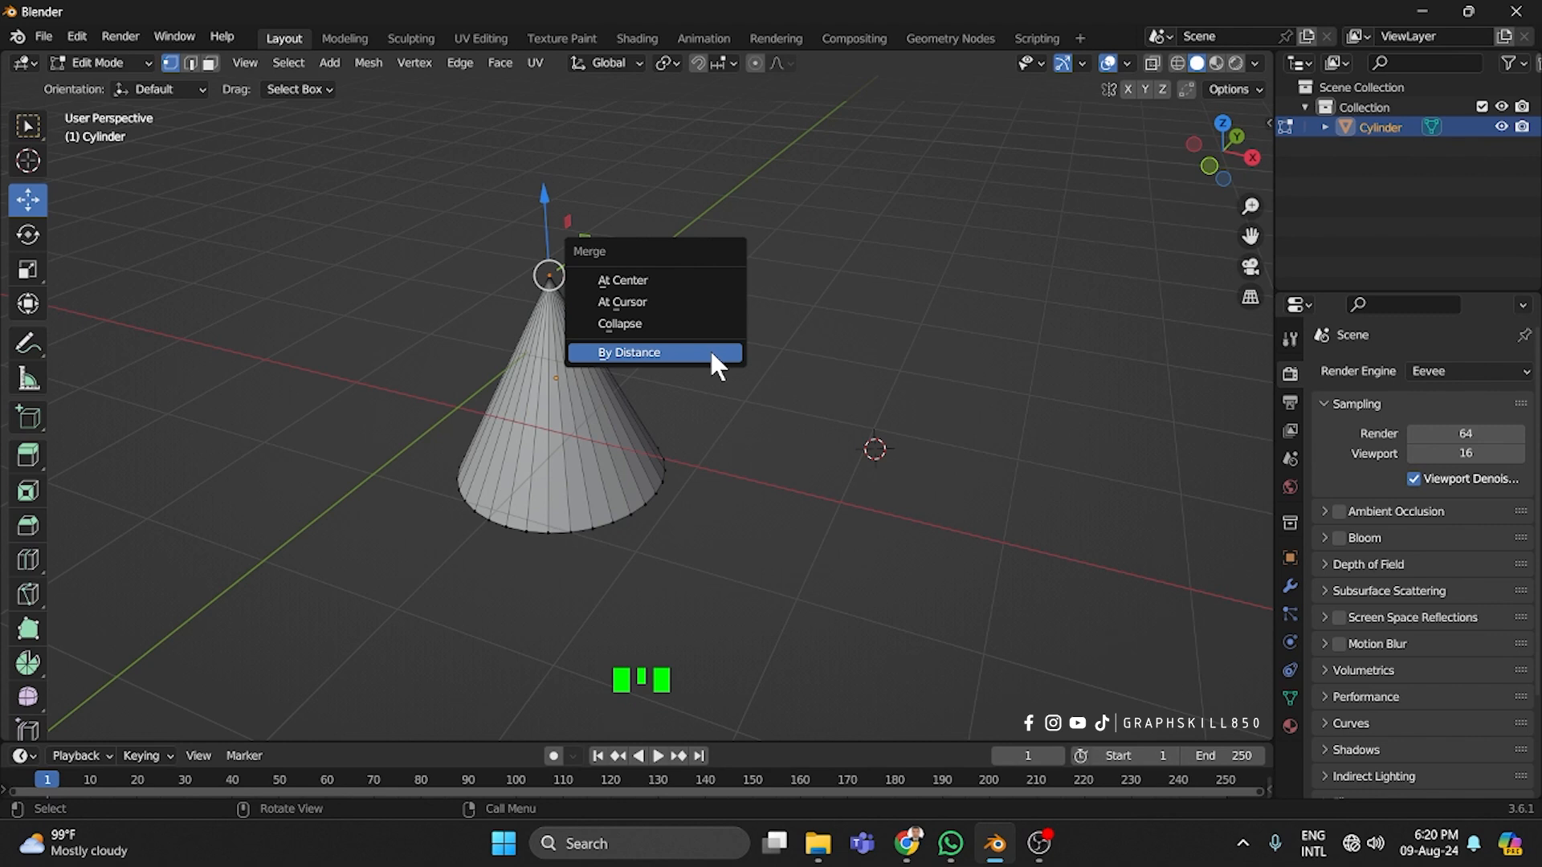
left_click(710, 352)
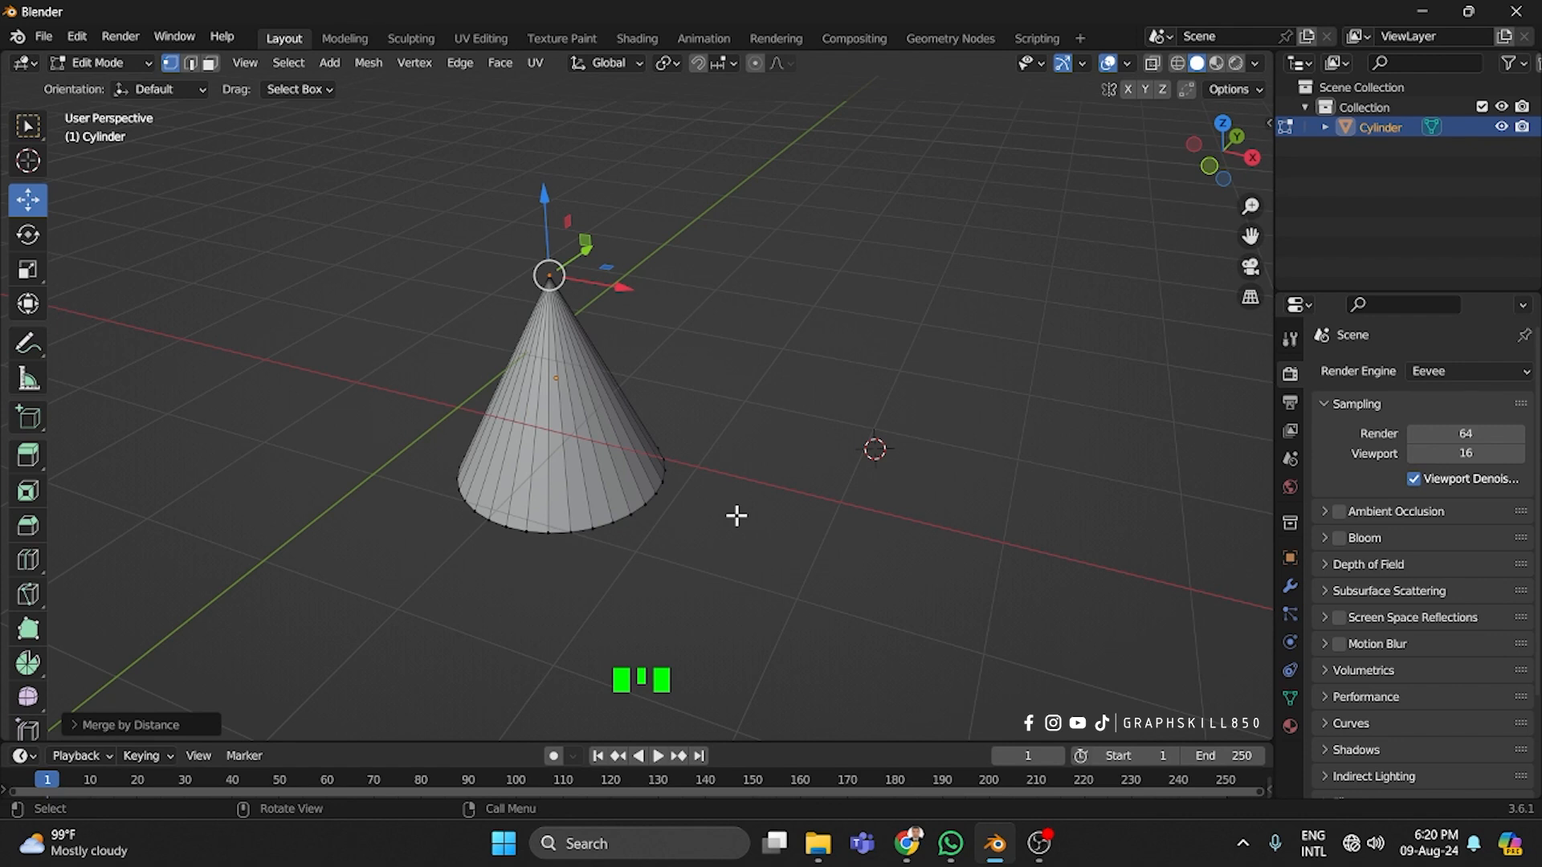
Move one tip vertex along the X axis to check the merge, and undo the move
left_click(549, 275)
mouse_move(598, 291)
left_mouse_down()
mouse_move(509, 264)
mouse_move(585, 292)
left_mouse_up()
key("ctrl+z")
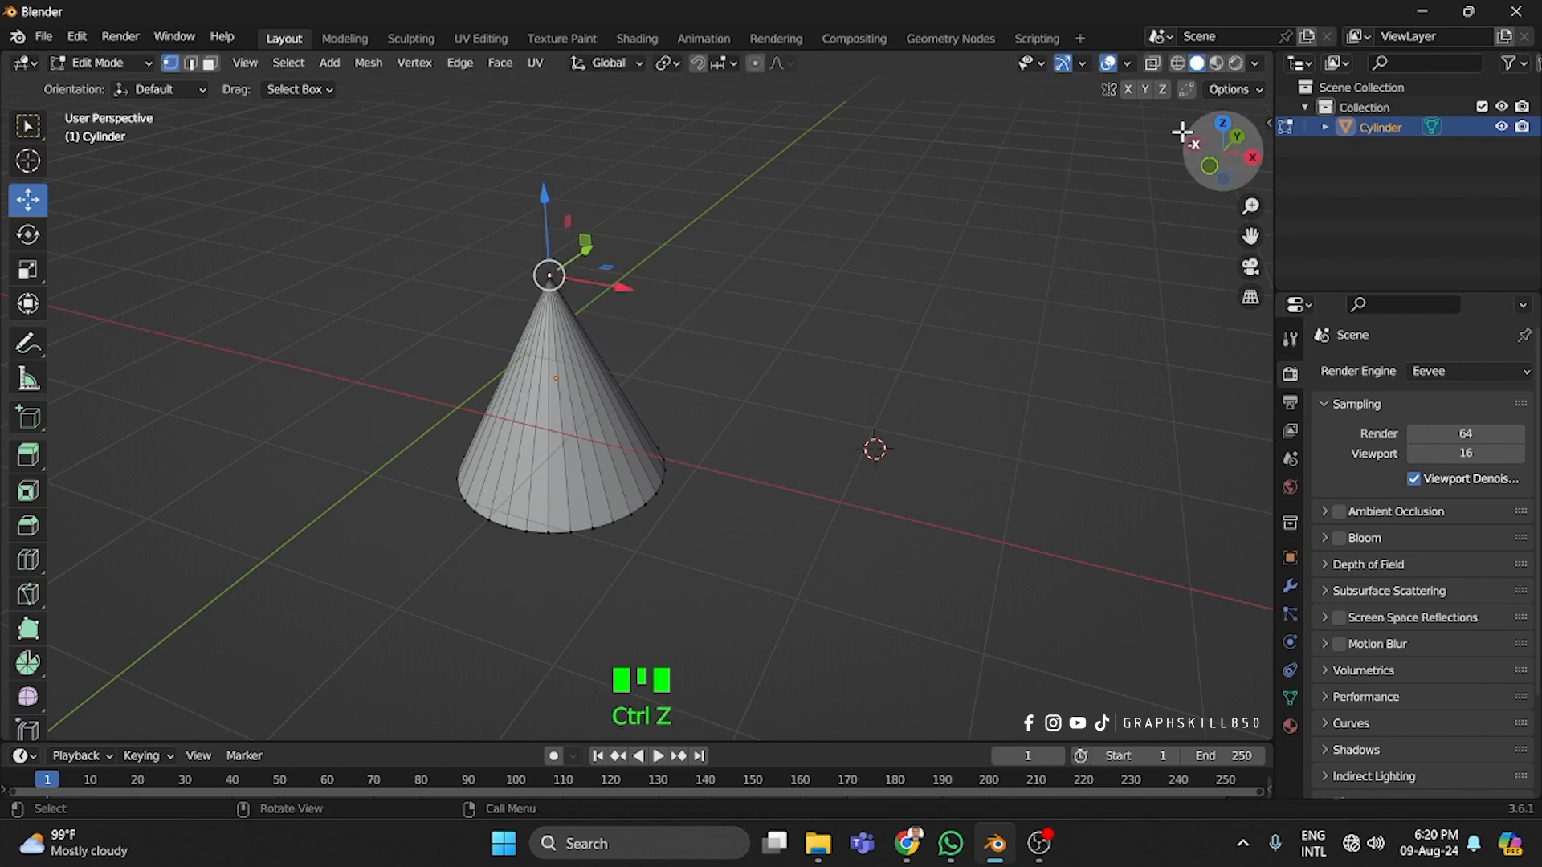
Box-select all overlapping vertices at the cone's tip with X-Ray on, turn X-Ray off, and merge them By Distance
left_click_drag(378, 246, 650, 314)
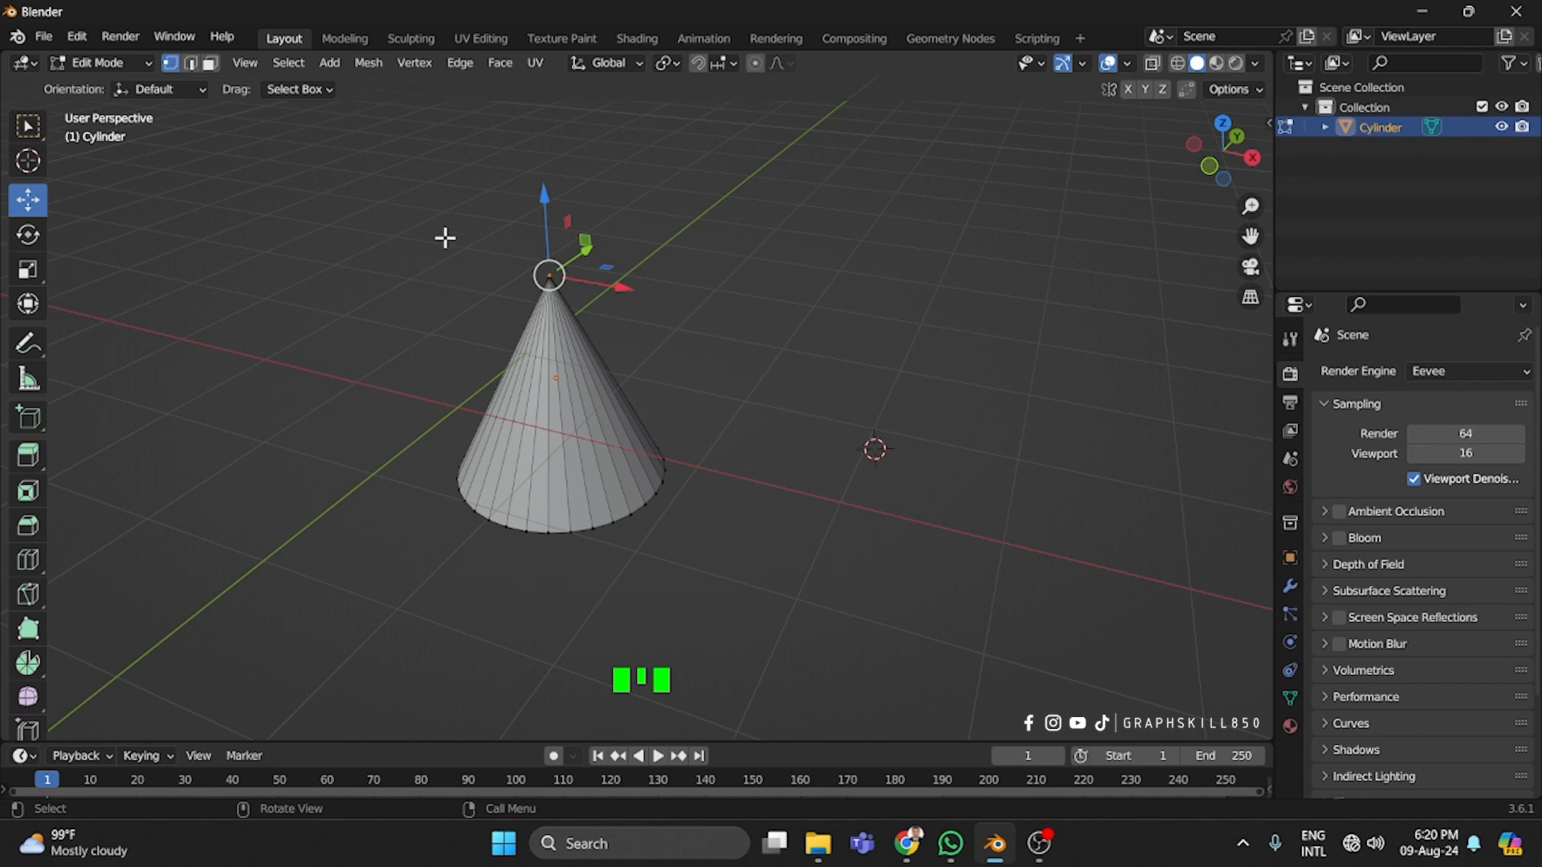
left_click_drag(448, 223, 680, 332)
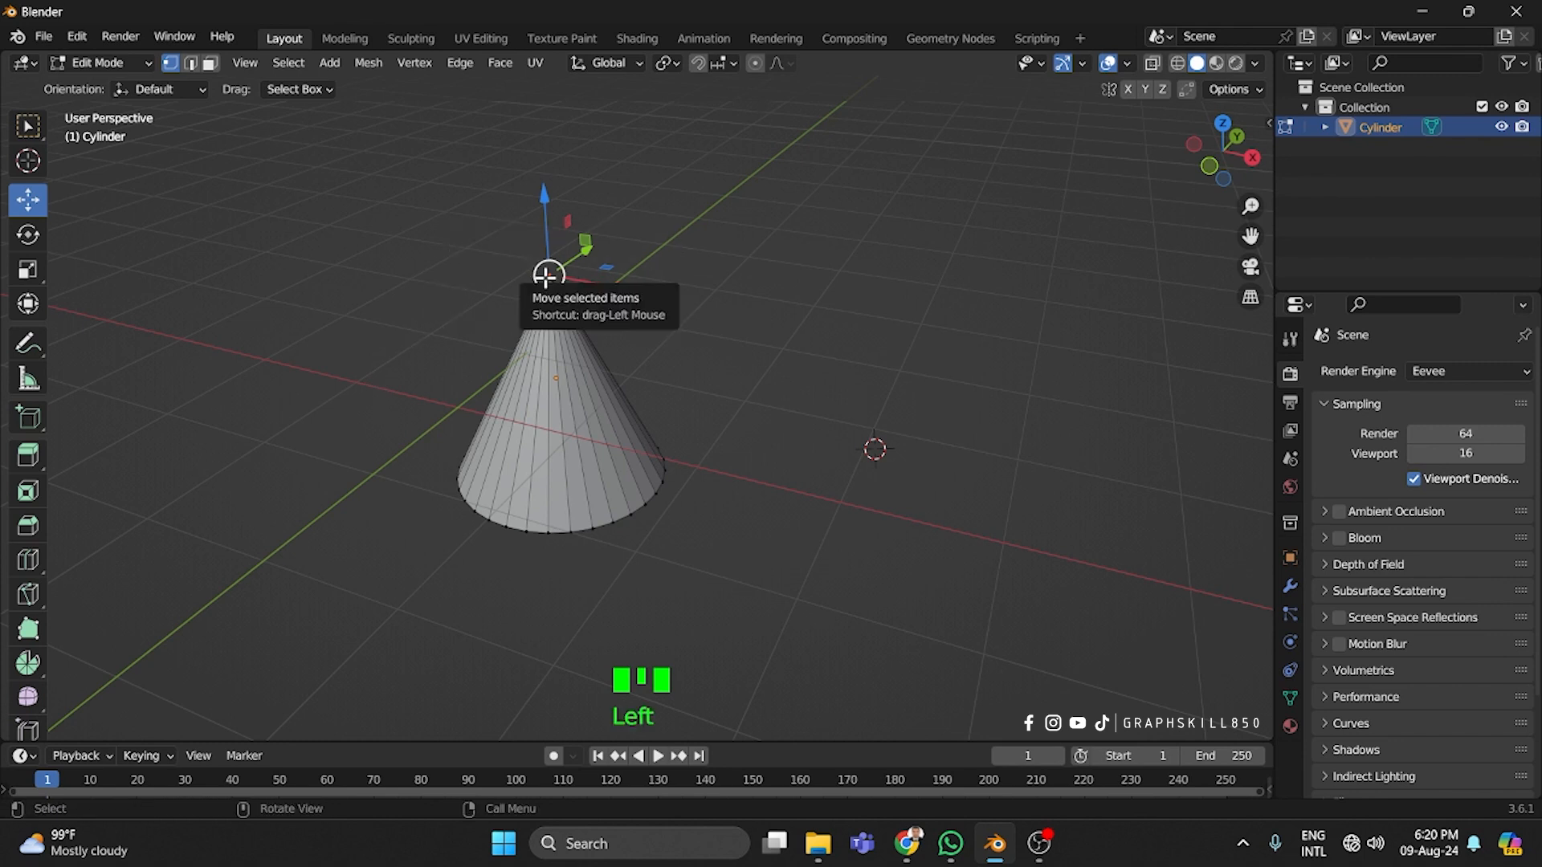
left_click(1154, 63)
left_click_drag(412, 211, 747, 300)
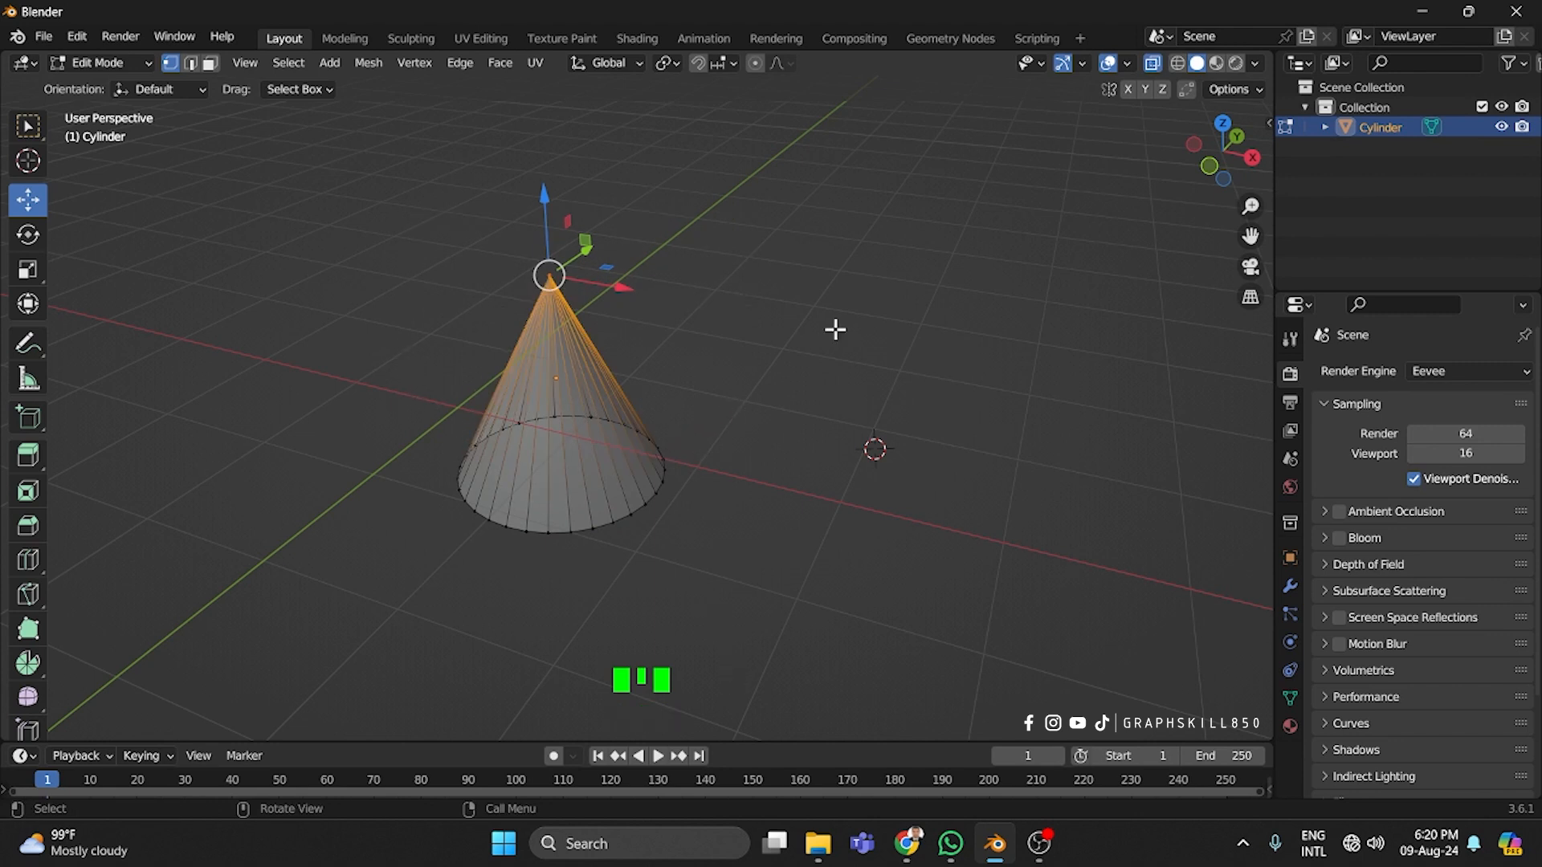
left_click(1153, 64)
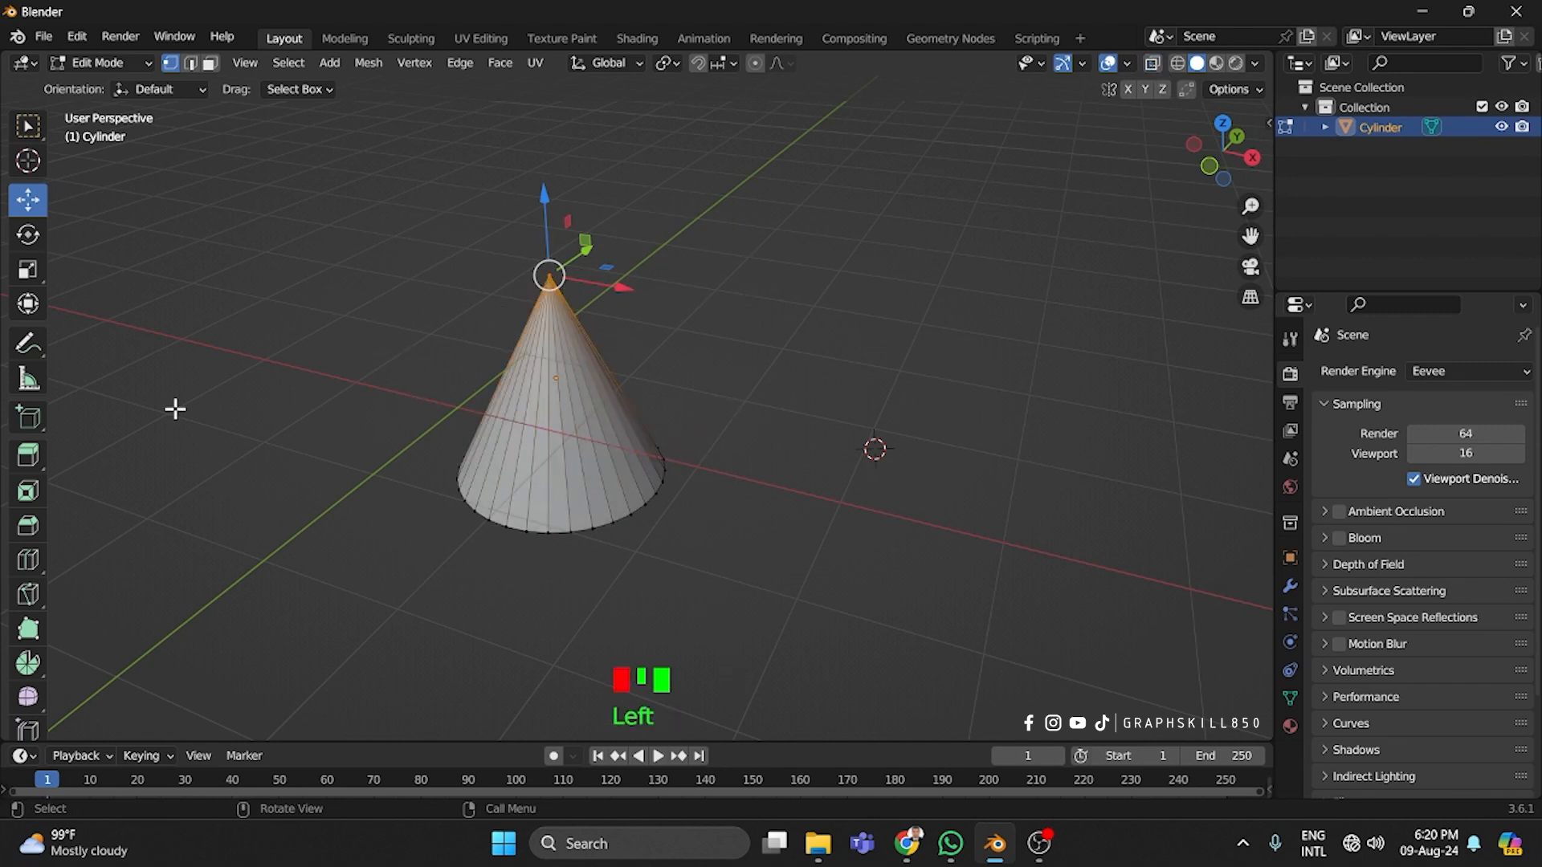
key("m")
left_click(595, 312)
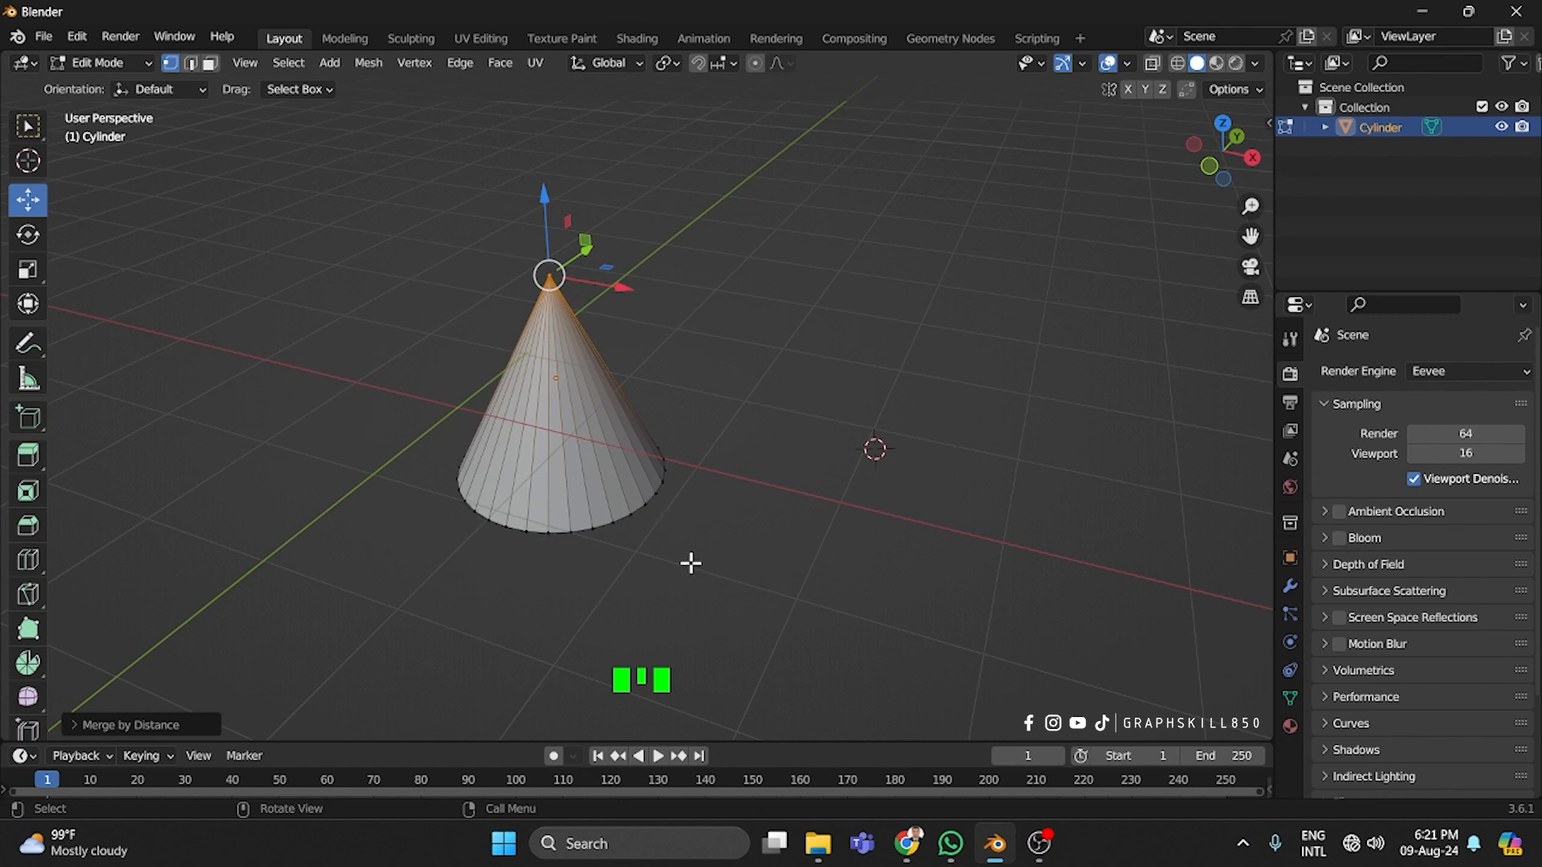
Select the cone's tip vertex and move it to check that its vertices are merged
left_click(554, 278)
left_click(554, 278)
left_click_drag(554, 278, 617, 320)
middle_click_drag(617, 320, 612, 431)
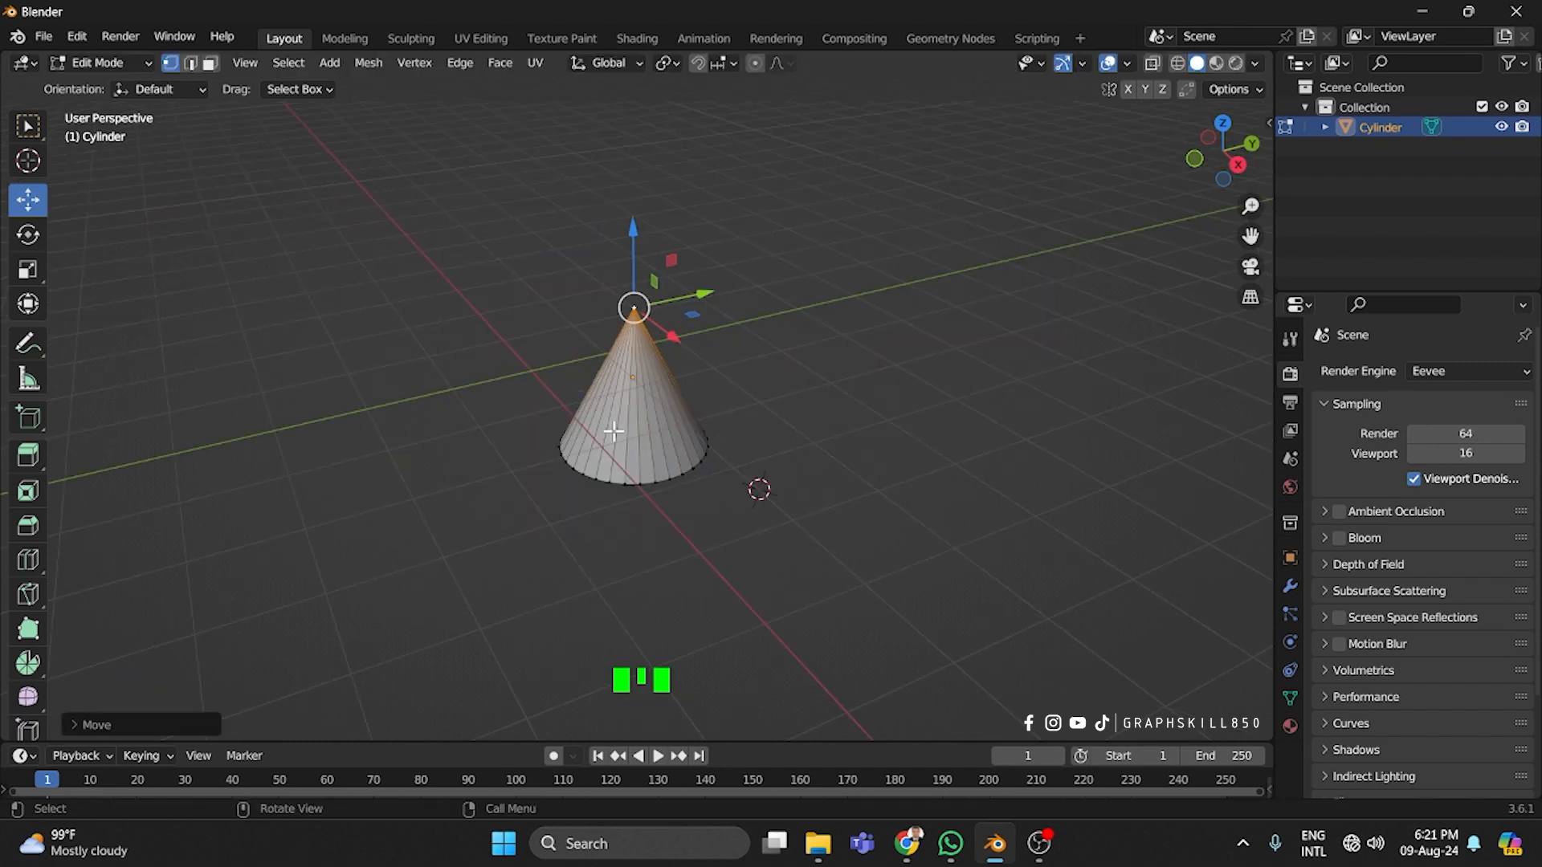